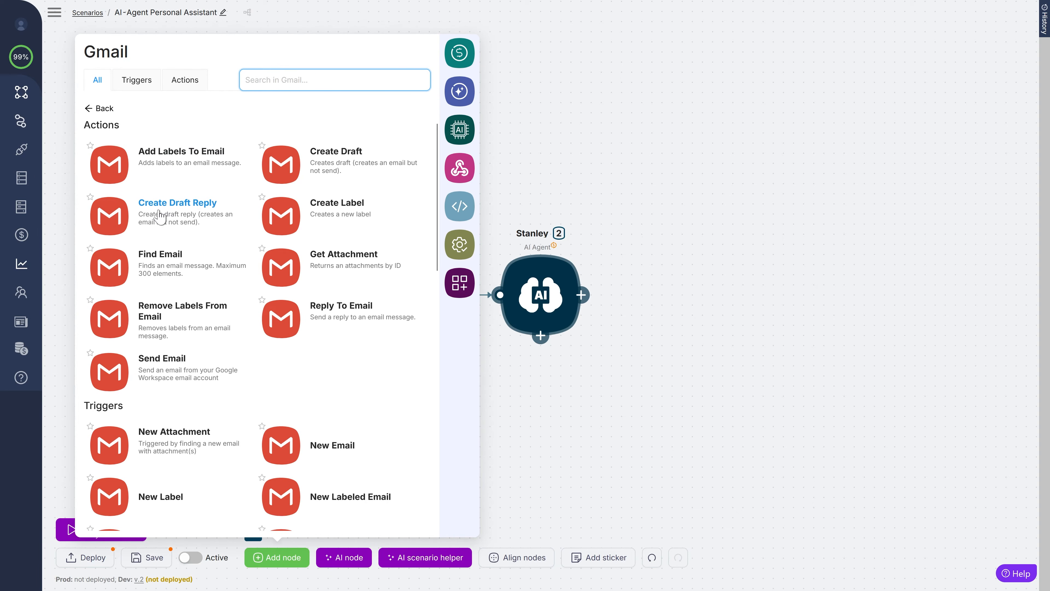
- Add Gmail Create Draft and Find Email nodes below Stanley and link both as tools
click(281, 174)
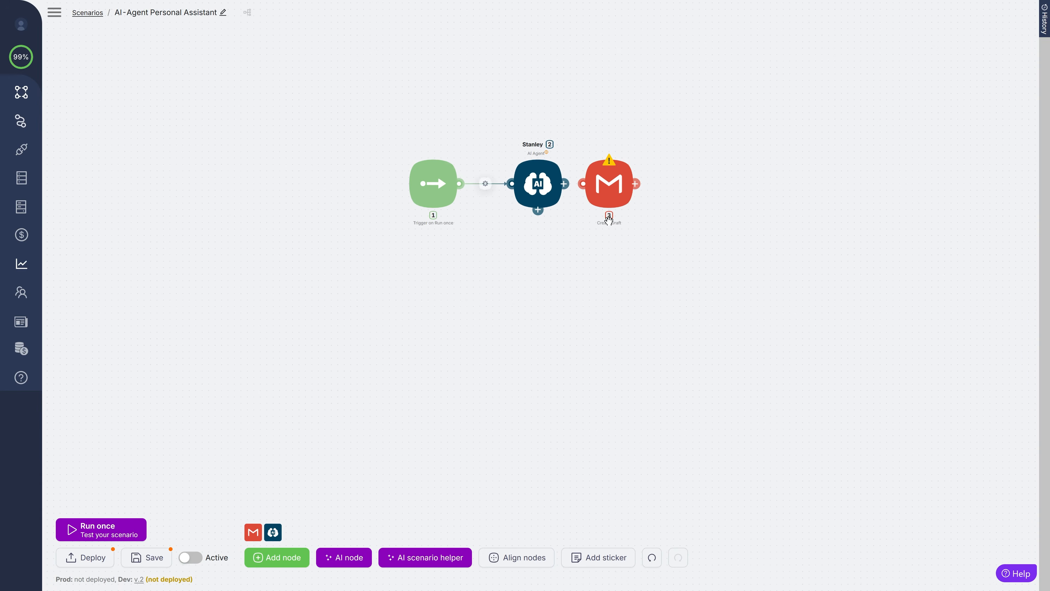
drag(608, 202, 480, 344)
click(254, 532)
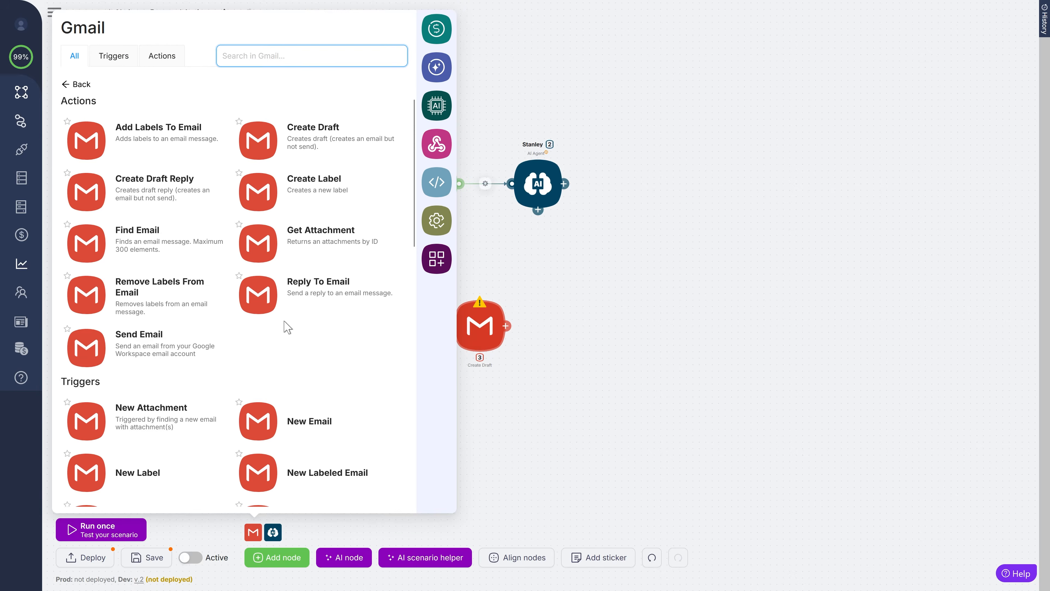
click(90, 247)
drag(579, 301, 517, 428)
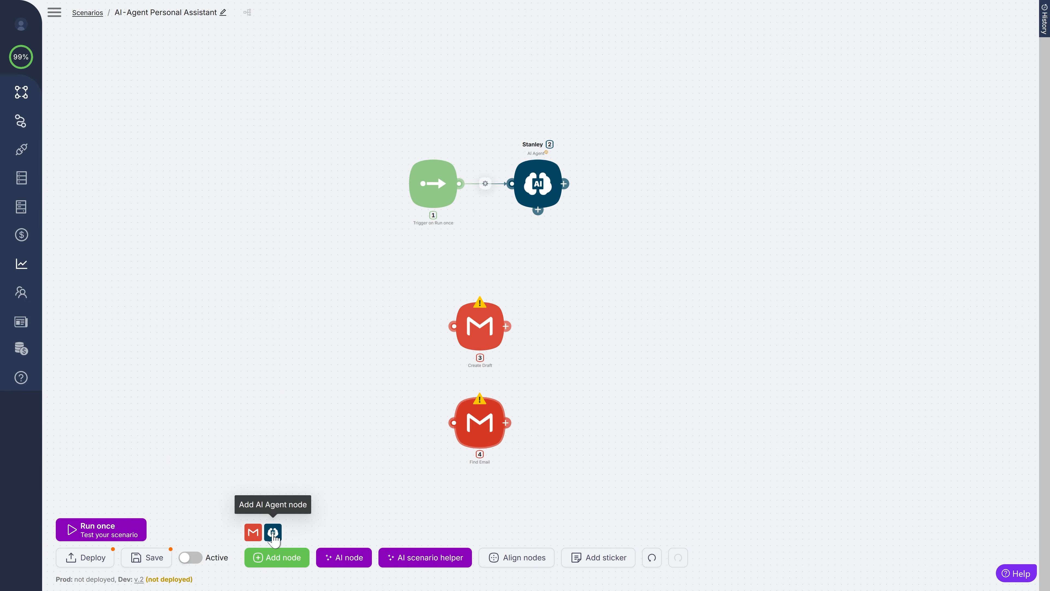
drag(538, 210, 454, 326)
drag(538, 210, 454, 422)
- Add a Google Calendar List Events node beside the Gmail nodes and link it to Stanley
click(284, 560)
text(ca)
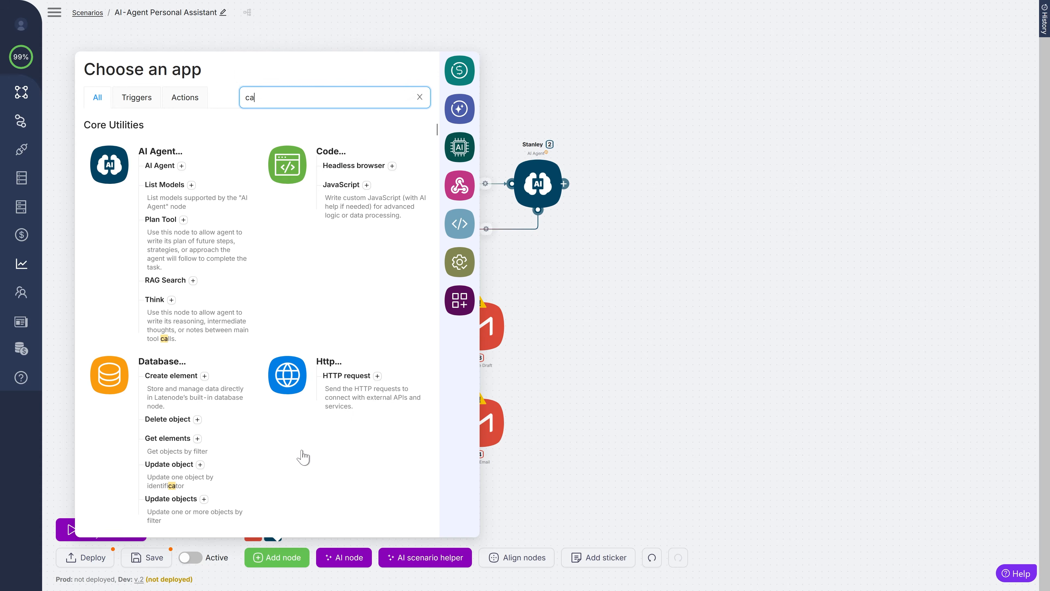
text(lendar)
click(165, 263)
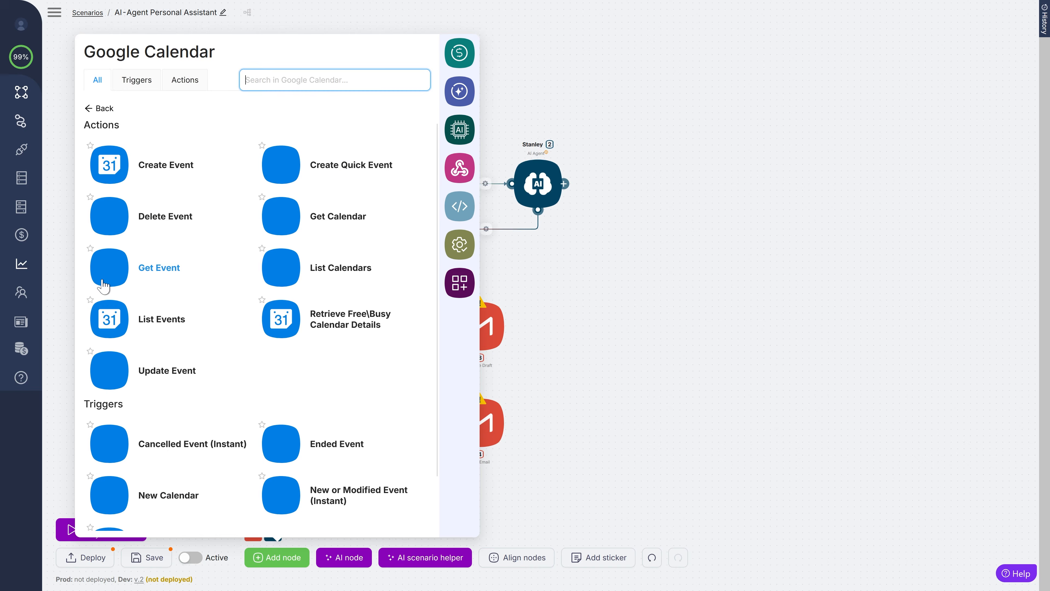
click(115, 326)
drag(563, 313, 583, 327)
drag(538, 210, 558, 325)
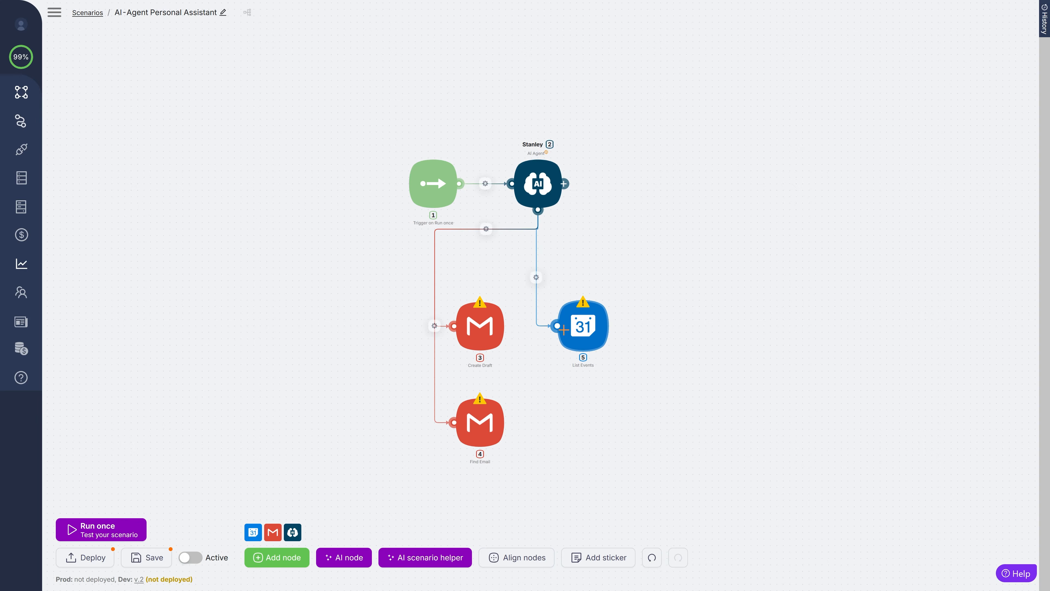
- Add a Google Calendar Create Event node below List Events and link it to Stanley
click(277, 557)
text(calendar)
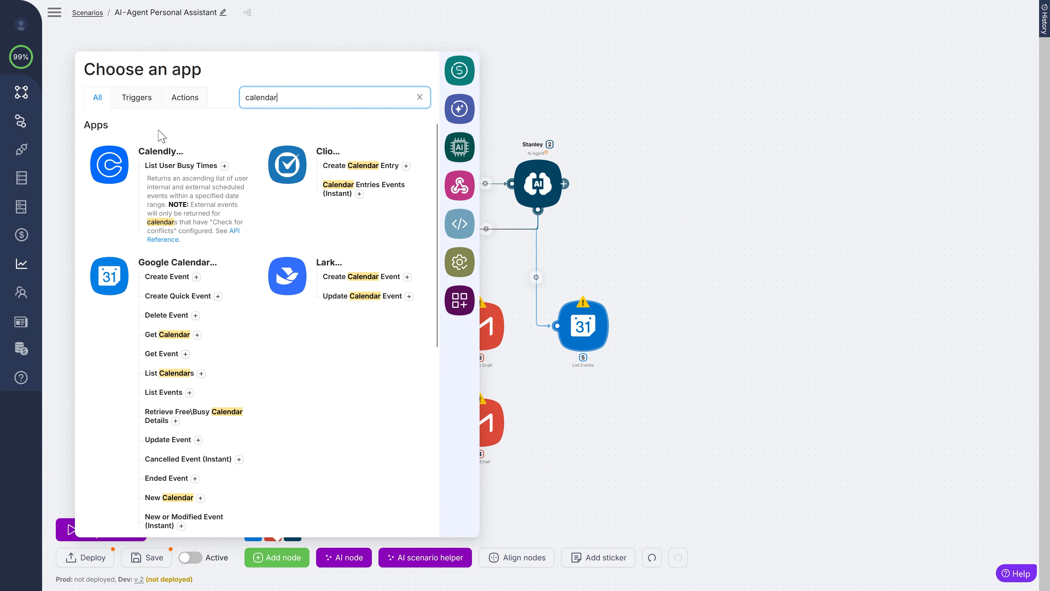
click(108, 265)
click(151, 165)
drag(533, 308, 590, 439)
drag(538, 210, 563, 424)
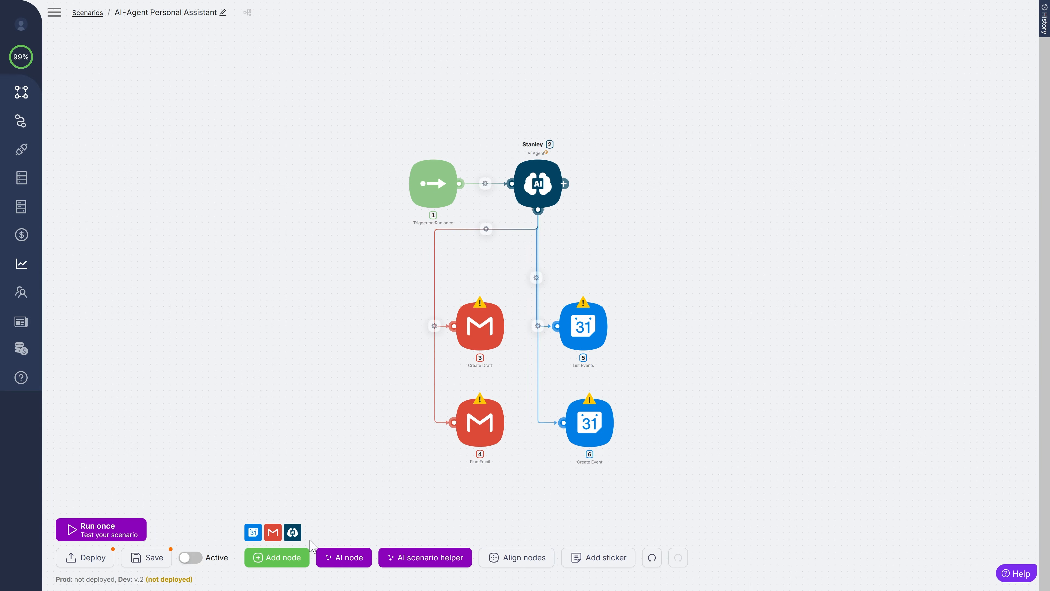
- Add a Todoist List Uncompleted Tasks node and link it to Stanley as a tool
click(271, 557)
text(todoist)
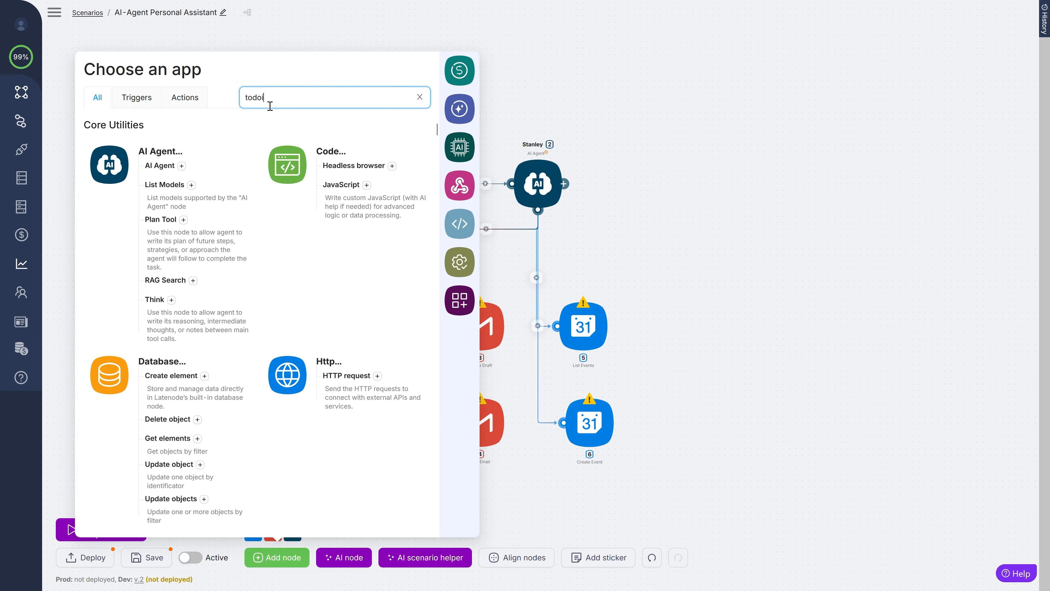
click(105, 167)
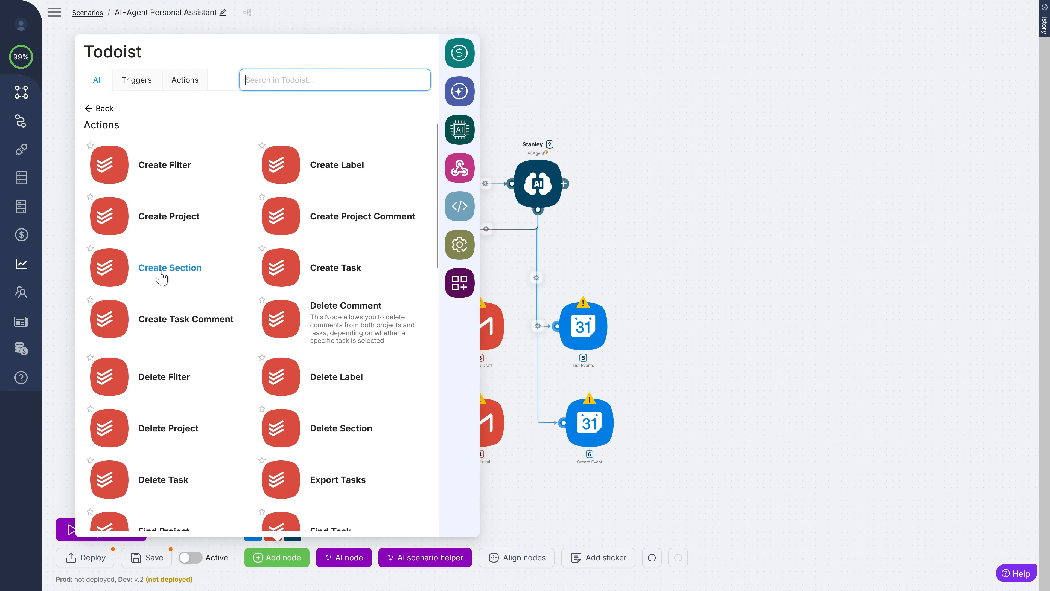
scroll(171, 290, down, 3)
scroll(236, 344, down, 6)
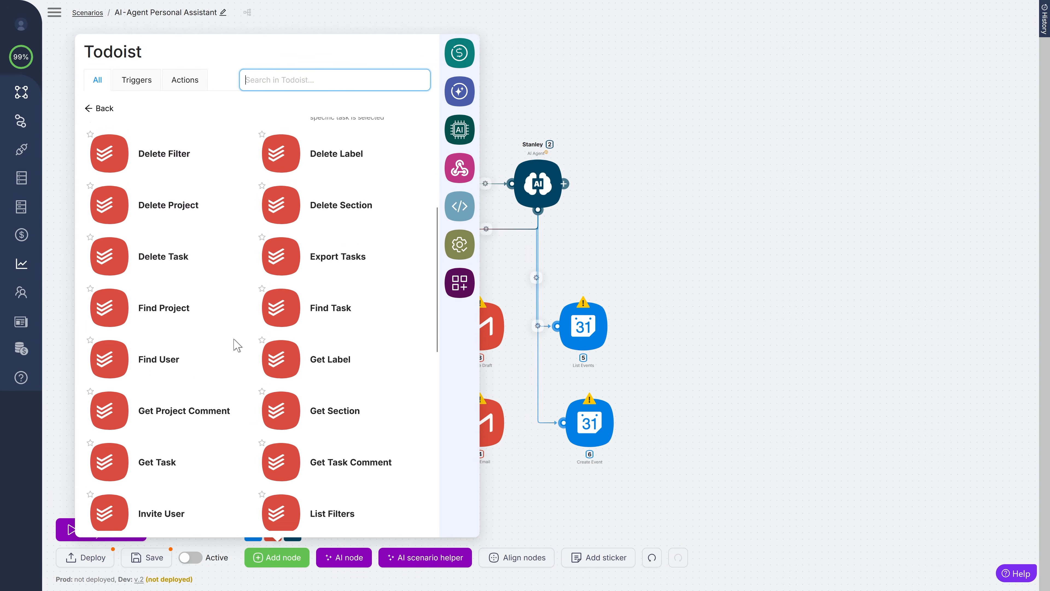
scroll(253, 391, down, 2)
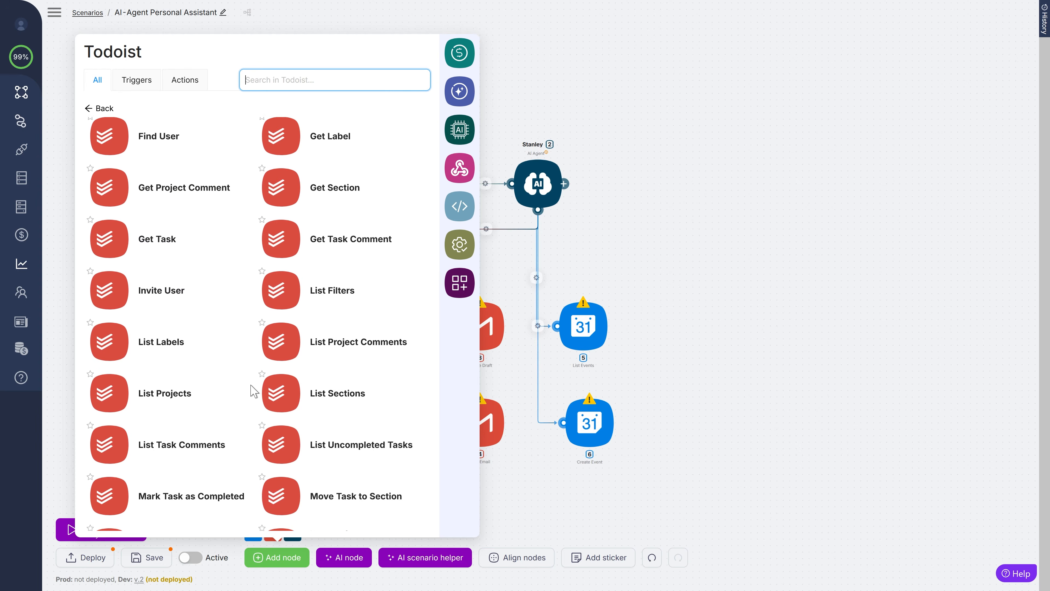
click(281, 440)
drag(529, 279, 373, 345)
drag(542, 210, 351, 332)
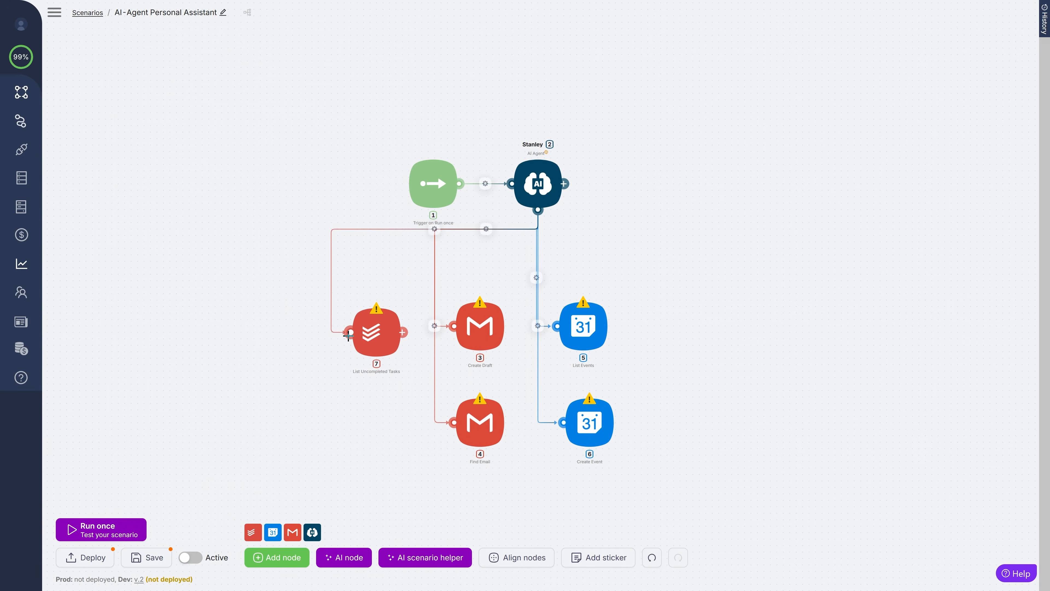
- Add a Todoist Create Task node below List Uncompleted Tasks and link it to Stanley
click(253, 532)
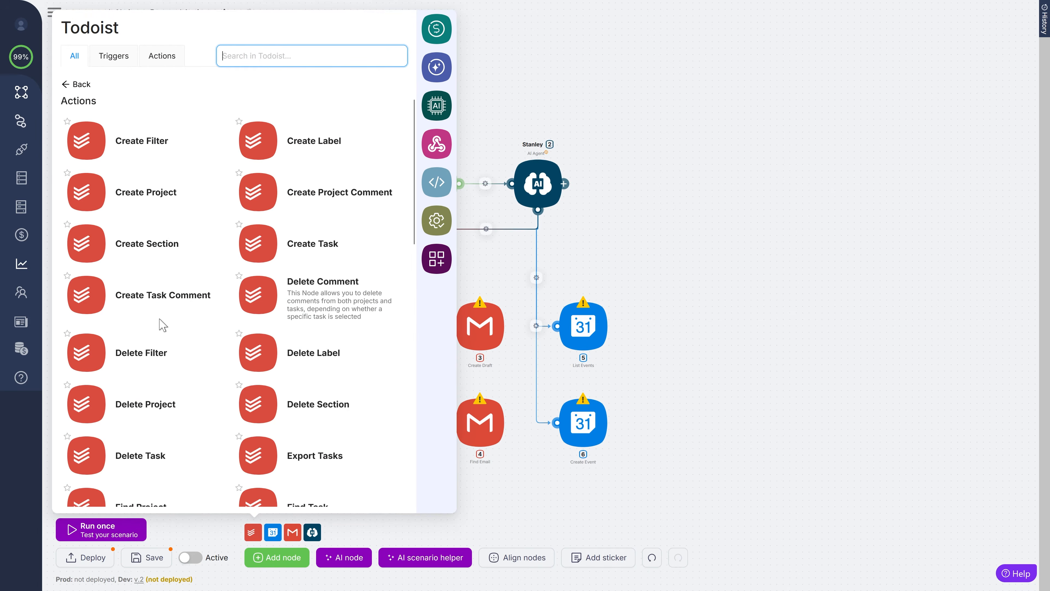
click(314, 243)
drag(406, 385, 373, 432)
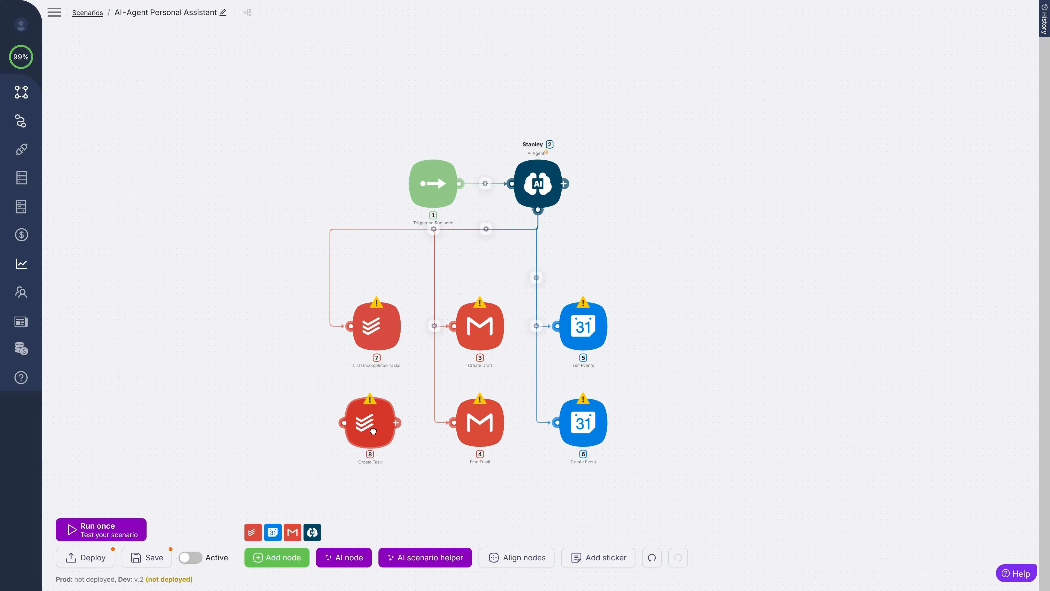
drag(538, 209, 351, 423)
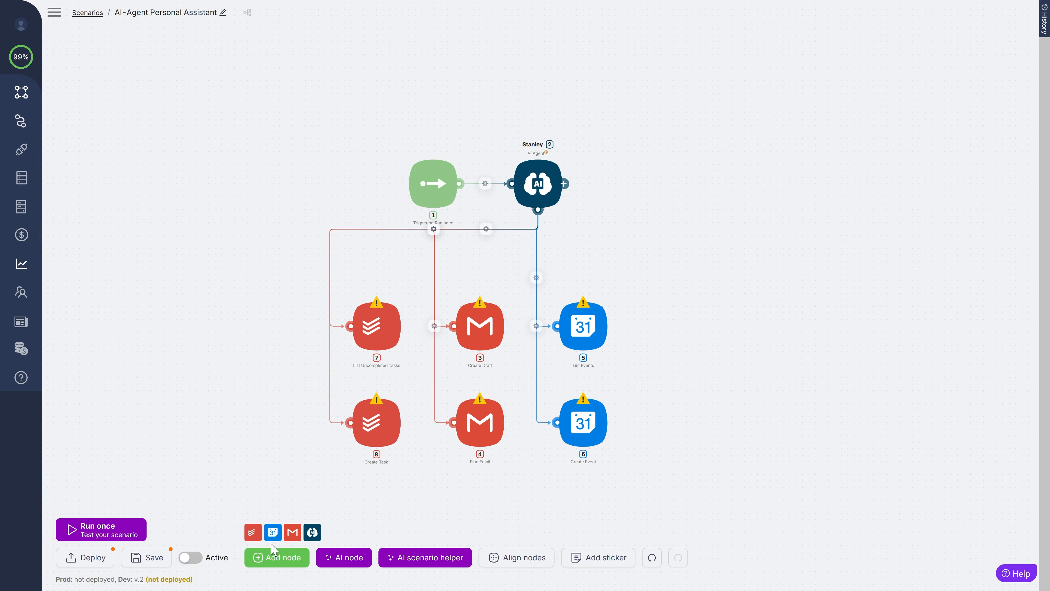
- Add a Perplexity Create Chat Completion node on the far left and link it to Stanley
click(273, 557)
text(perplex)
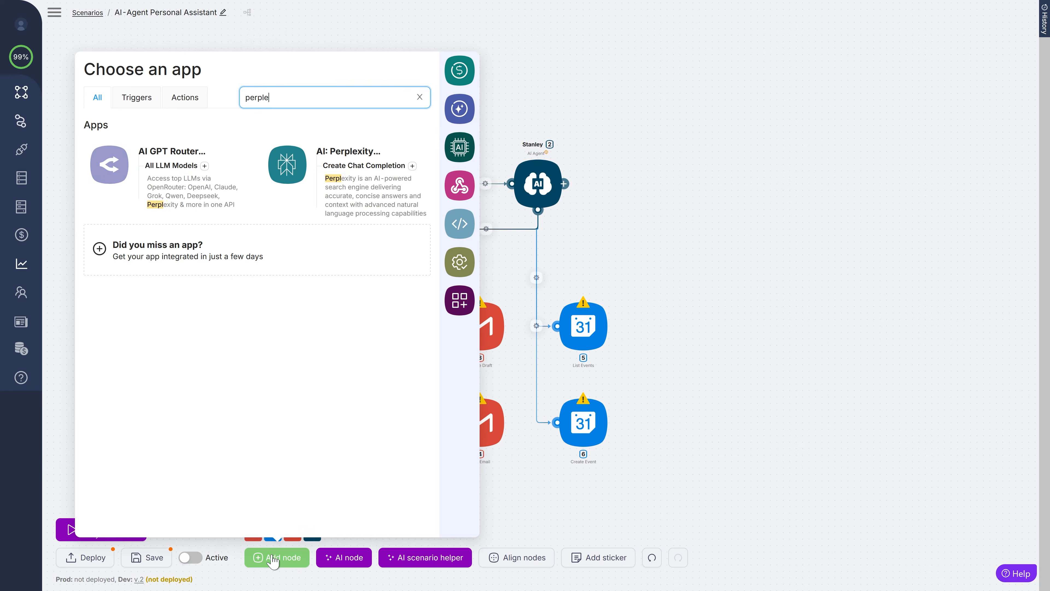
click(413, 165)
drag(525, 289, 263, 334)
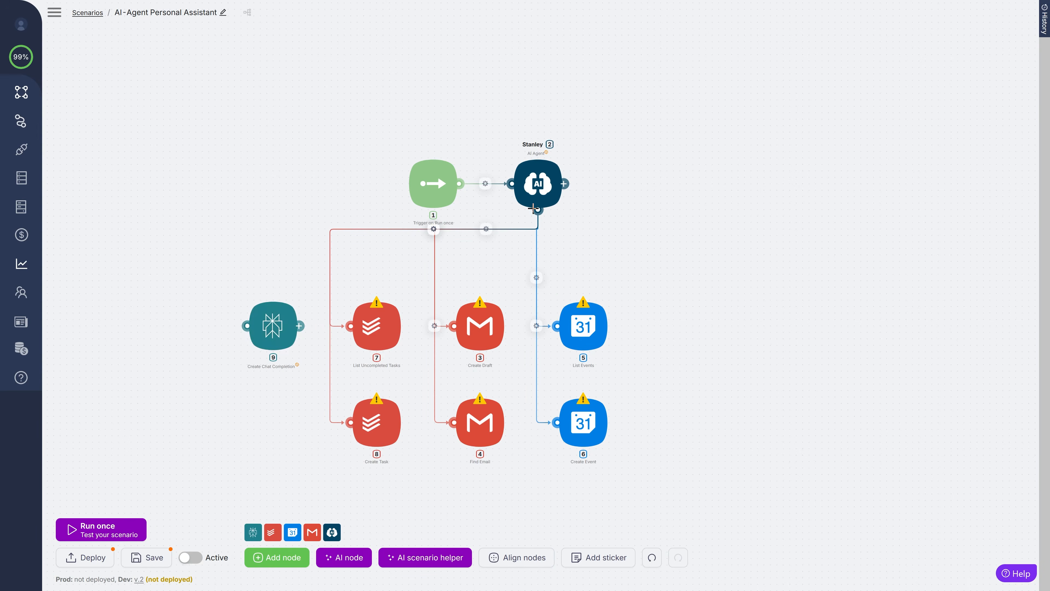
drag(538, 210, 247, 326)
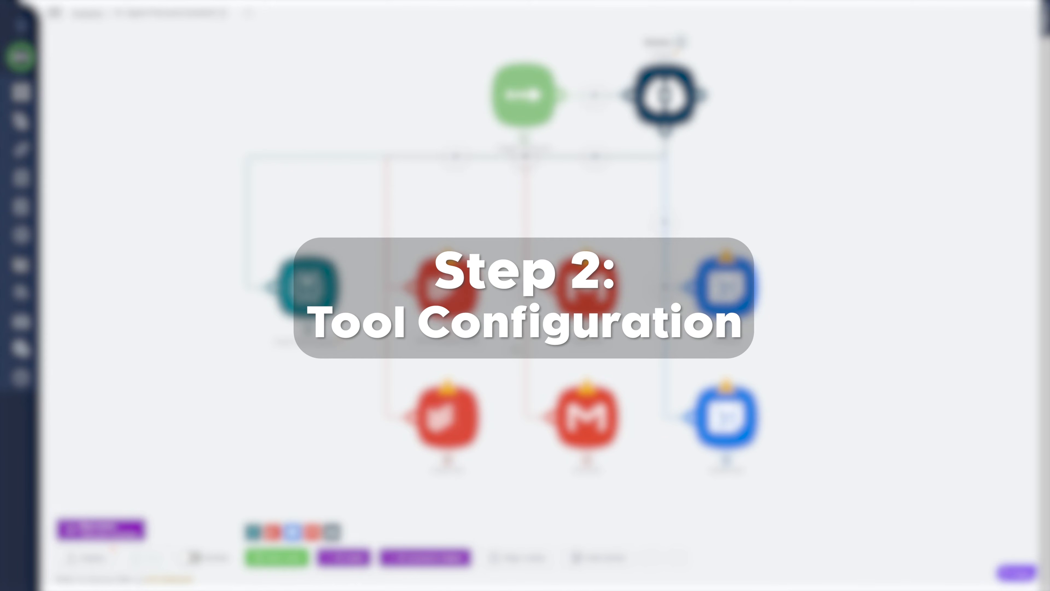
- Sign in to Todoist from the List Uncompleted Tasks node to give it an OAuth2 connection
mouse_move(443, 261)
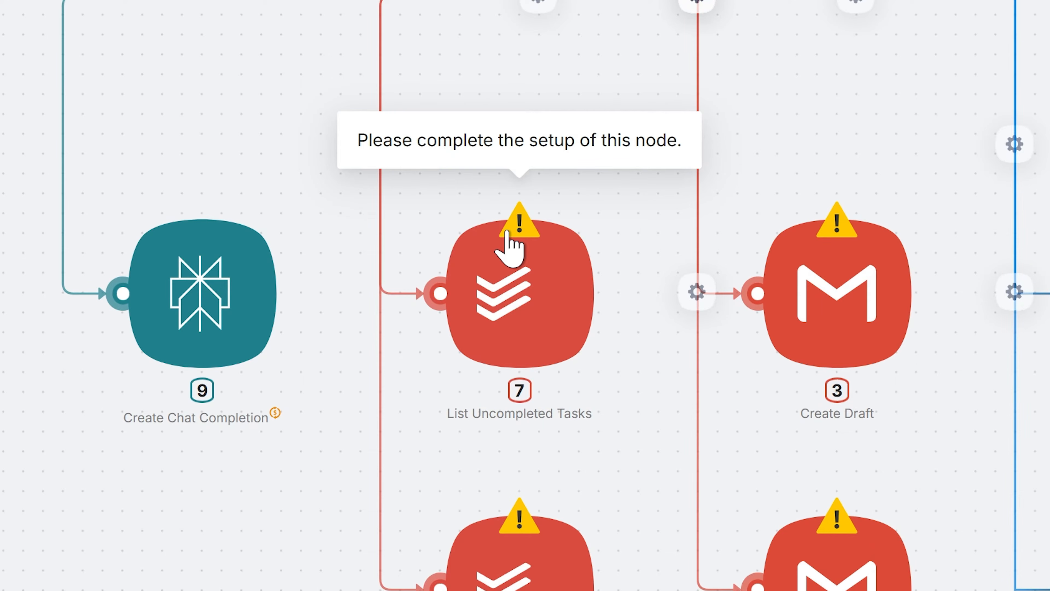
click(514, 277)
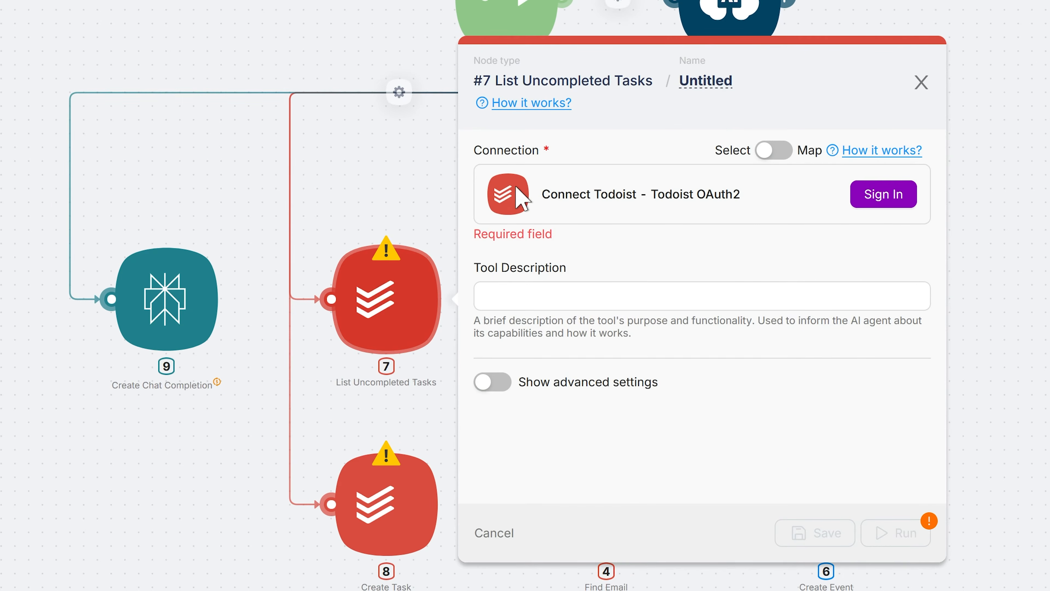
click(880, 195)
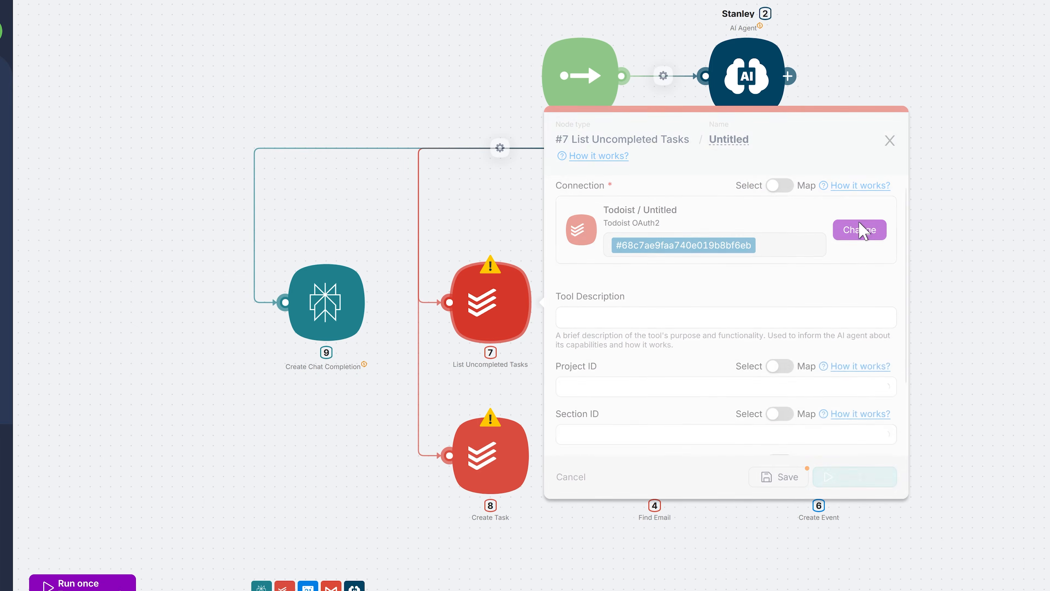
scroll(797, 450, down, 2)
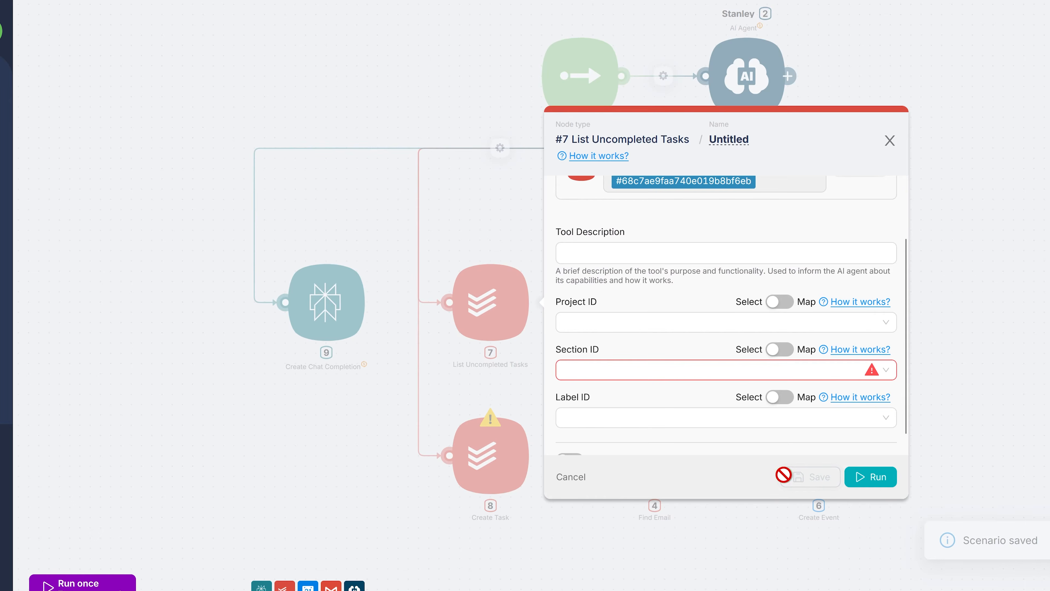
key(Escape)
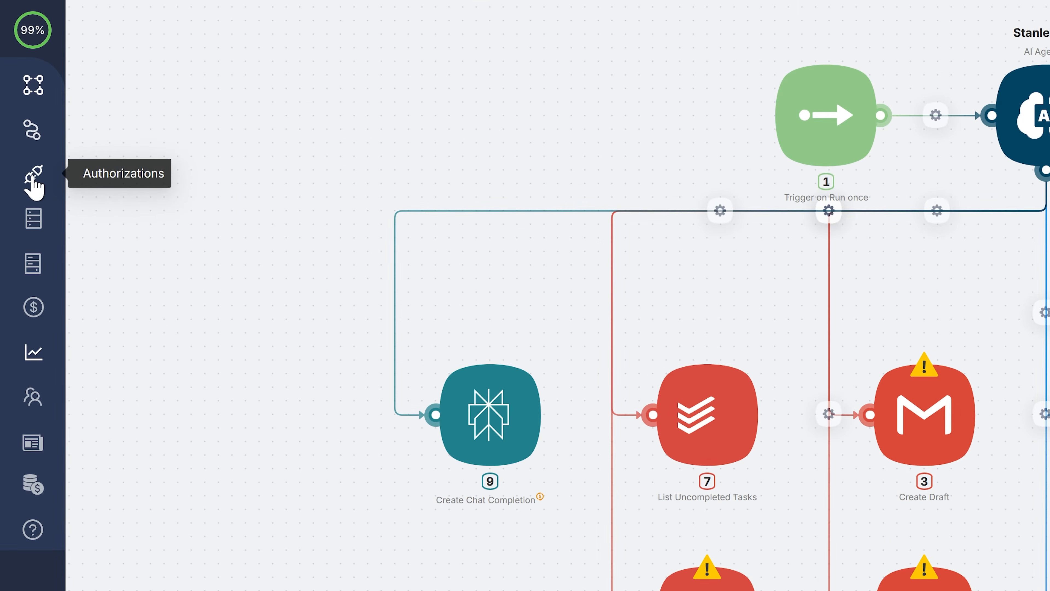
- Create a new Google Calendar 2.0 authorization with the Google account and grant its permissions
click(32, 177)
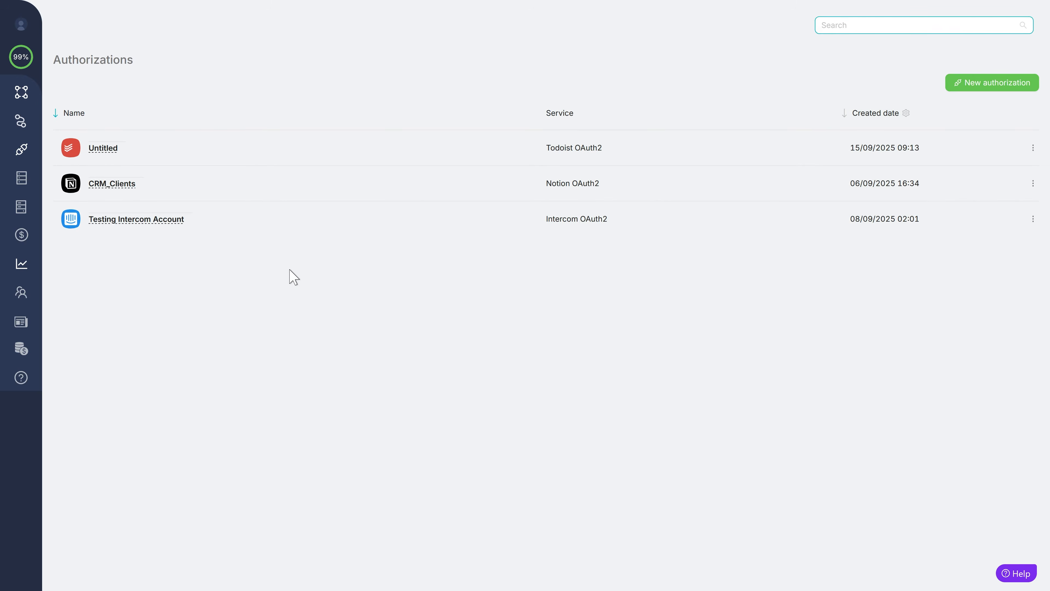
click(1009, 85)
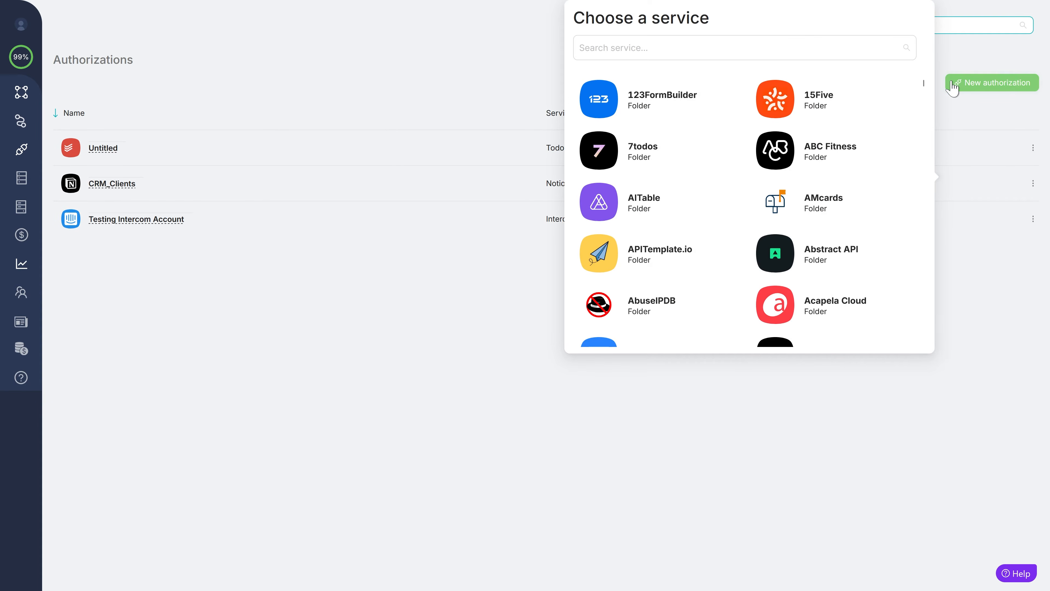
text(google cal)
click(708, 100)
click(681, 122)
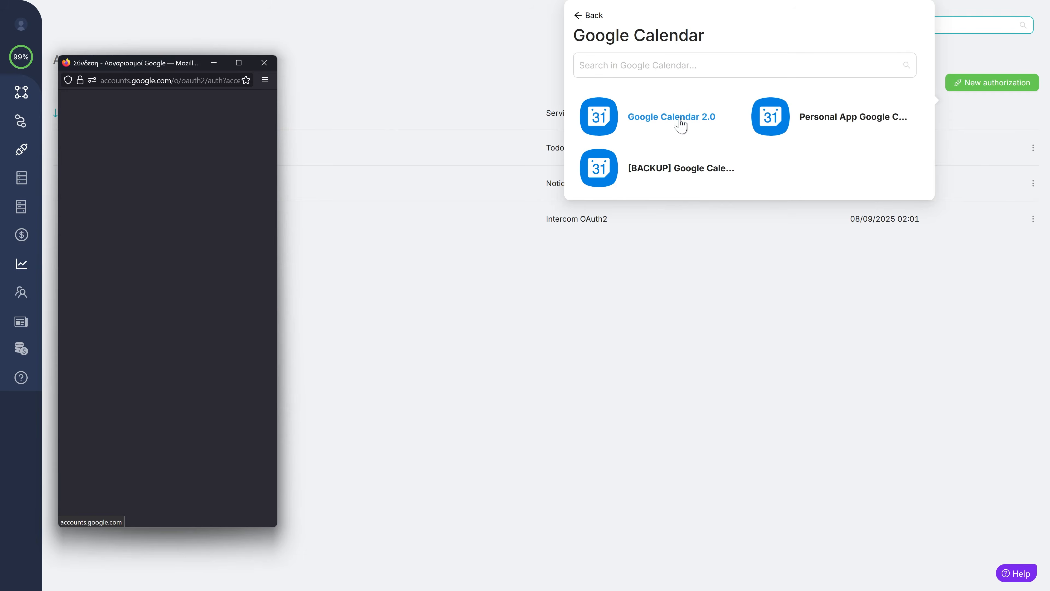
click(124, 289)
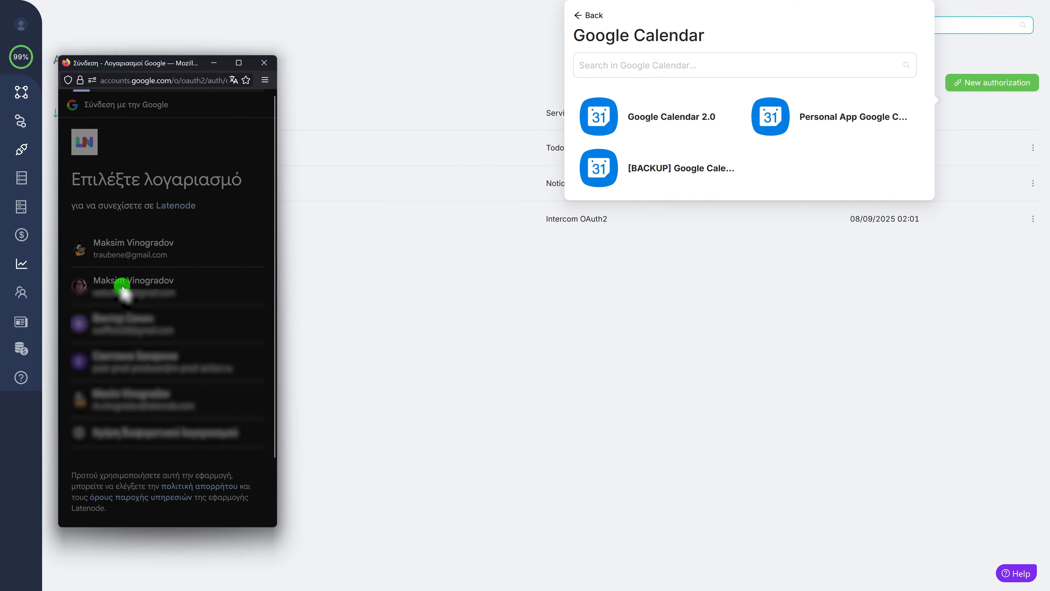
click(206, 411)
click(214, 489)
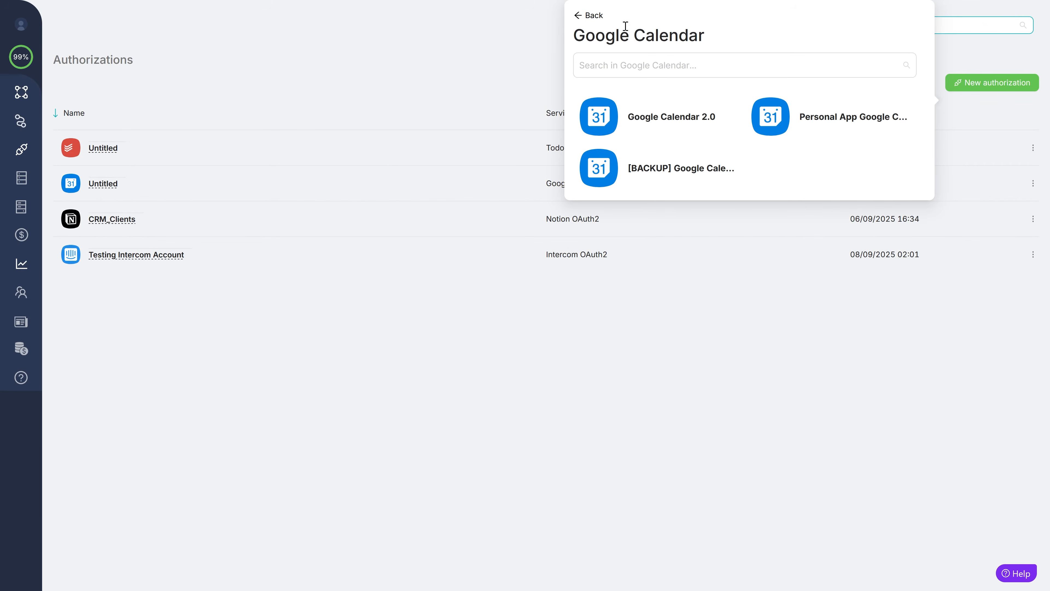
- Authorize Gmail Oauth 2.0 with the Google account and name it My GMAIL plus the account e-mail
click(612, 89)
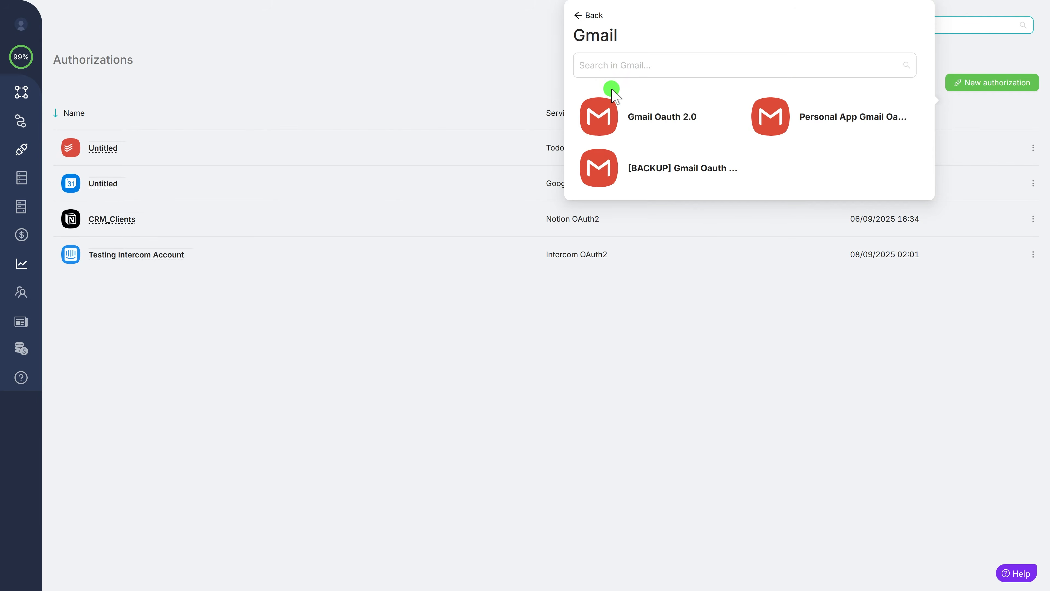
click(604, 114)
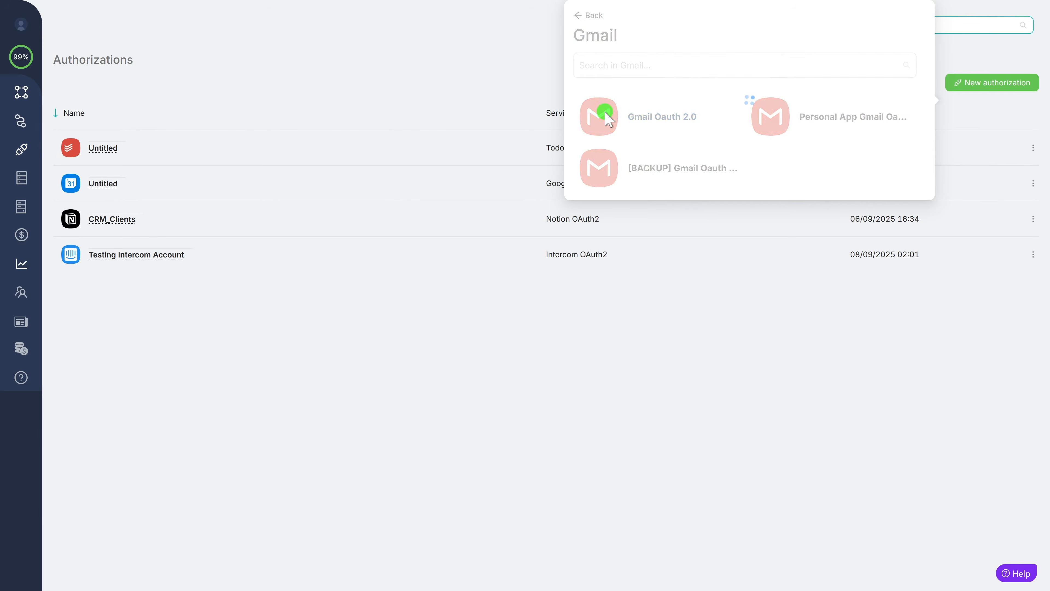
click(128, 248)
scroll(219, 405, down, 3)
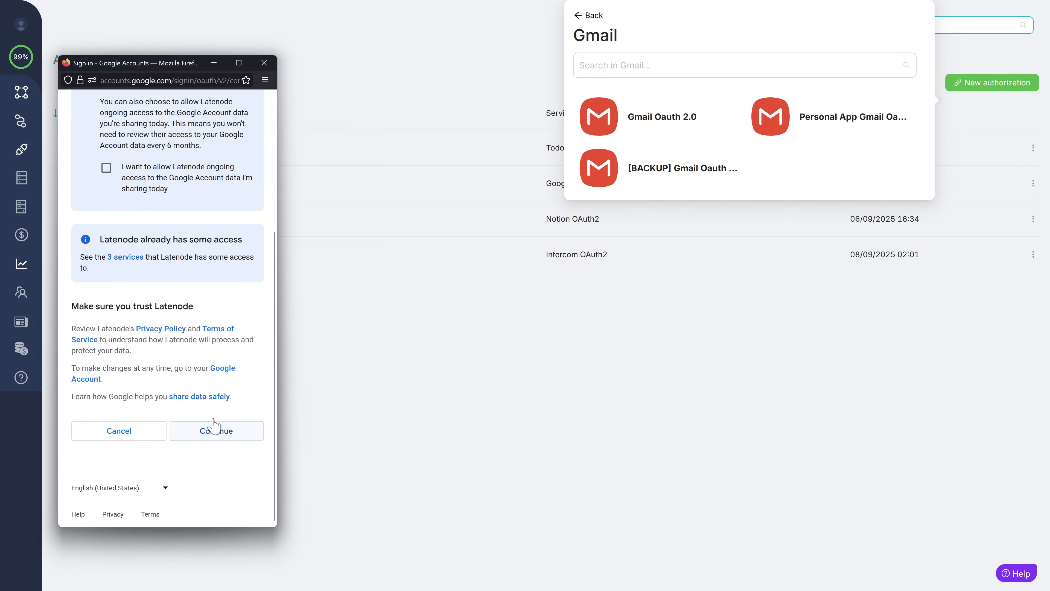
click(215, 432)
text(My )
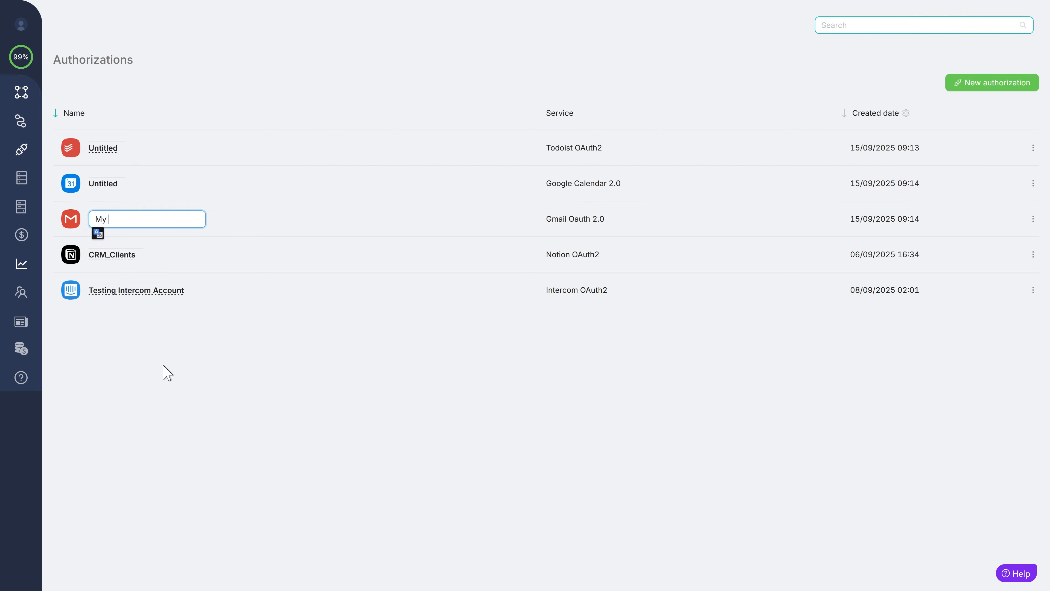
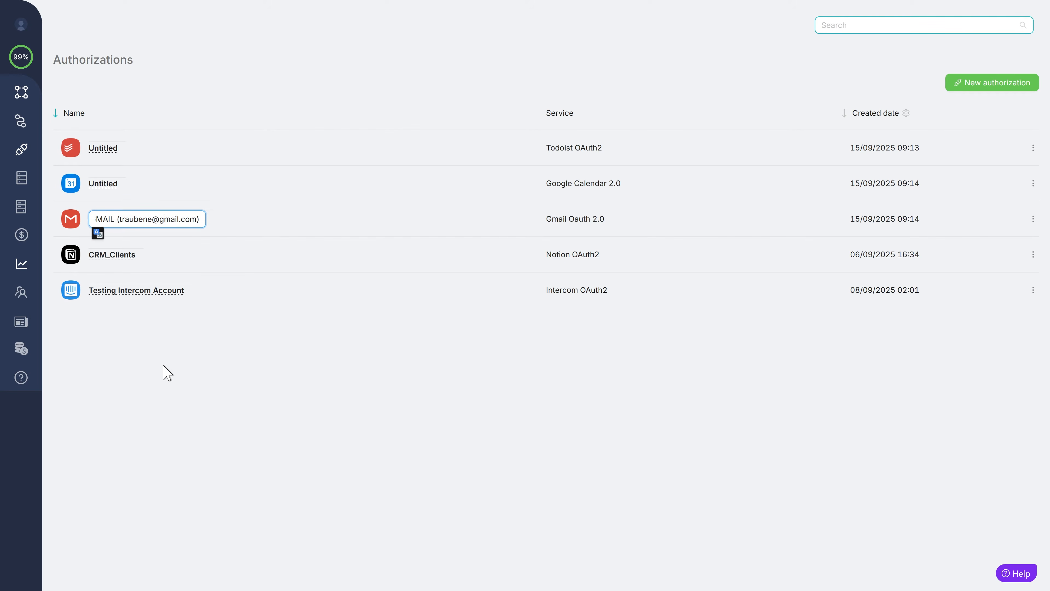
key(Return)
- Rename the Google Calendar authorization to Work Calendar and the Todoist one to My Todoist
click(109, 182)
text(Work Calendar)
key(Return)
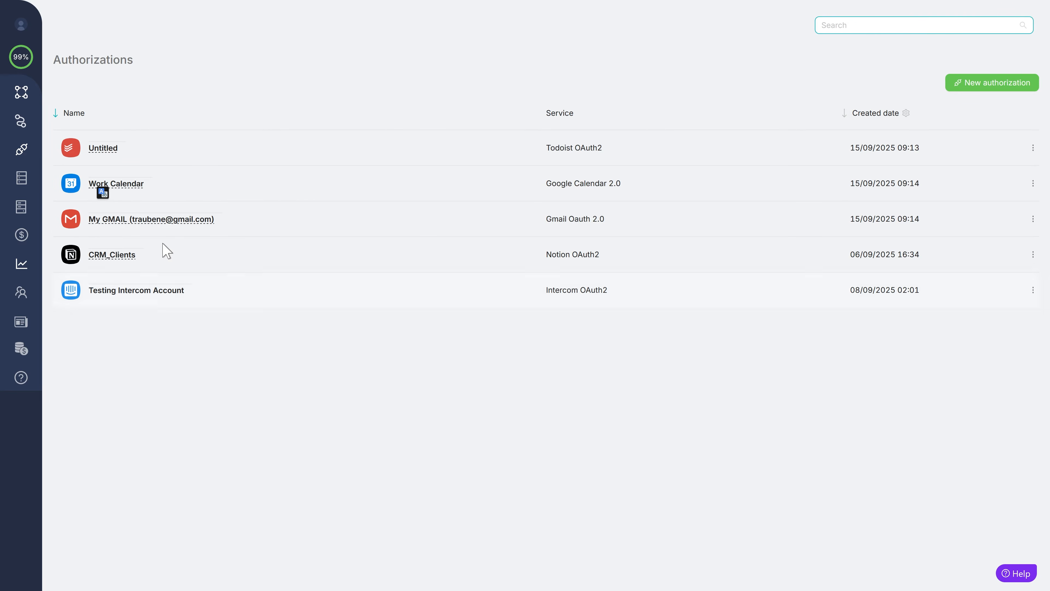
click(94, 149)
text(My Todoist)
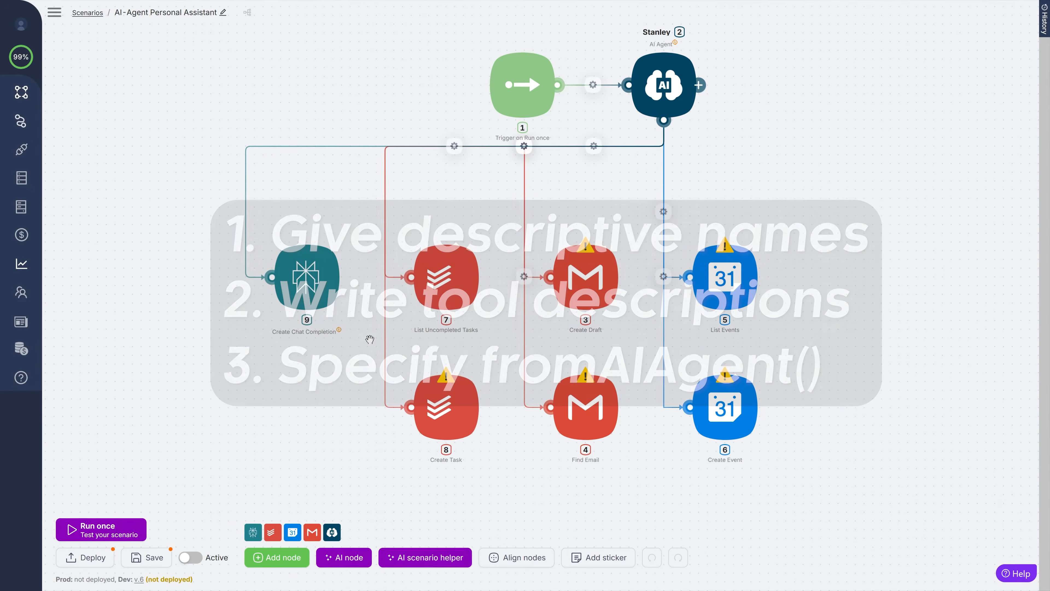
- Rename the Perplexity chat completion node to web_search
click(308, 291)
click(535, 96)
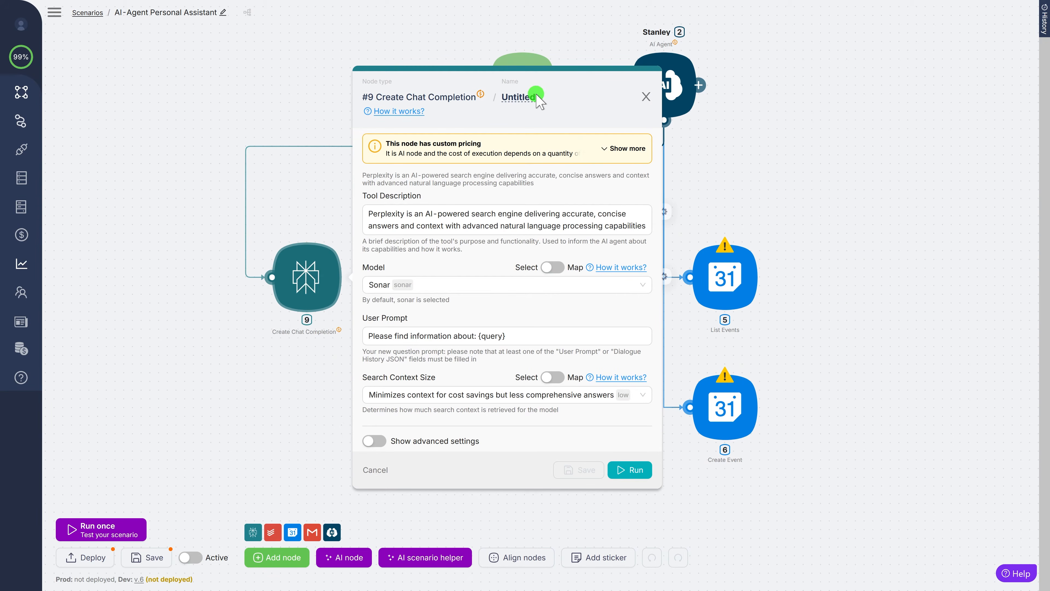
click(501, 98)
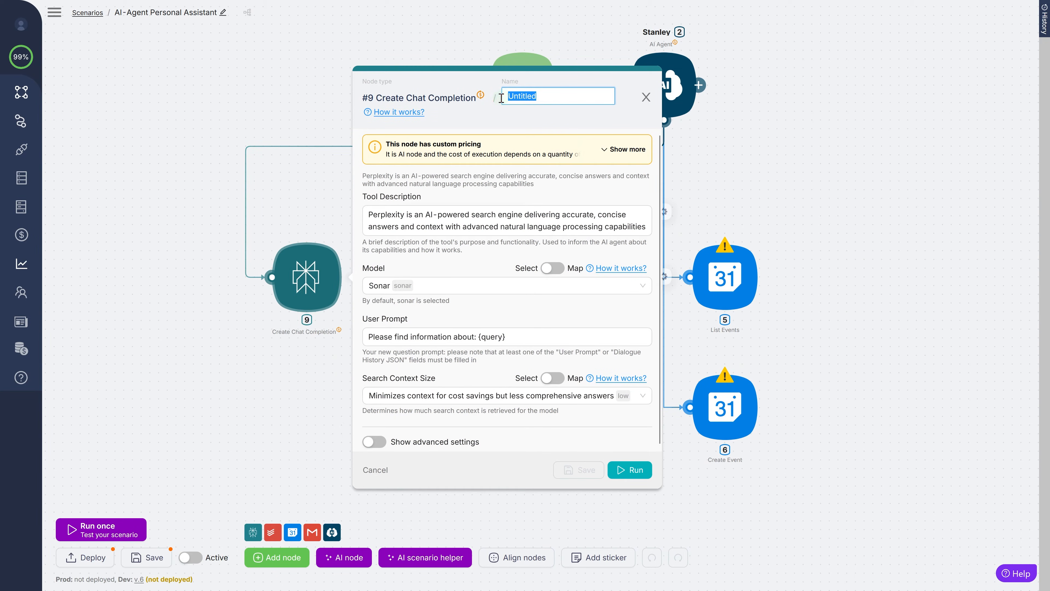
text(web_sear)
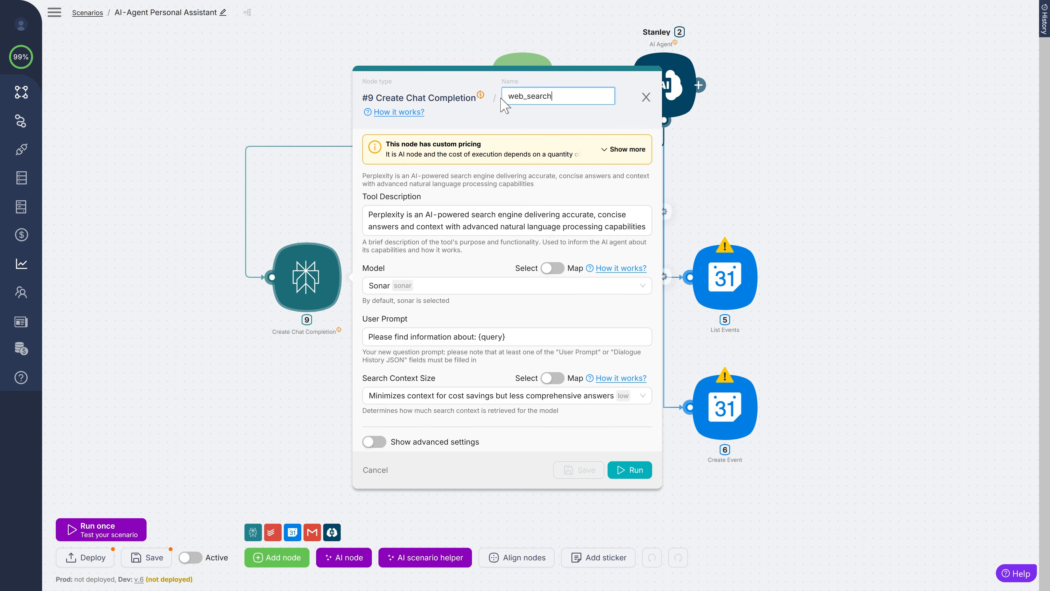
text(ch)
key(Return)
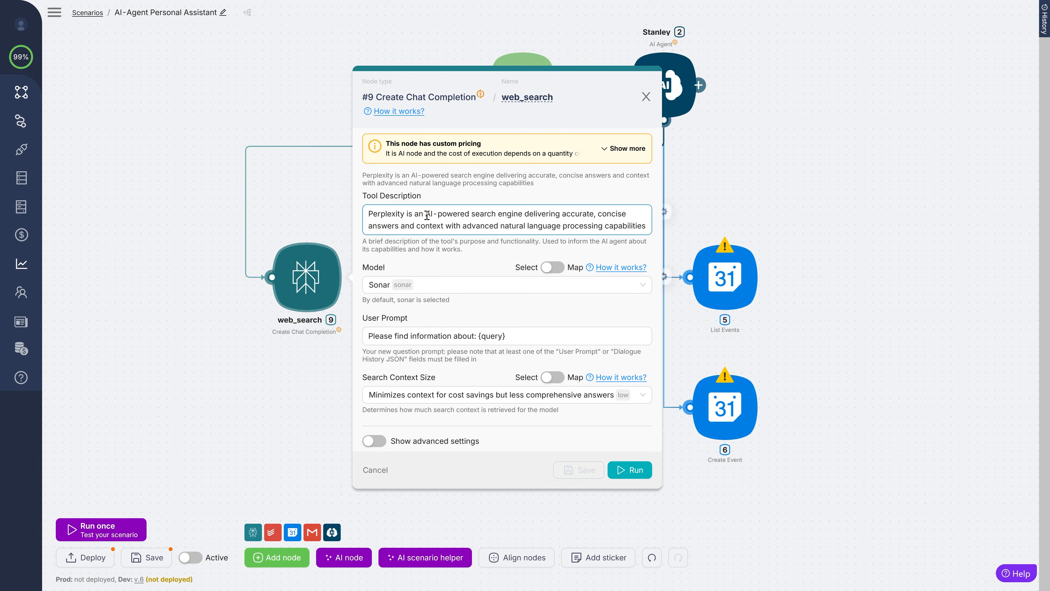
- Trim the tool description to end at 'context' and set Search Context Size to medium
drag(427, 215, 406, 214)
key(BackSpace)
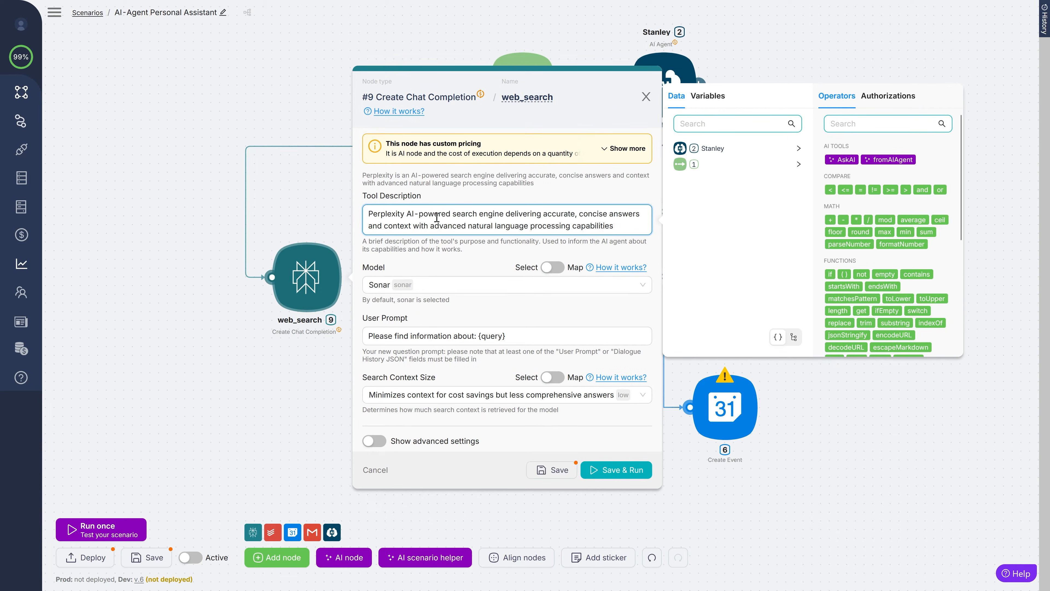
drag(410, 226, 616, 225)
key(BackSpace)
click(421, 393)
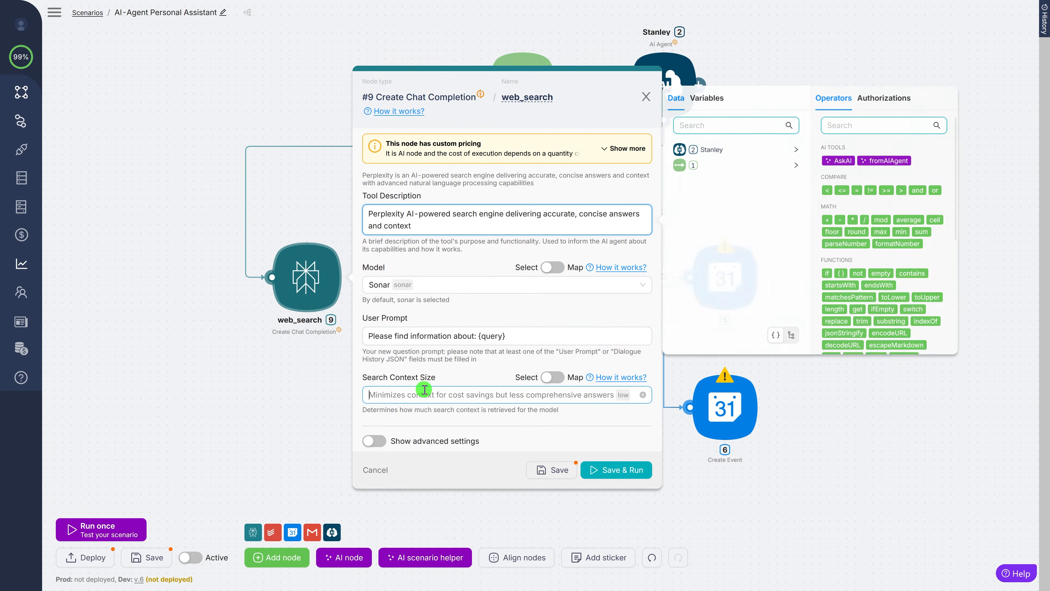
click(411, 338)
- Replace the User Prompt with a fromAIAgent 'Your new question' expression, then save and close
drag(522, 339, 368, 336)
key(BackSpace)
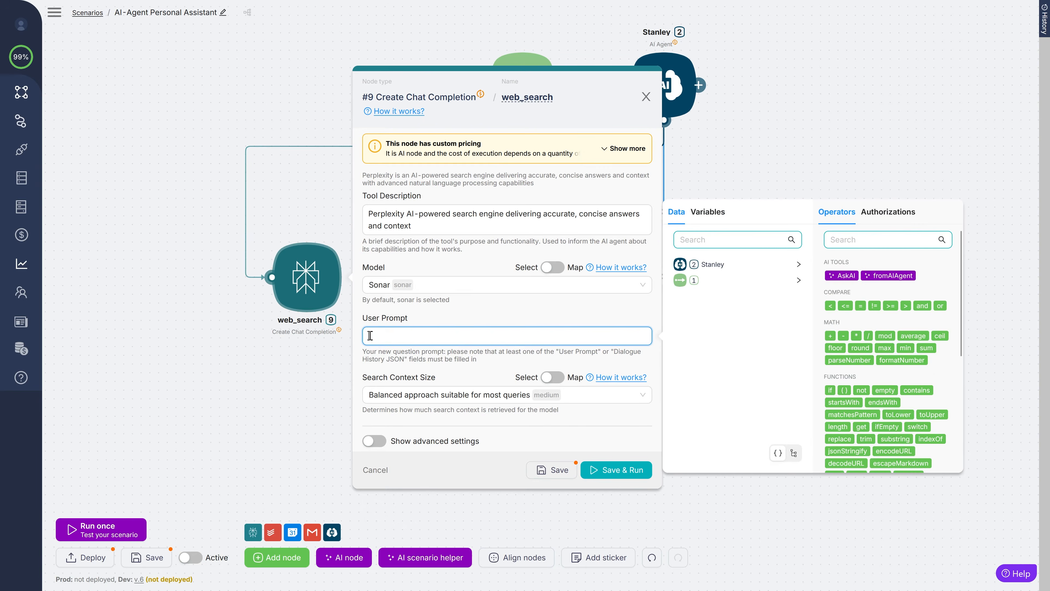
click(898, 275)
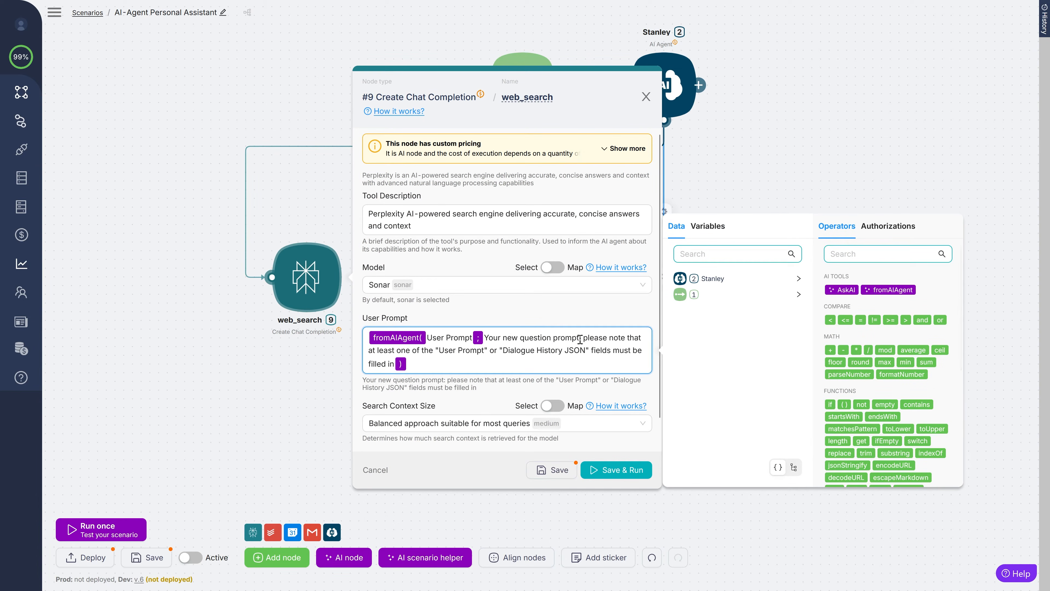
drag(578, 338, 397, 364)
key(BackSpace)
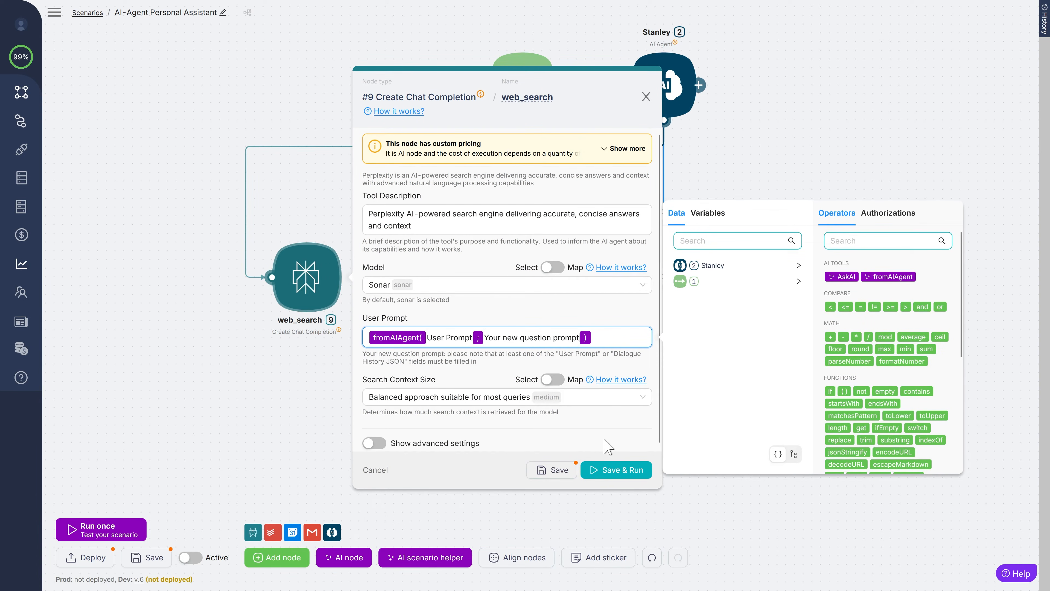
click(567, 469)
click(717, 525)
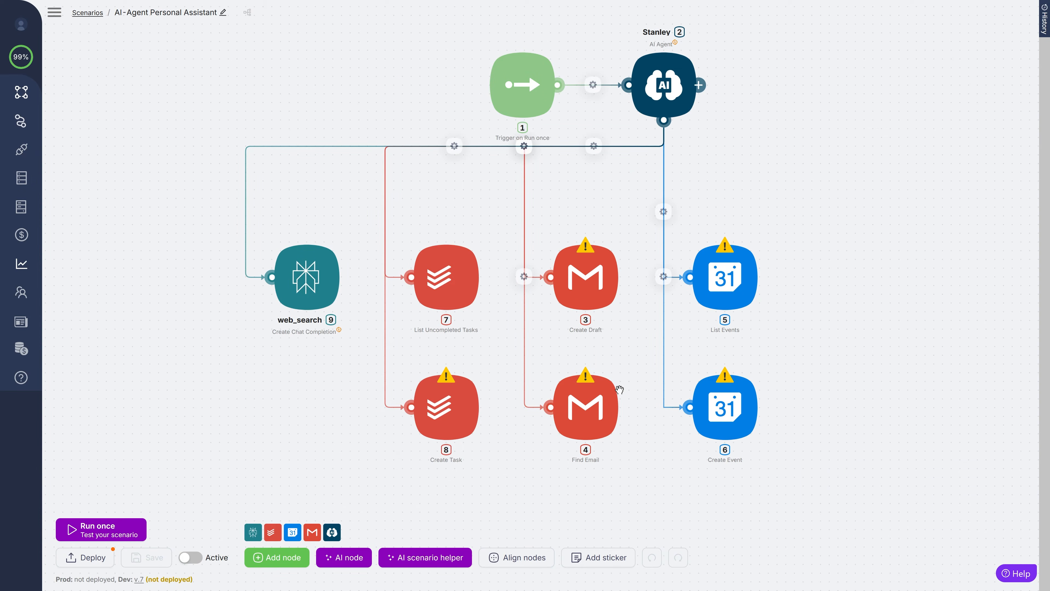
- Connect the List Events node to the Work Calendar authorization and choose My Calendar
click(732, 285)
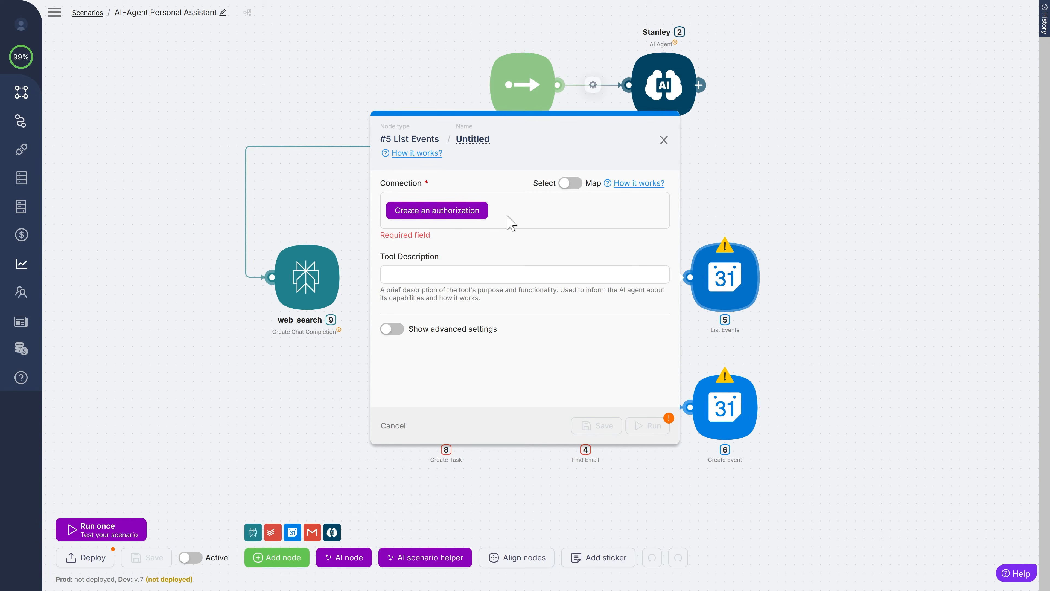
click(466, 210)
click(644, 199)
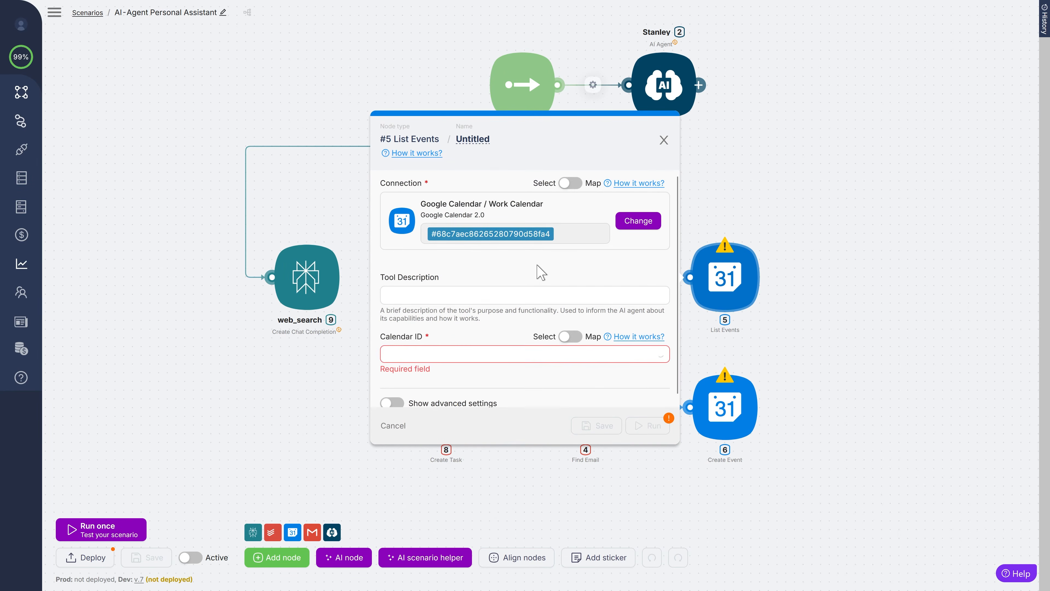
click(409, 355)
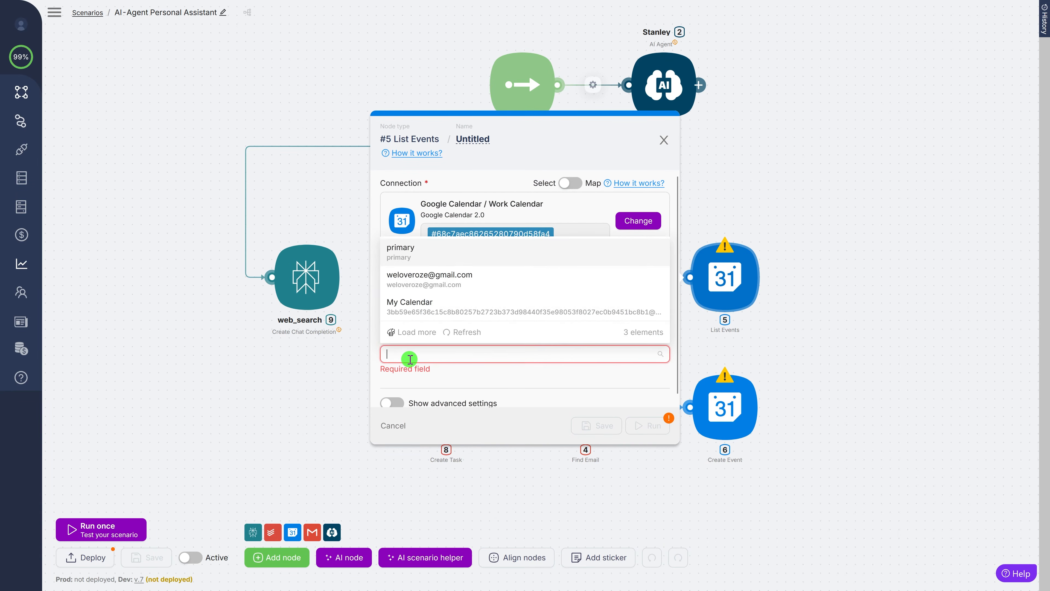
click(428, 306)
- Rename the List Events node to list_calendar_events
click(484, 147)
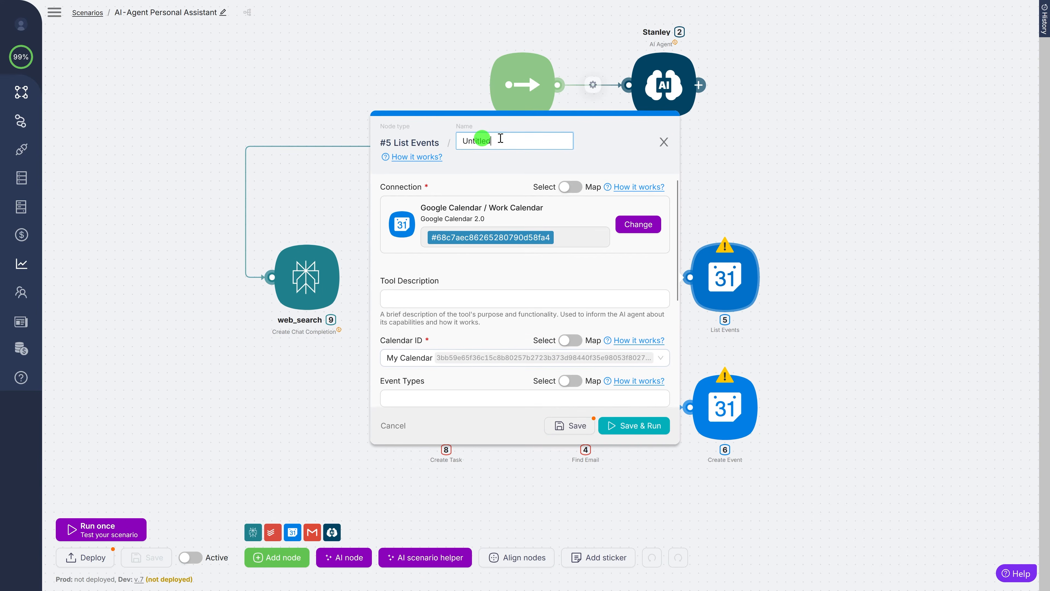
drag(499, 139, 449, 140)
text(list_calendar_events)
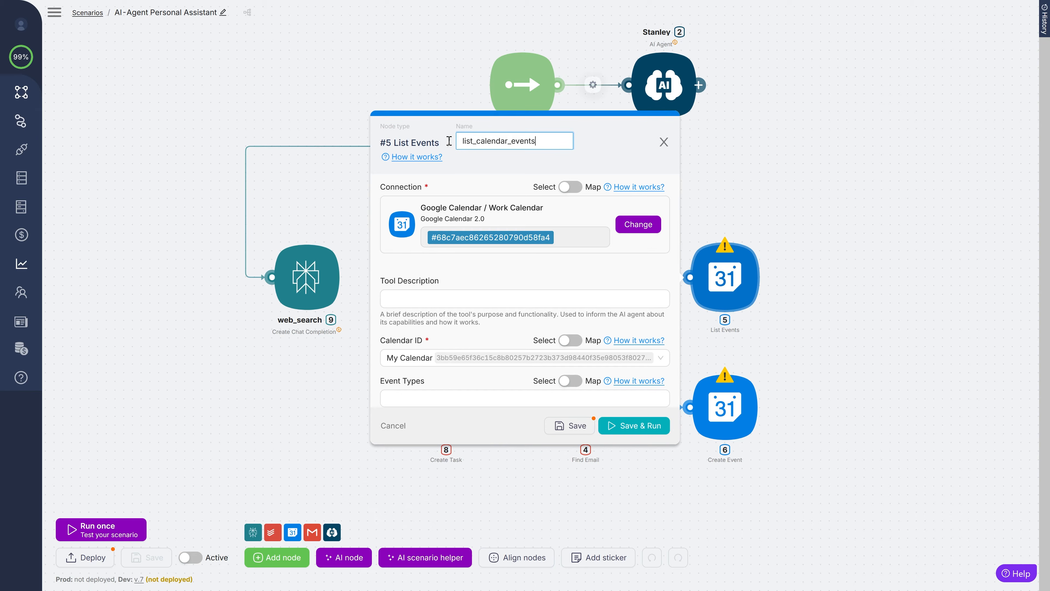
click(493, 170)
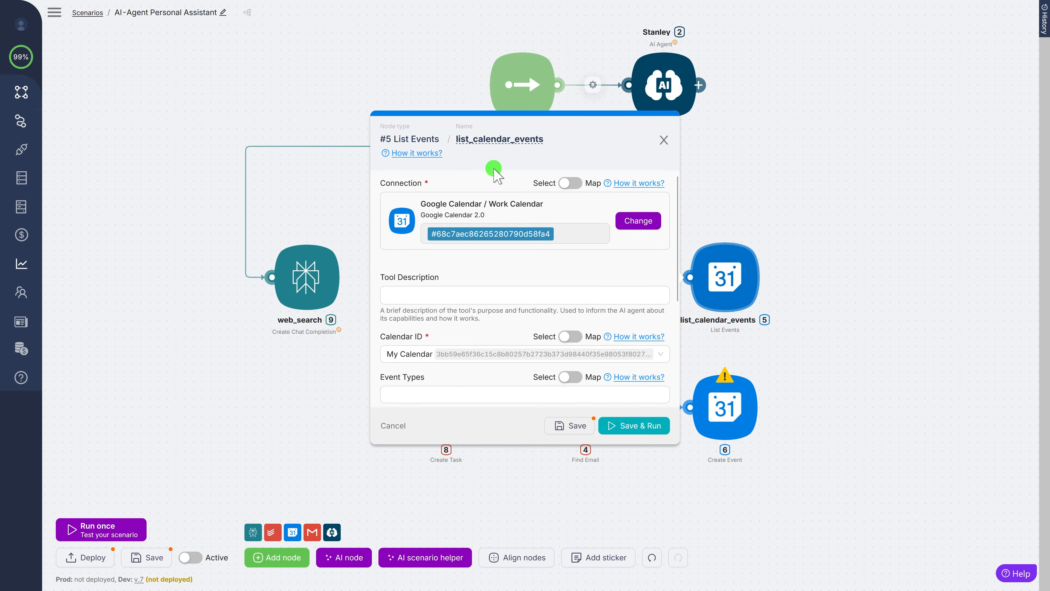
click(449, 291)
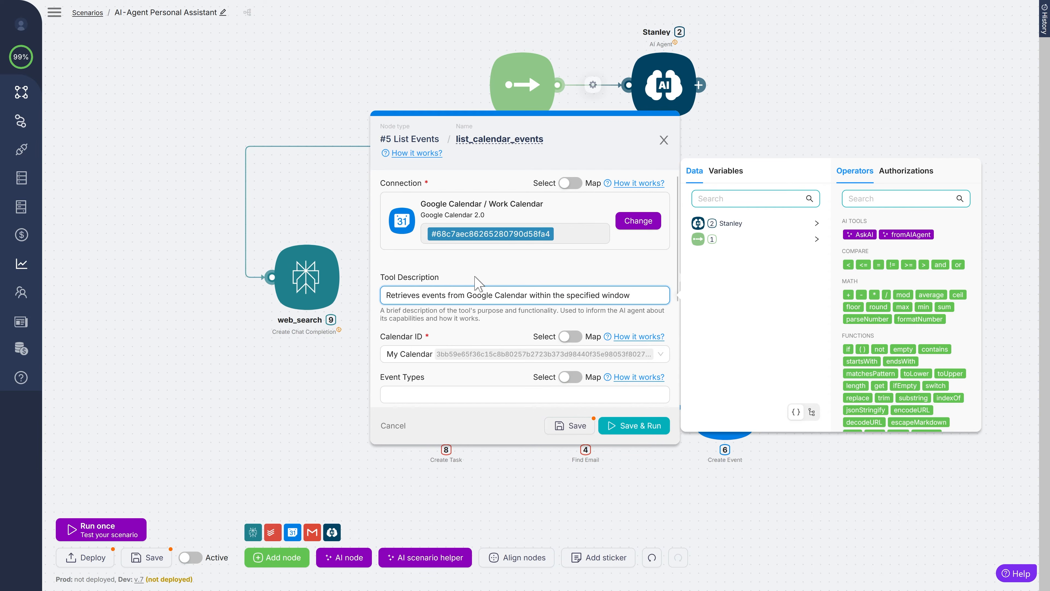
- Set the list_calendar_events Time Zone to Europe/Nicosia by searching 'nico'
click(617, 270)
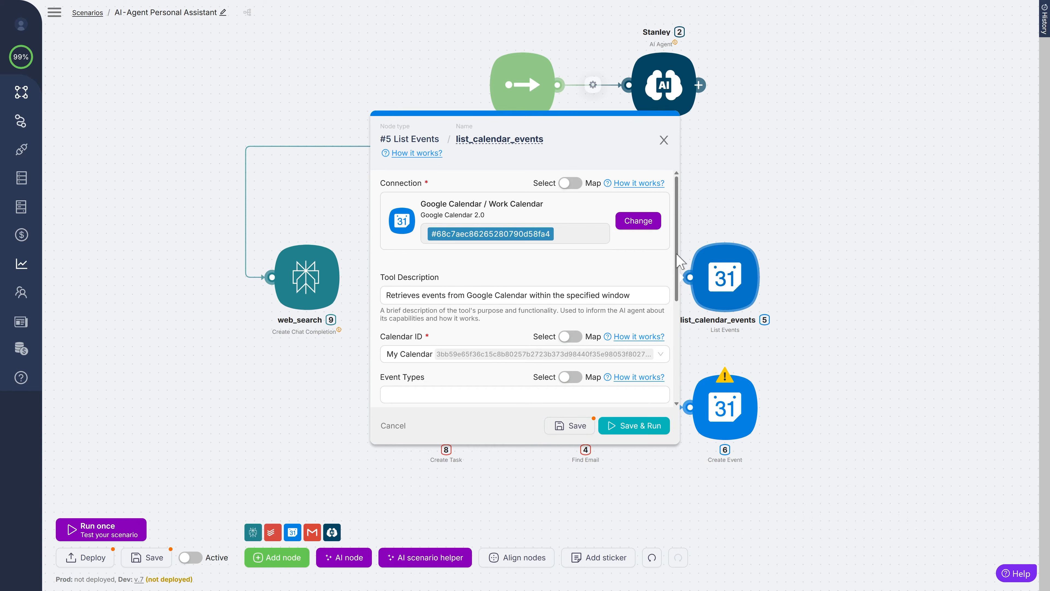
drag(679, 259, 663, 348)
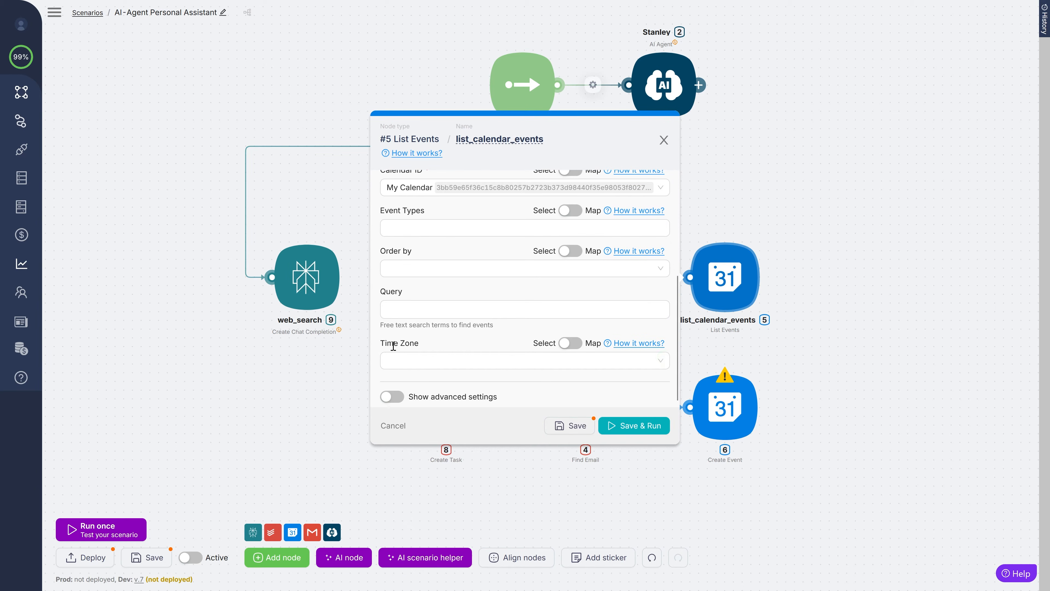
click(418, 358)
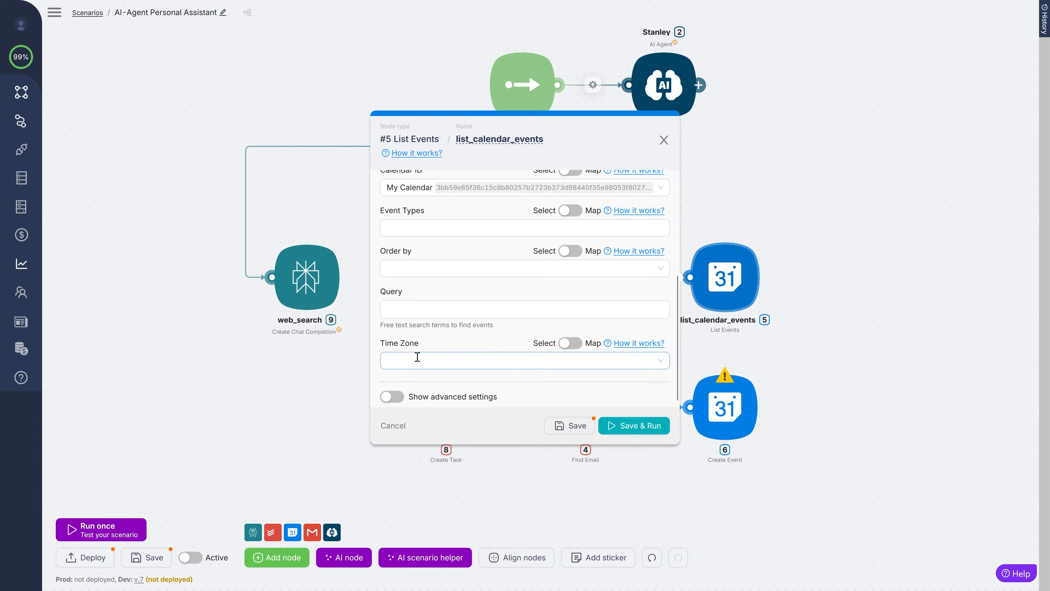
click(439, 362)
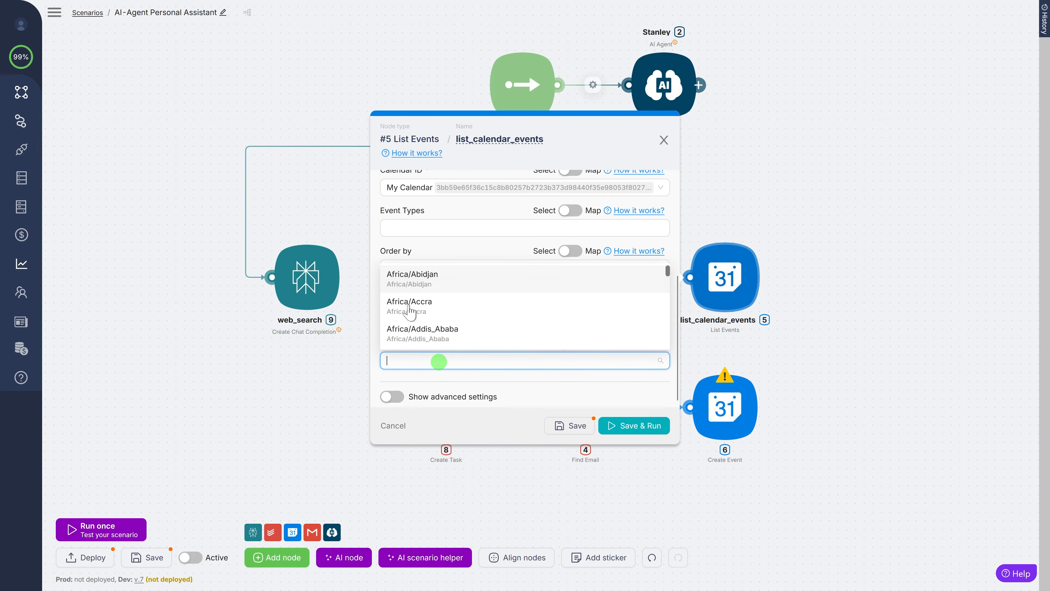
text(ni)
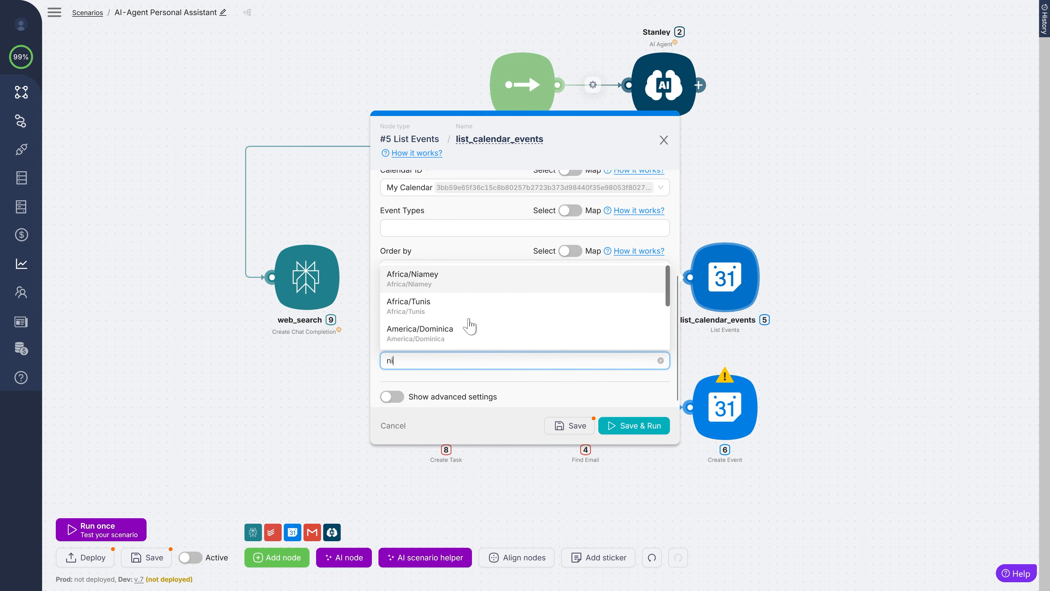
text(co)
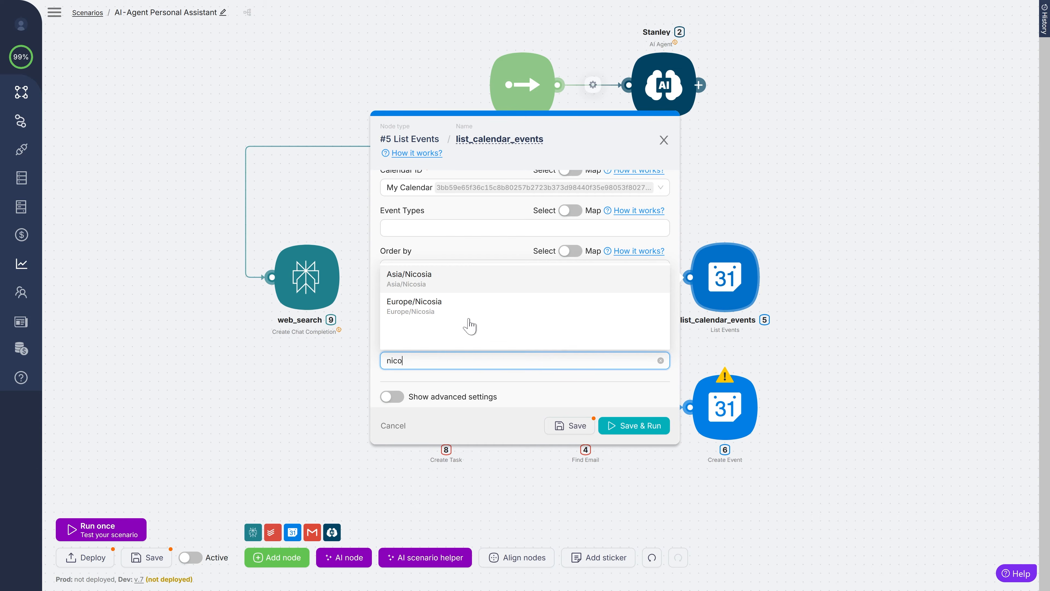
click(417, 307)
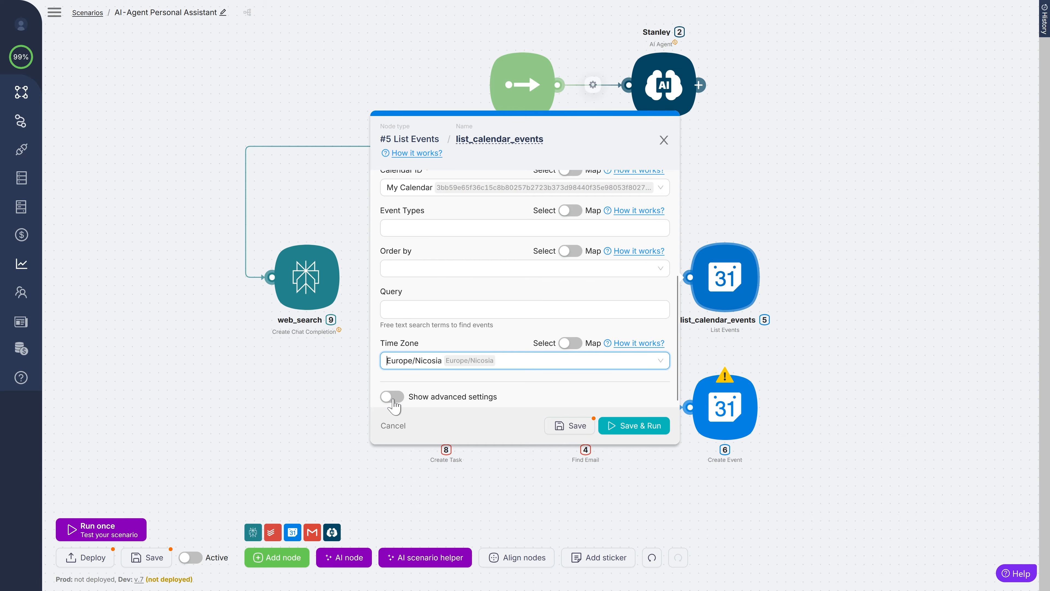
click(392, 397)
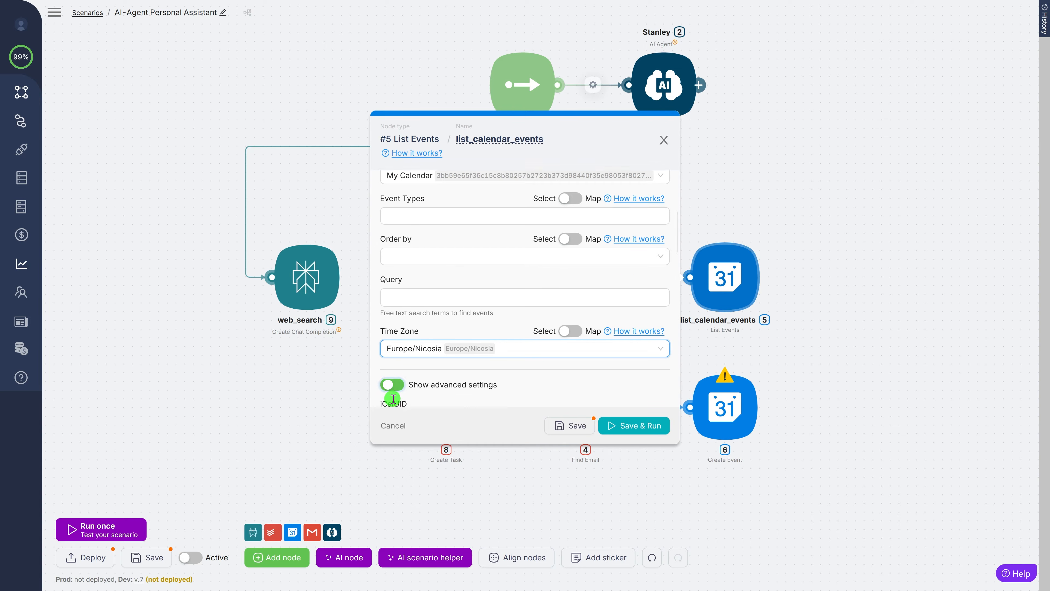
scroll(413, 372, down, 3)
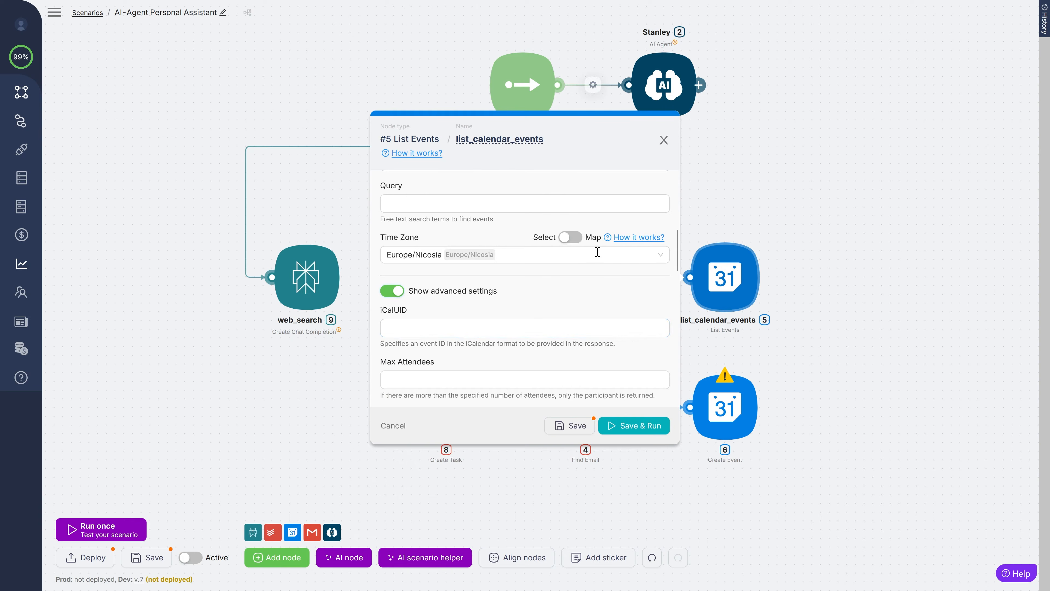
drag(677, 262, 678, 275)
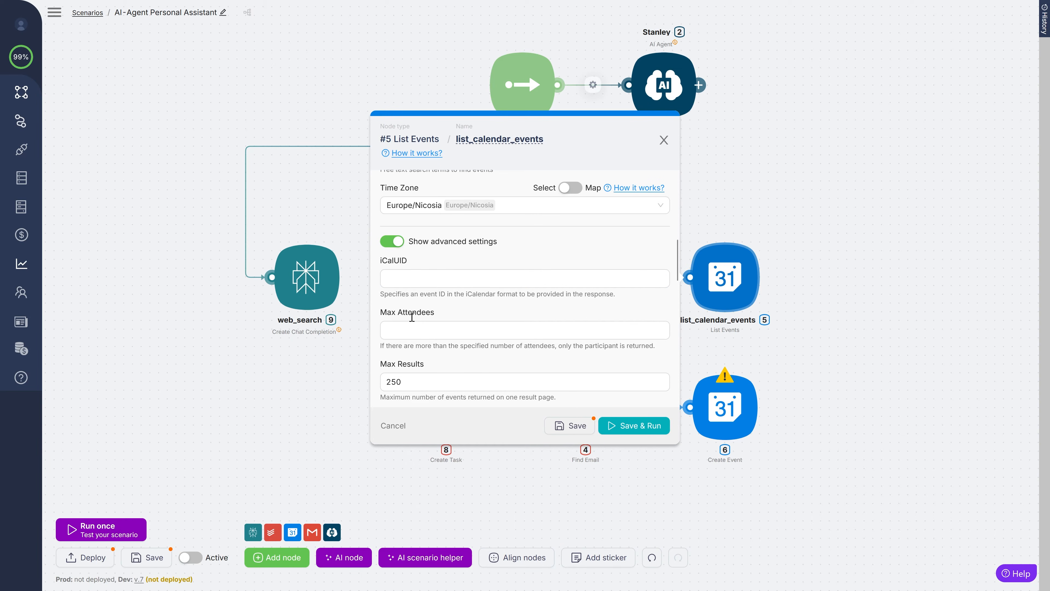
scroll(412, 317, down, 2)
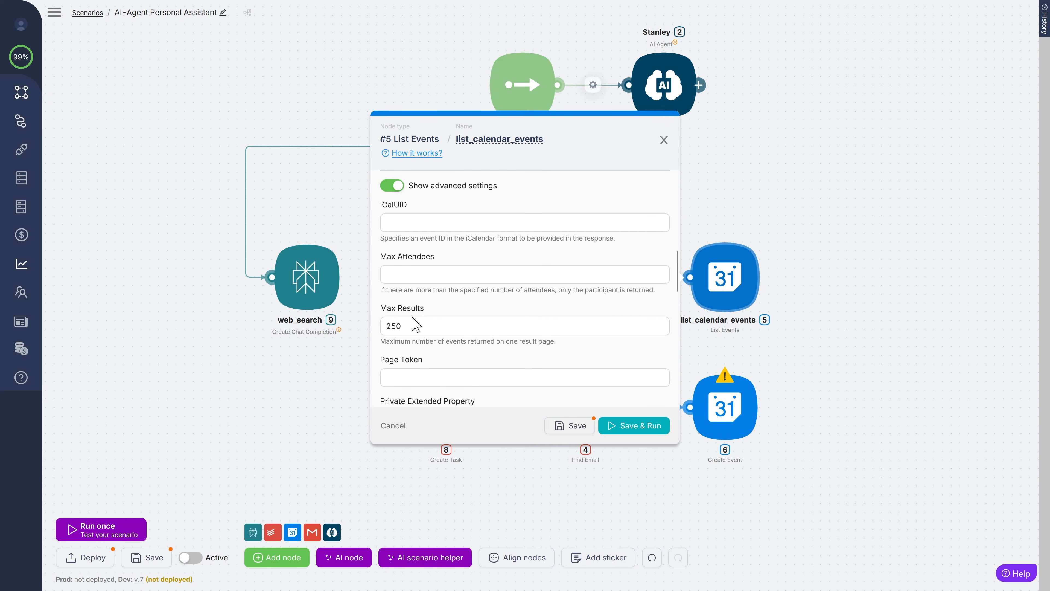
click(414, 317)
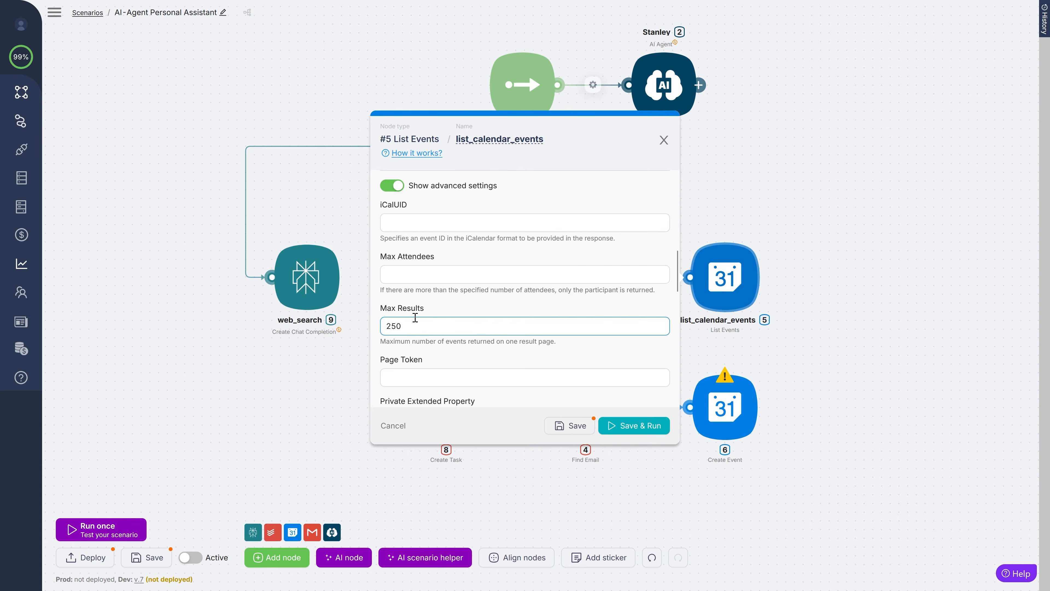
scroll(416, 318, down, 2)
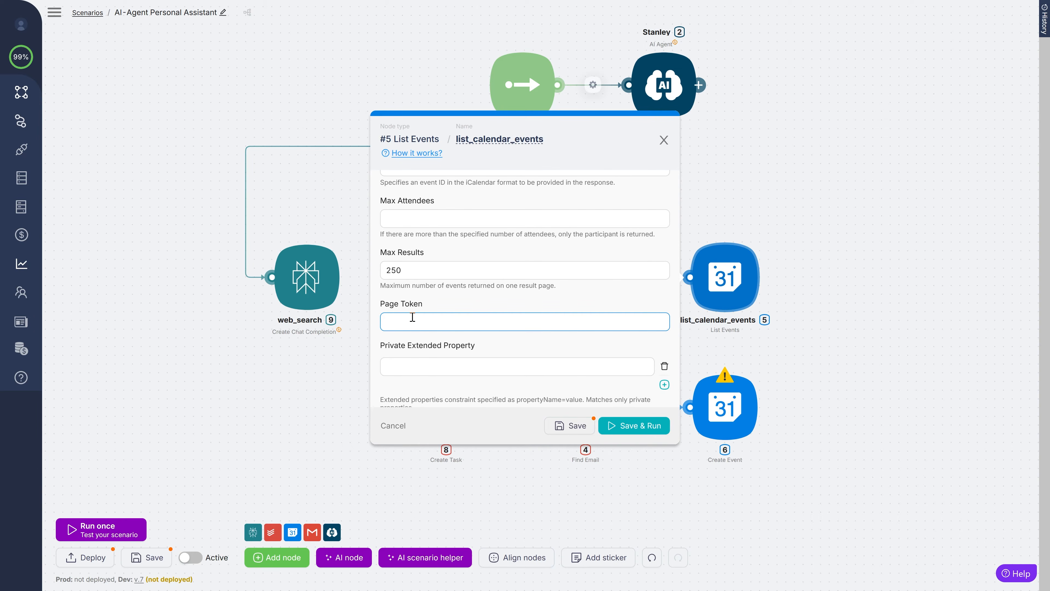
scroll(414, 318, down, 7)
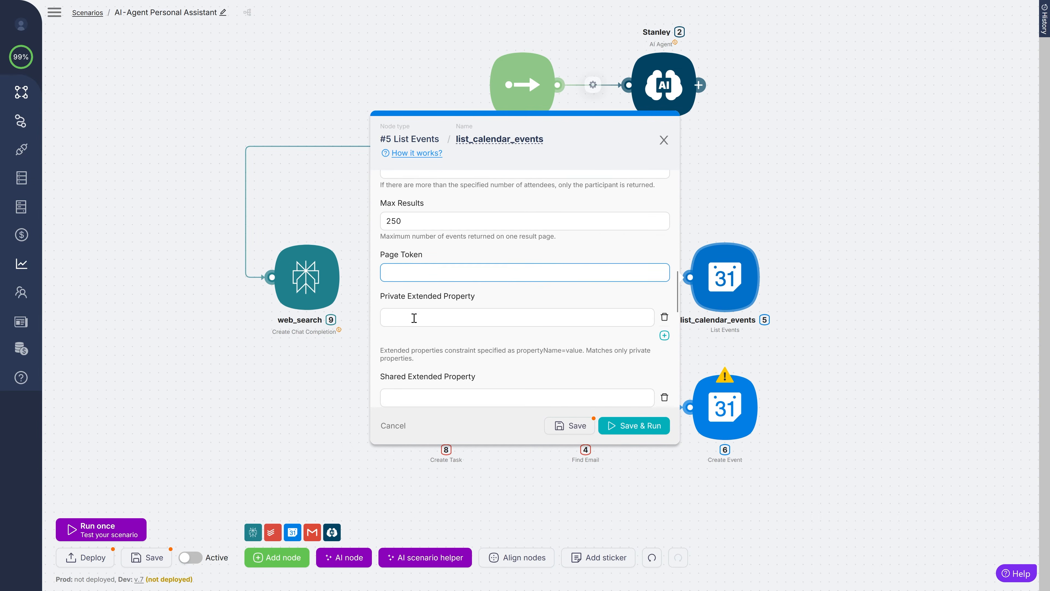
scroll(414, 317, down, 8)
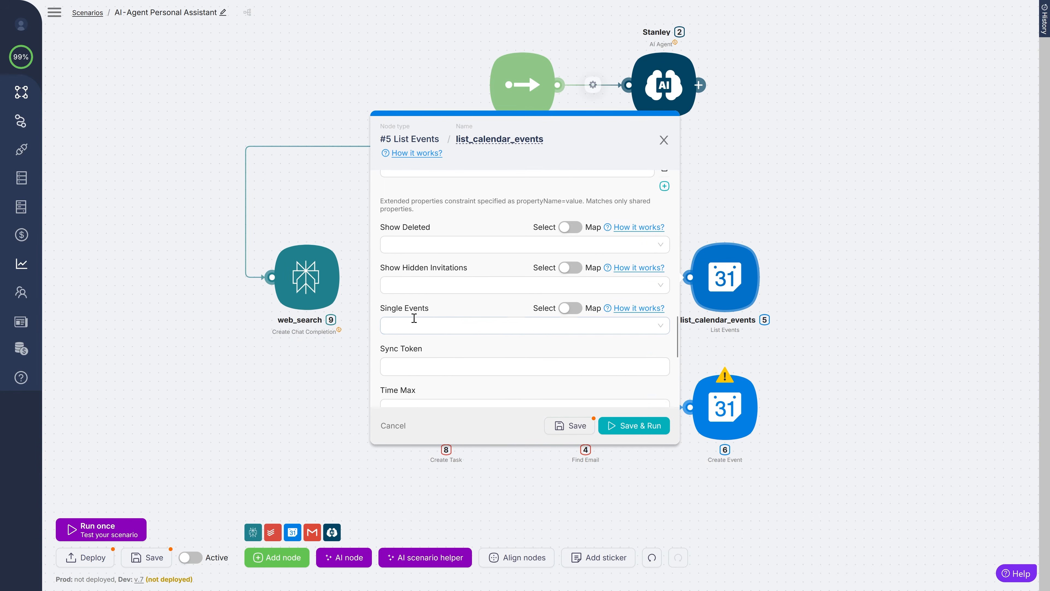
scroll(414, 317, down, 2)
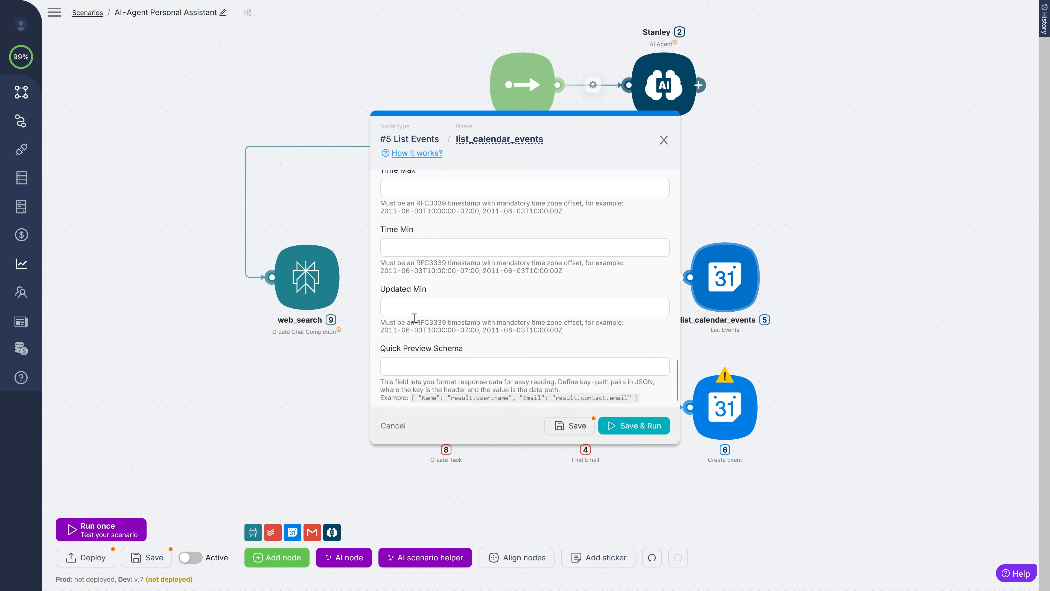
scroll(415, 325, up, 4)
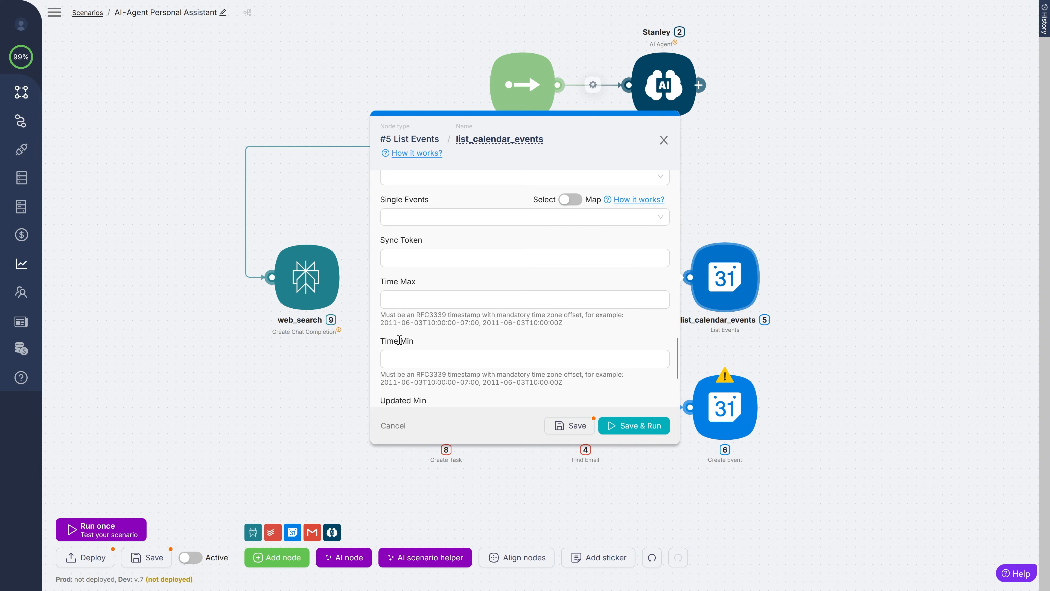
- Make Time Max a fromAIAgent value with its example timestamp offset changed to +03:00
click(423, 299)
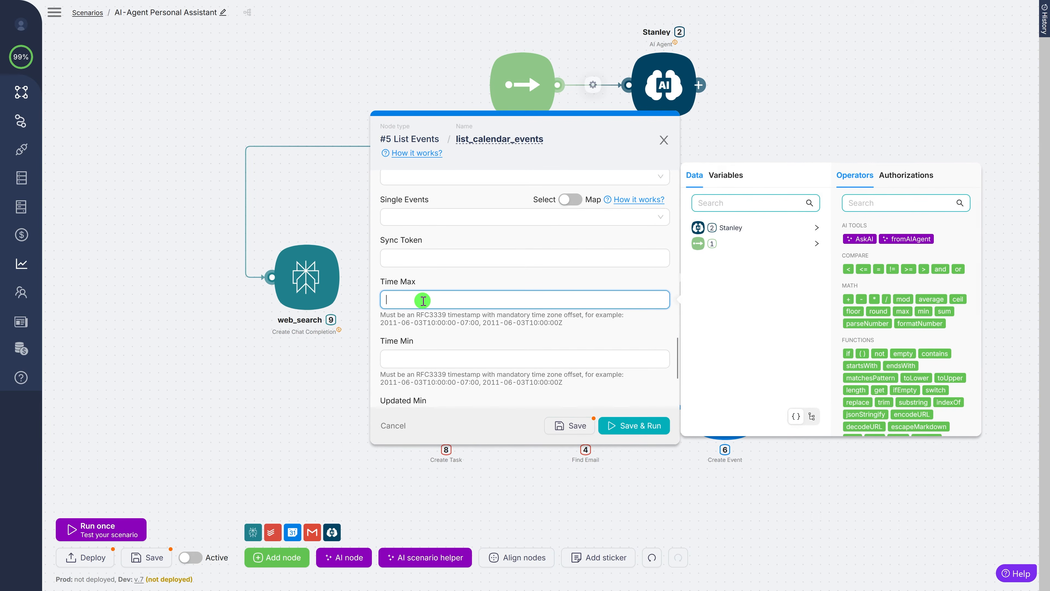
click(909, 239)
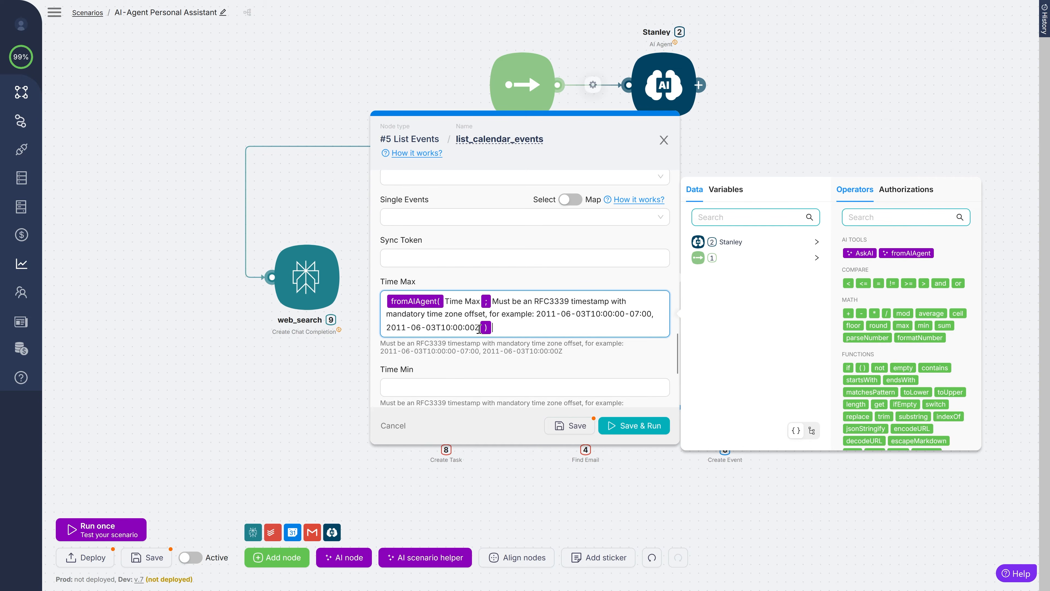
drag(479, 328, 624, 313)
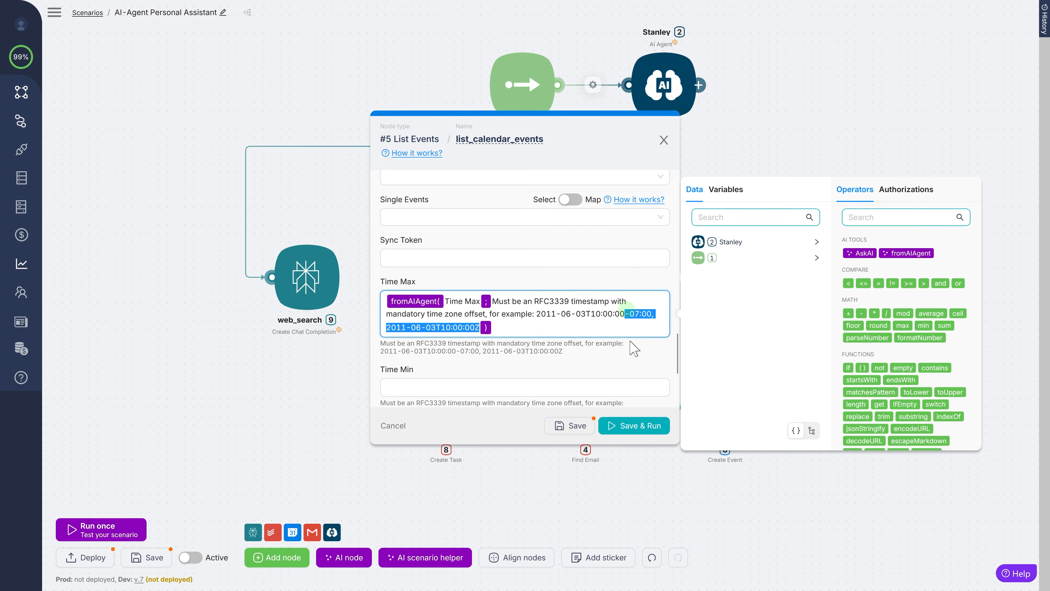
text(+03)
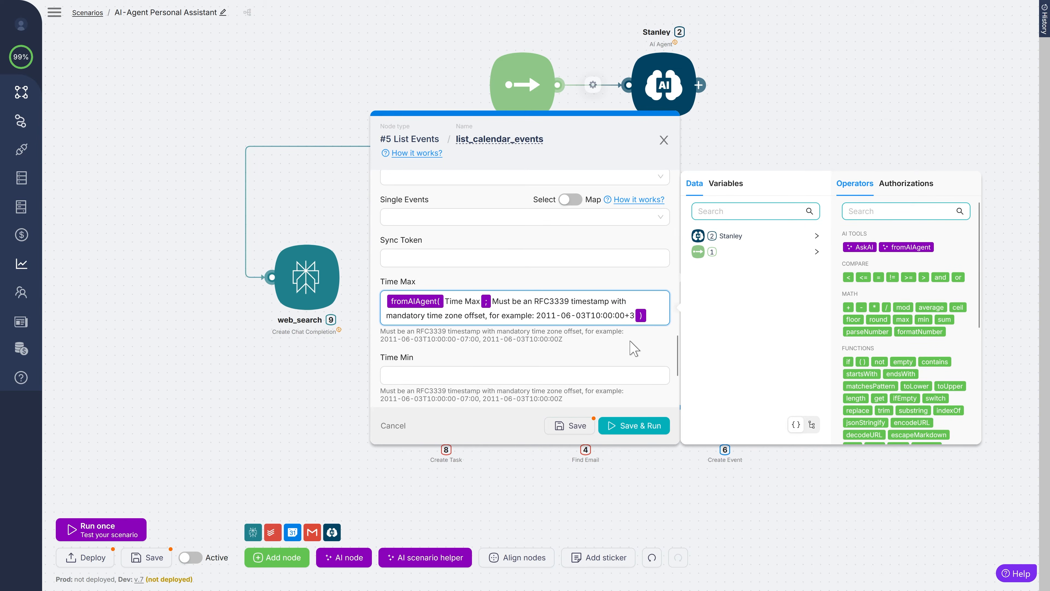
text(:)
key(BackSpace)
key(BackSpace)
text(03:00)
- Make Time Min a fromAIAgent value using the same +03:00 description, then save the scenario
click(467, 385)
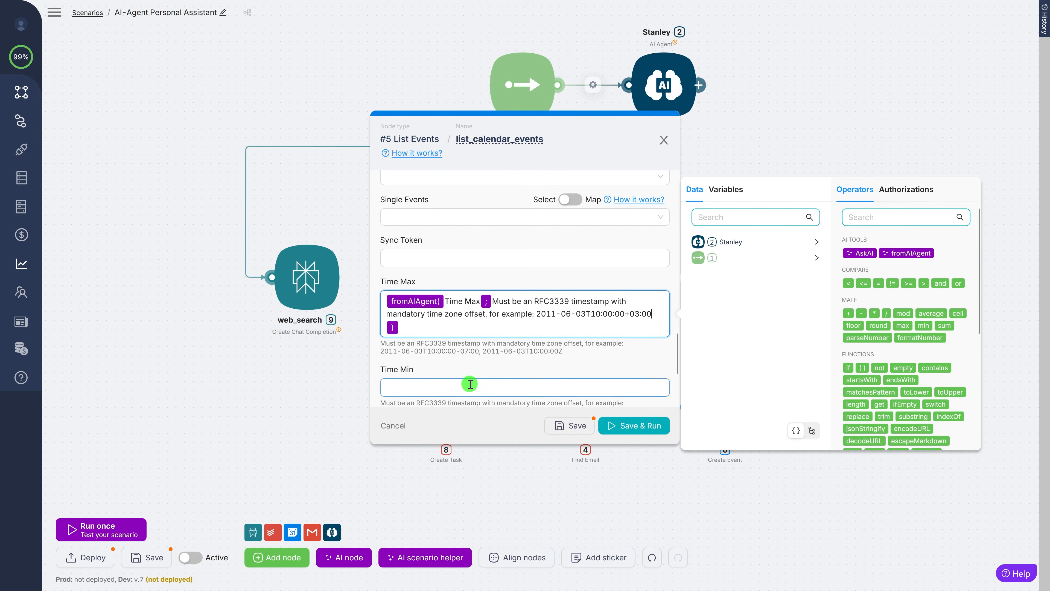
click(895, 327)
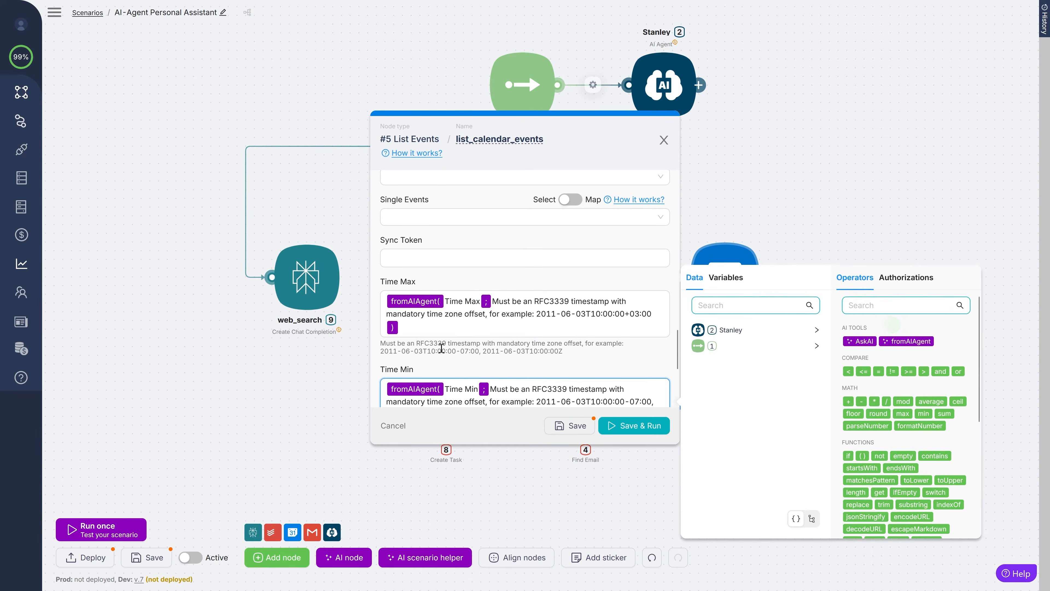
scroll(455, 323, down, 1)
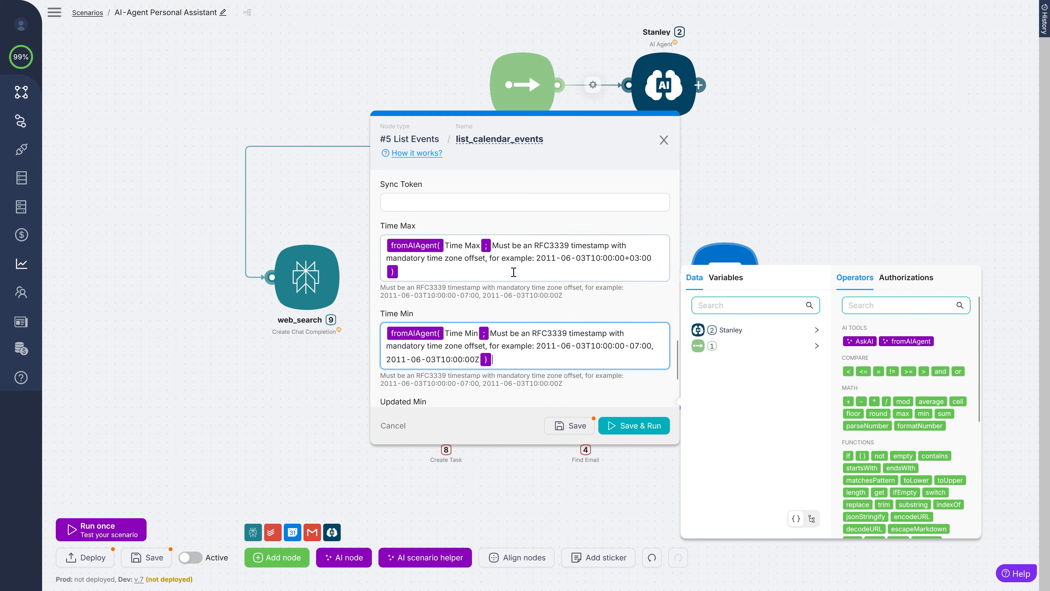
drag(492, 246, 653, 258)
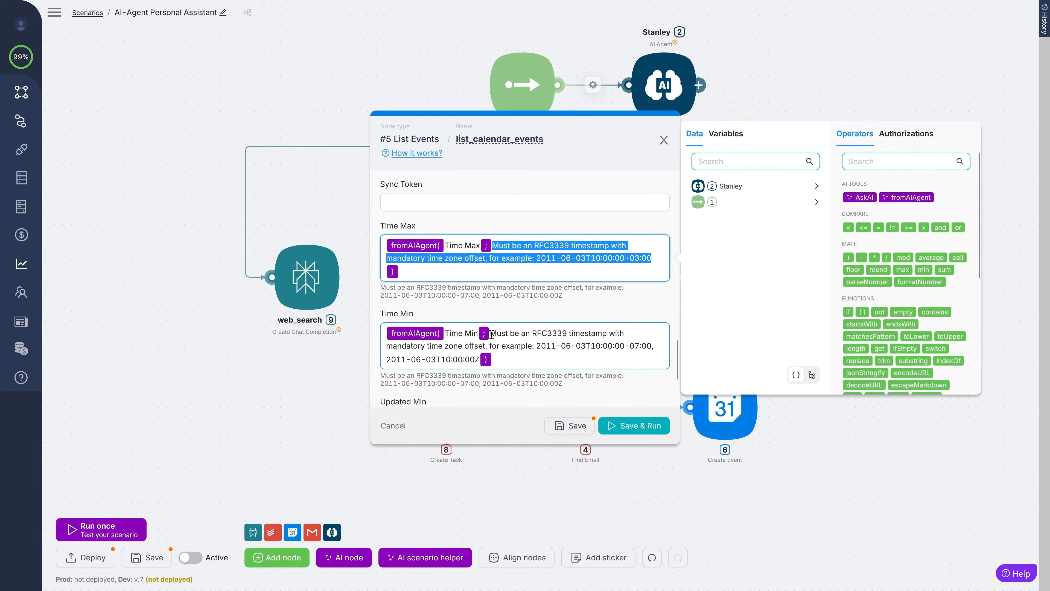
drag(492, 334, 480, 359)
key(ctrl+v)
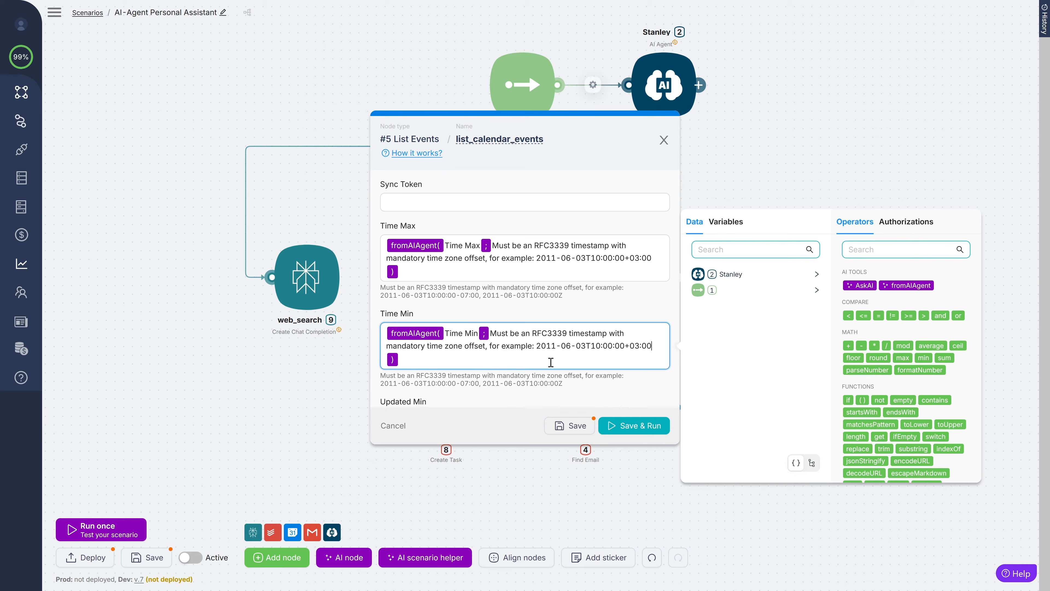
click(570, 425)
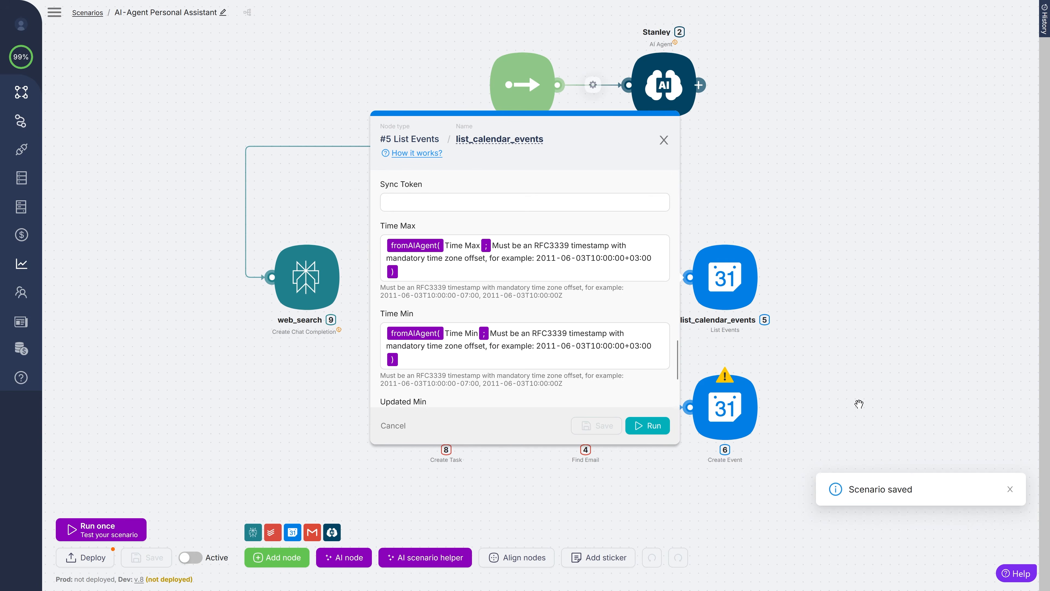
- Rename the uncompleted-tasks tool to List_tasks, described as 'Fetches all uncompleted tasks from Todoist'
click(872, 404)
click(446, 276)
click(703, 123)
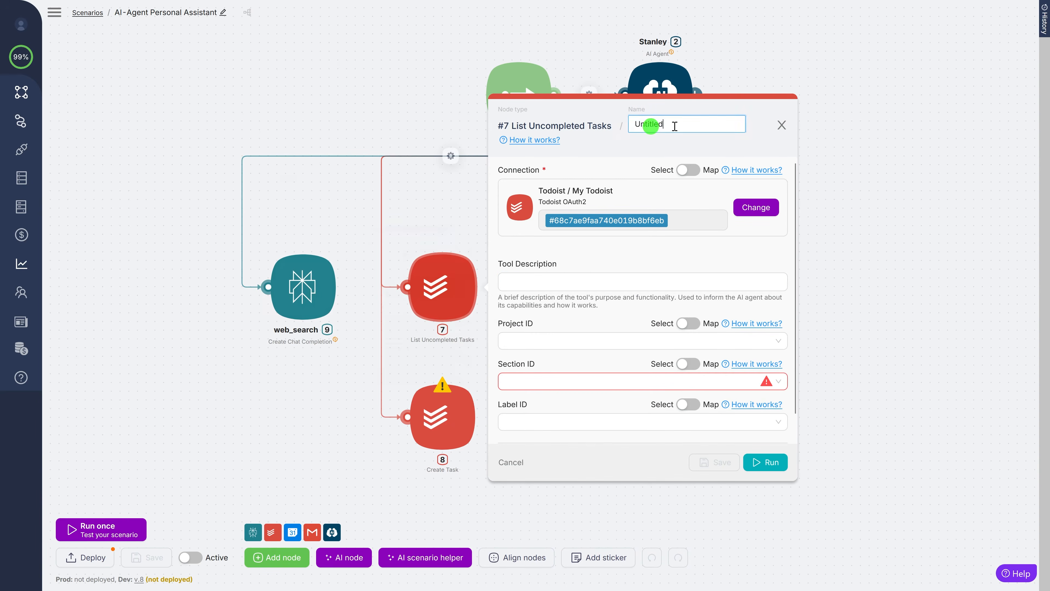
text(List_tasks)
click(563, 285)
text(Fetches all unc)
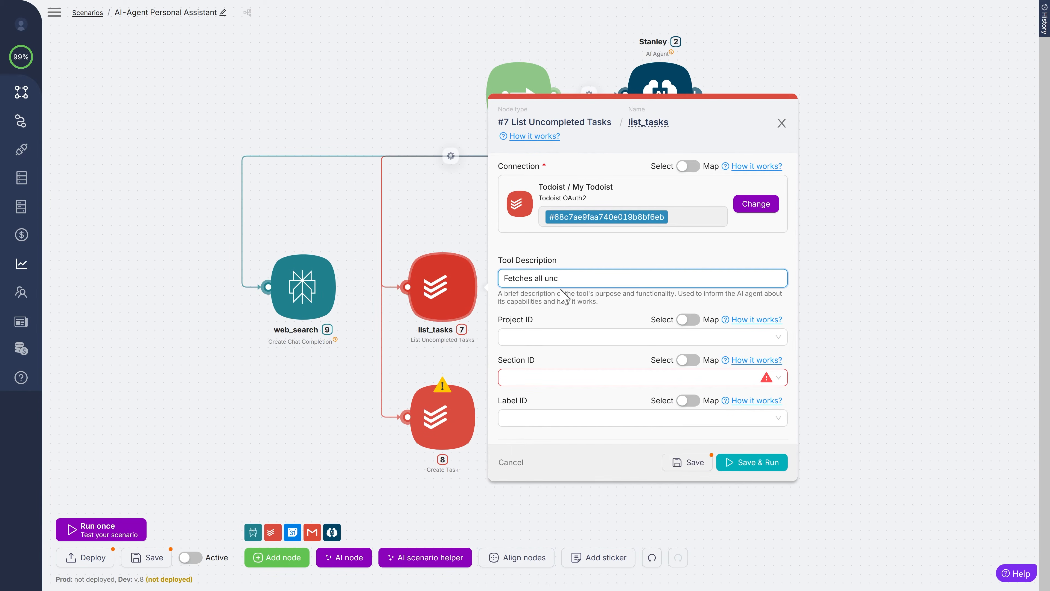
text(ompleted tasks from Todoist)
- Set list_tasks' project to Inbox, enable advanced settings and save it; start Create Task's description
click(558, 337)
scroll(558, 327, down, 1)
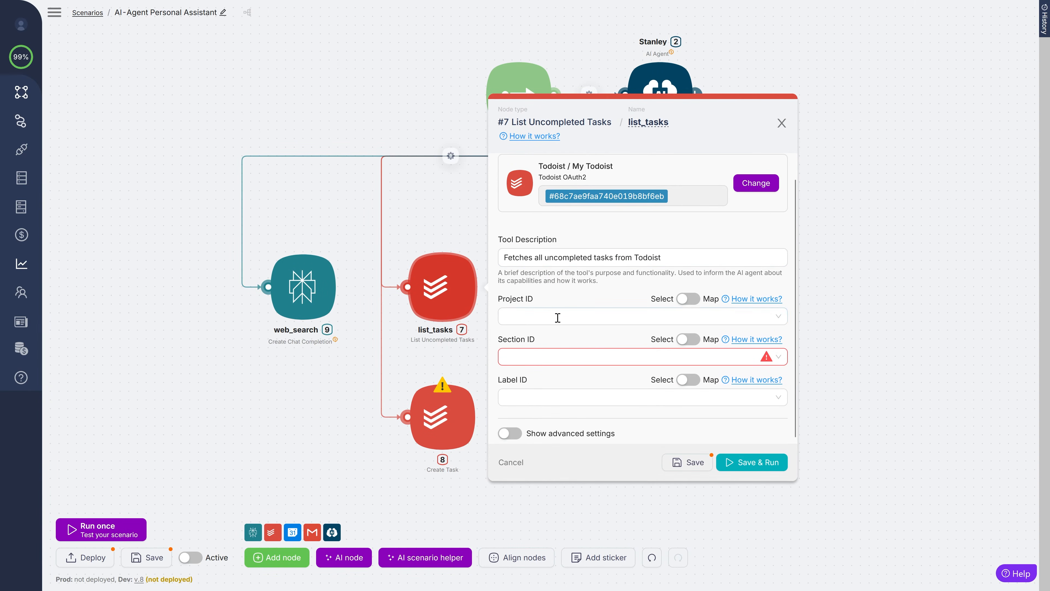
click(522, 434)
click(688, 462)
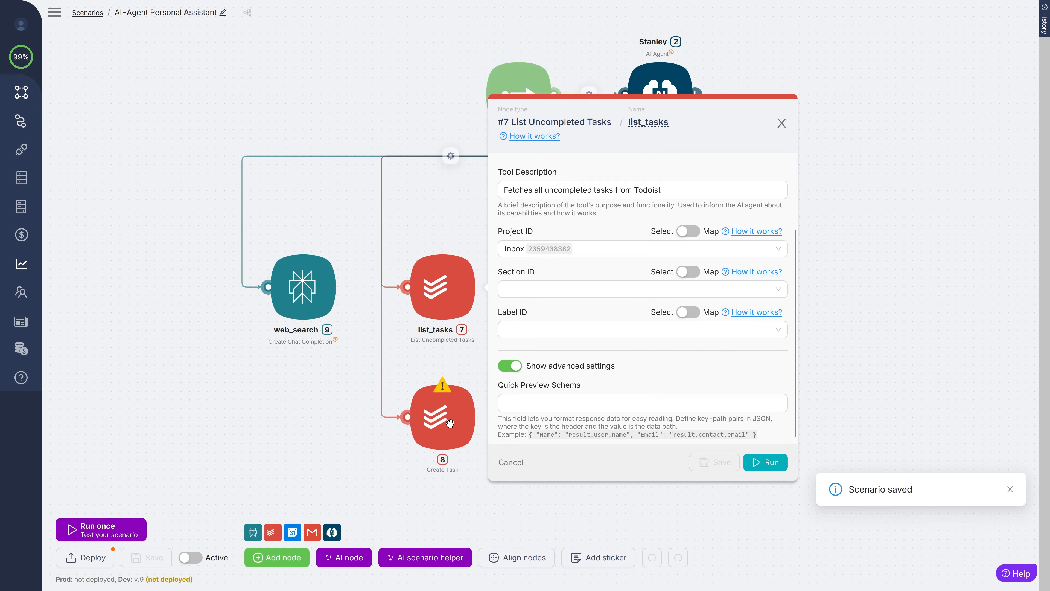
click(923, 344)
click(545, 372)
- Describe the tool as 'Creates task in task tracker', let the AI agent supply Content, and use project Inbox
text(Creates task in task tracker)
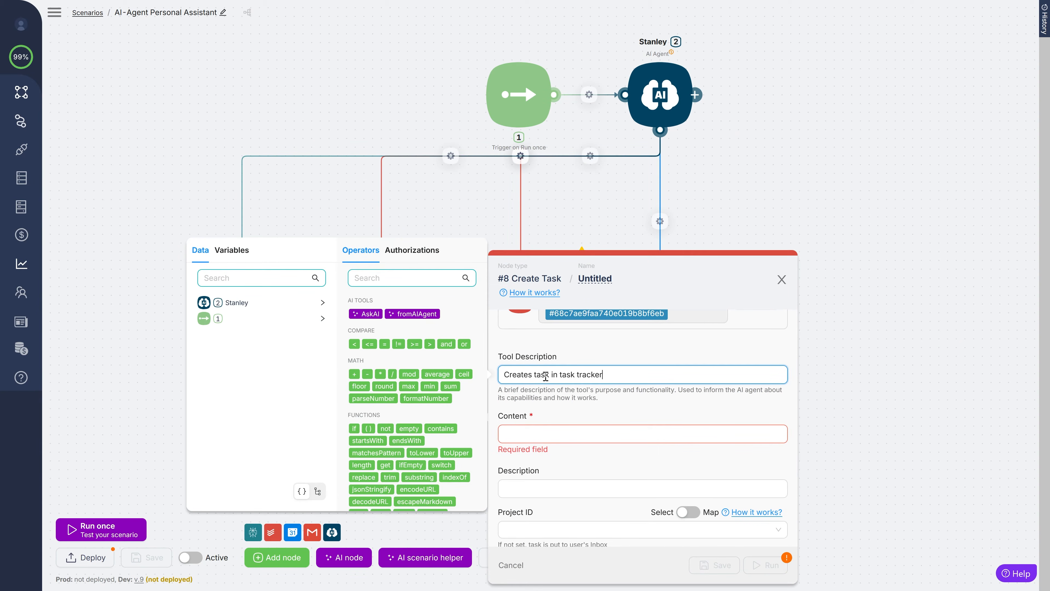
scroll(550, 460, down, 2)
click(605, 382)
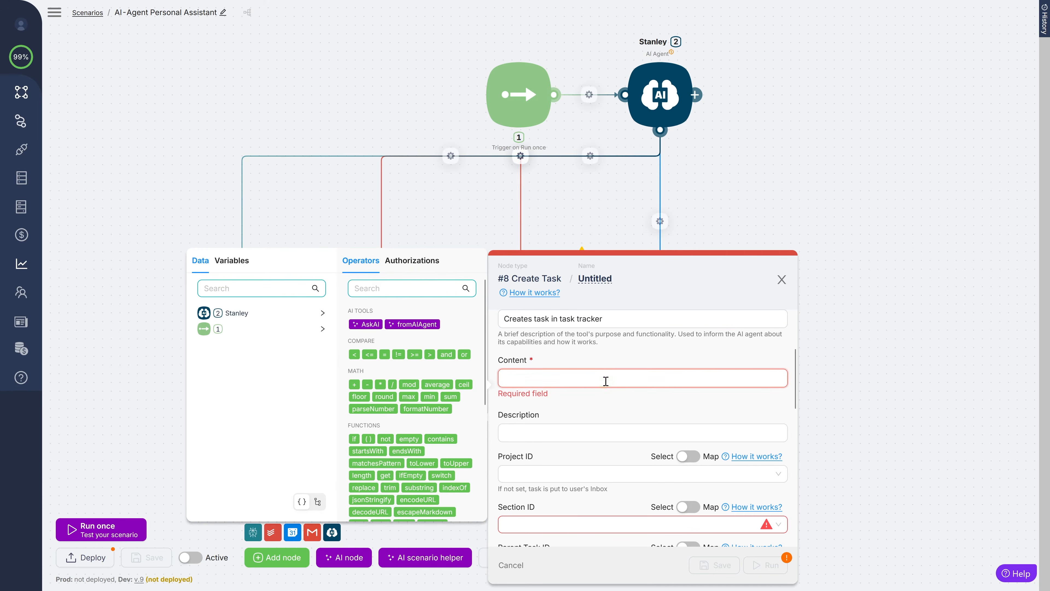
click(409, 326)
scroll(550, 414, down, 3)
click(526, 350)
click(523, 374)
scroll(579, 413, down, 3)
- Let the AI agent supply the task's Priority and Due Datetime
click(688, 434)
click(599, 452)
click(403, 393)
scroll(604, 426, down, 4)
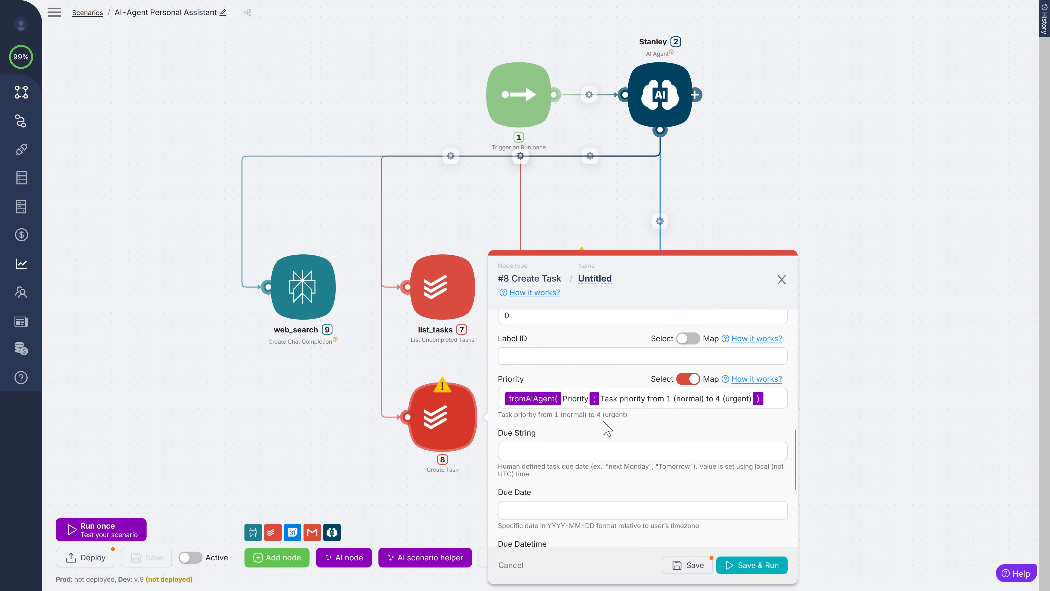
click(600, 451)
click(409, 393)
- Change the Due Datetime example to a +03:00 offset, add 'Leave blank if no date is required', and save
click(676, 467)
key(BackSpace)
text(+03:00” ))
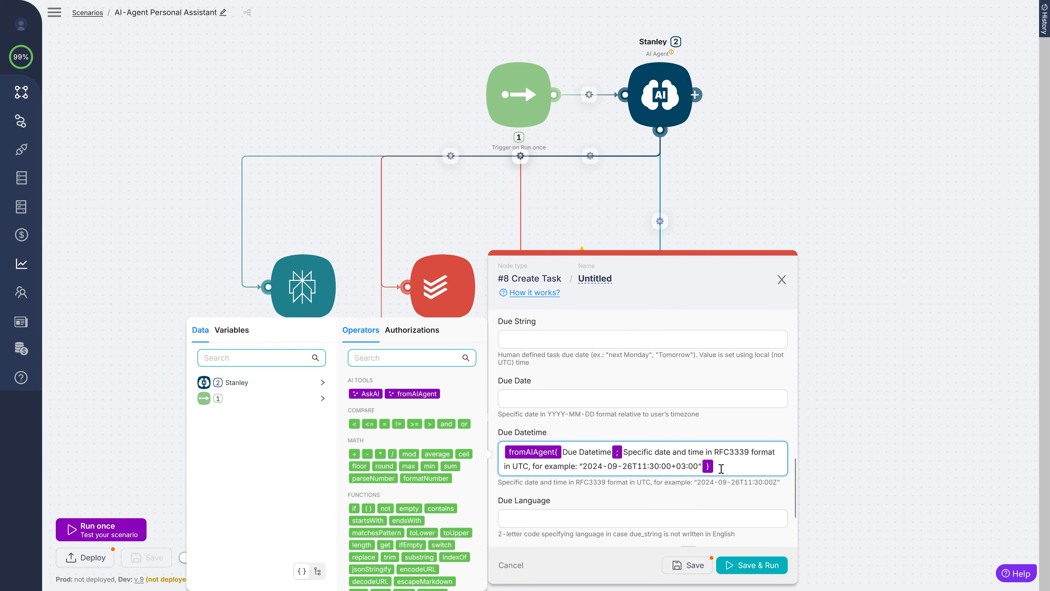
key(Right)
text(. **Leave a blan)
key(BackSpace)
key(BackSpace)
key(BackSpace)
key(BackSpace)
key(BackSpace)
key(BackSpace)
text(blank if no date is required.**)
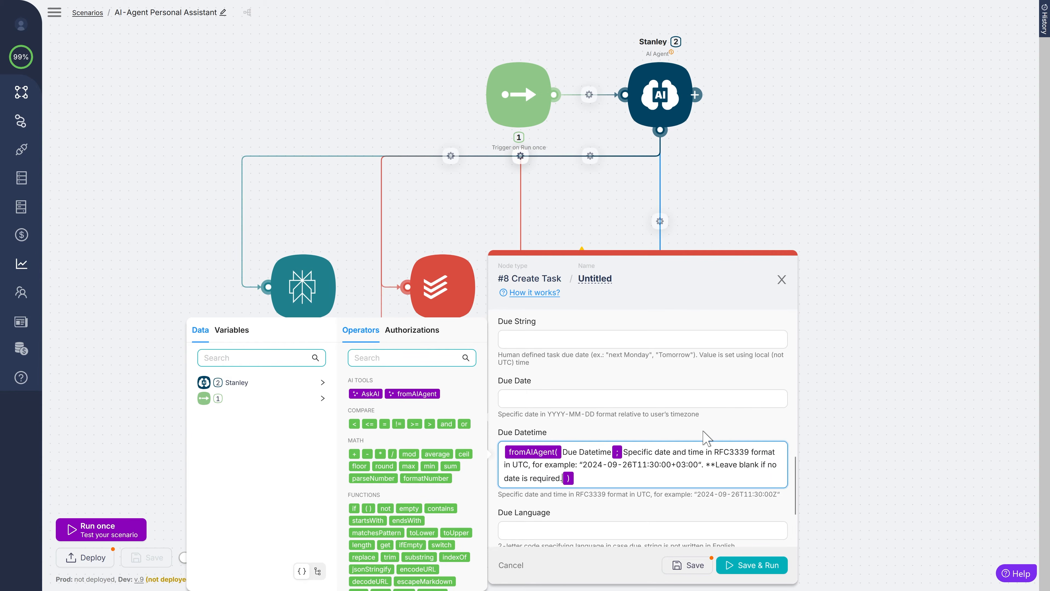
scroll(575, 435, down, 3)
click(688, 565)
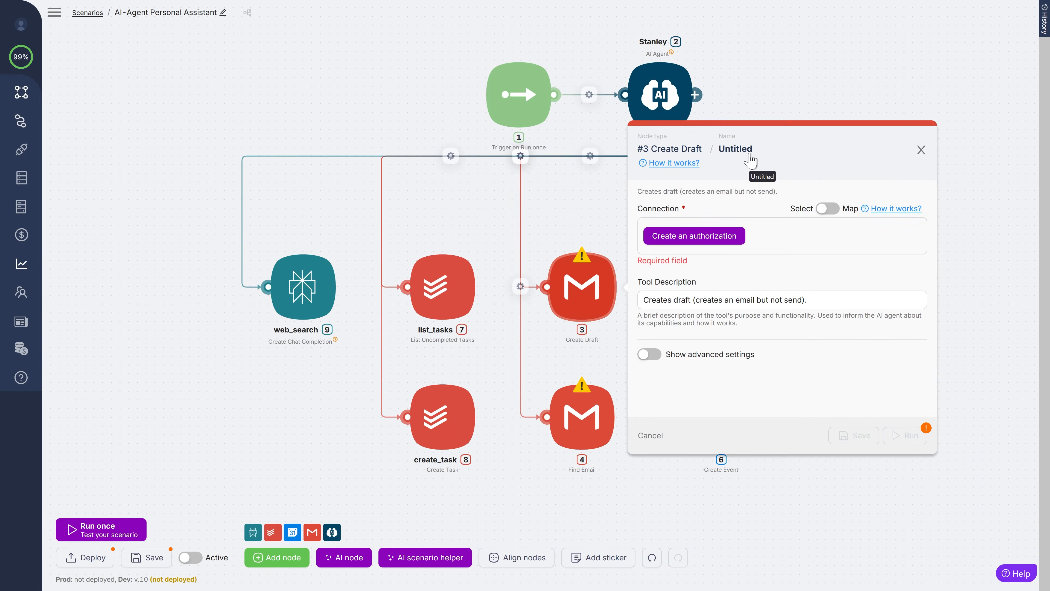
- Rename the Create Draft node to create_email_draft and trim its email body instruction
click(740, 149)
text(create_email_draft)
key(Return)
scroll(801, 298, down, 3)
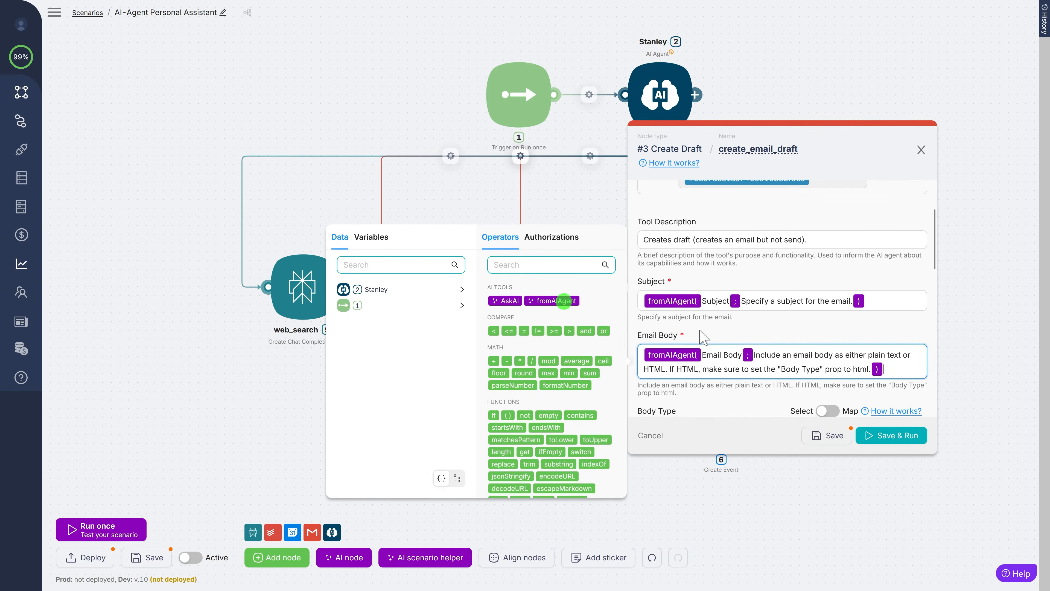
drag(835, 299, 867, 303)
text(in)
key(BackSpace)
scroll(727, 357, down, 3)
- Let the AI agent supply the draft's recipients, enter the sender's display name, and save
click(727, 300)
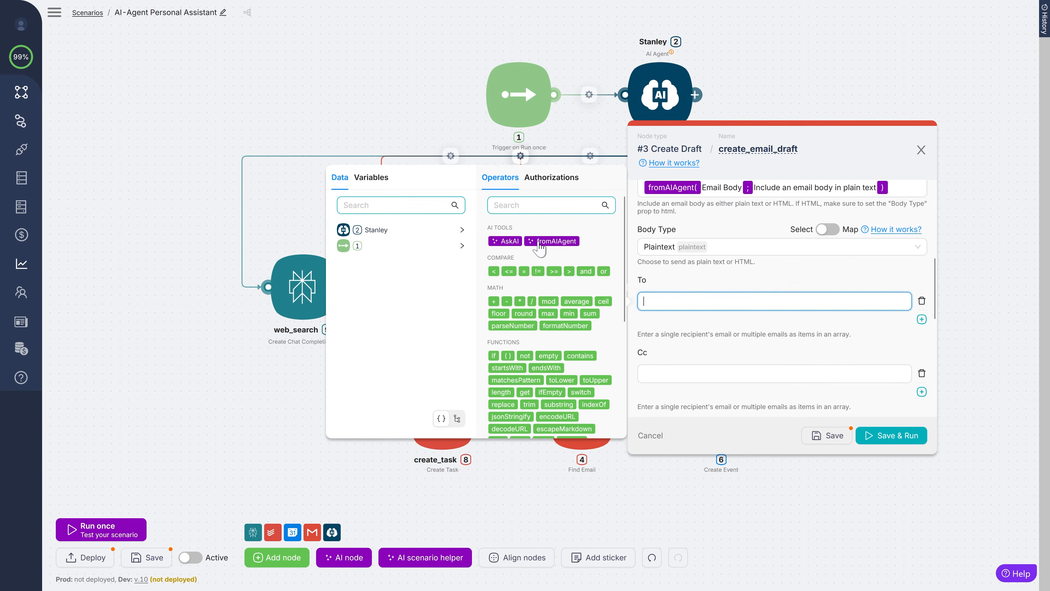
click(537, 242)
scroll(731, 330, down, 7)
click(736, 200)
text(Max)
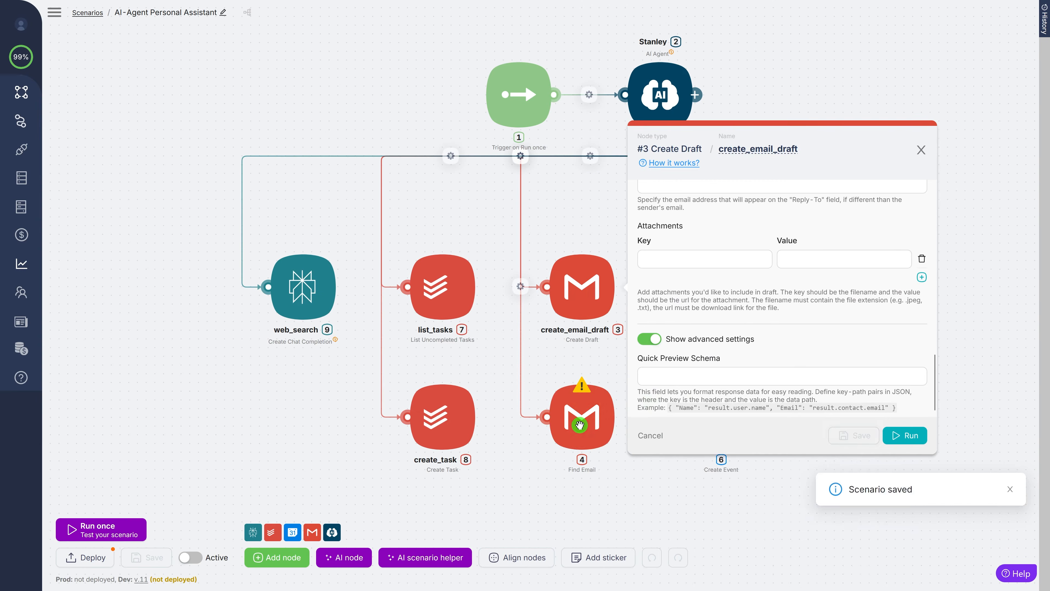
click(582, 418)
- Rename the Find Email node to list_email_unreads and begin its unread label filter
click(748, 277)
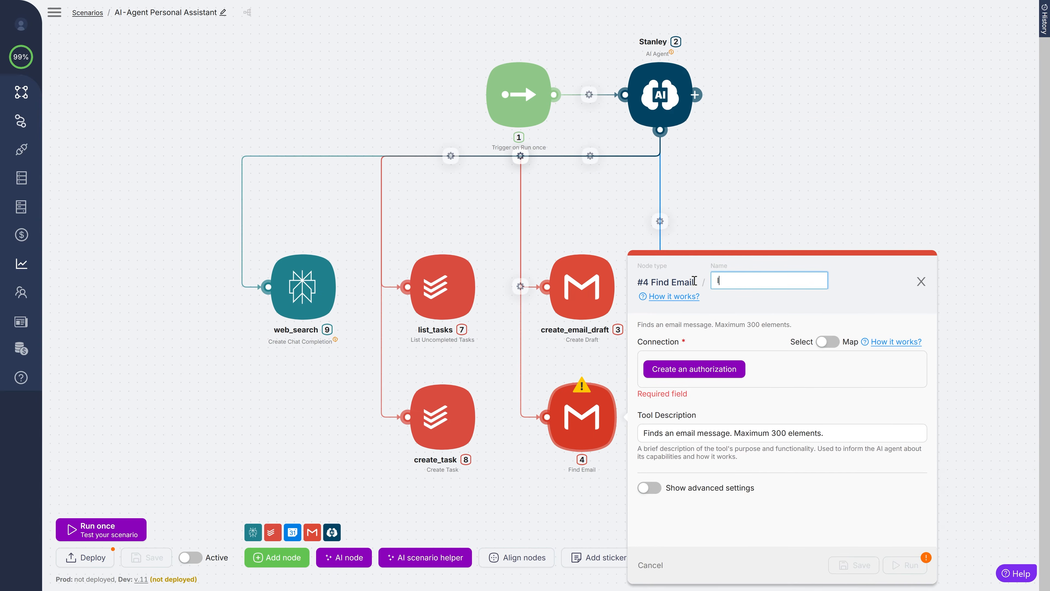
text(list_email_unreads)
key(Return)
scroll(818, 387, down, 3)
click(830, 369)
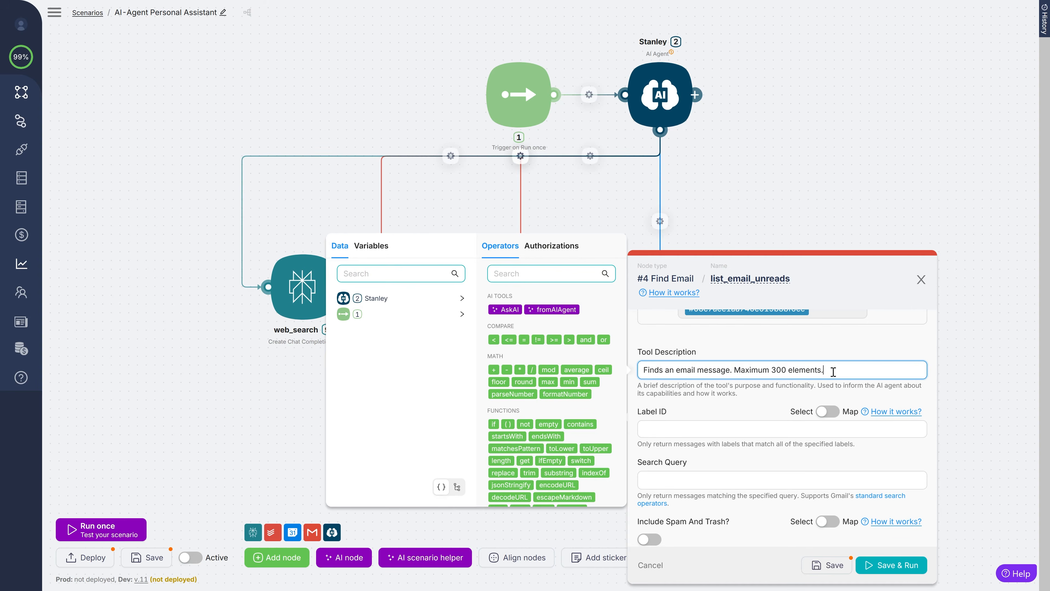
click(703, 429)
- Save the UNREAD label filter, then set up create_calendar_event, described 'Creates a calendar event', on My Calendar
text(unread)
click(826, 565)
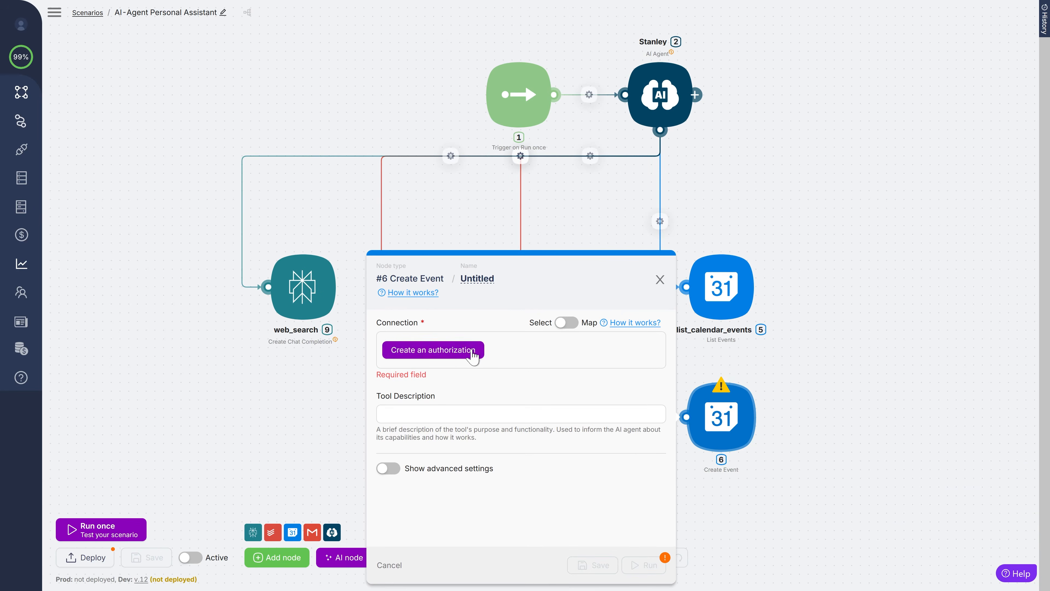
click(480, 281)
text(create_calendar_event)
click(401, 437)
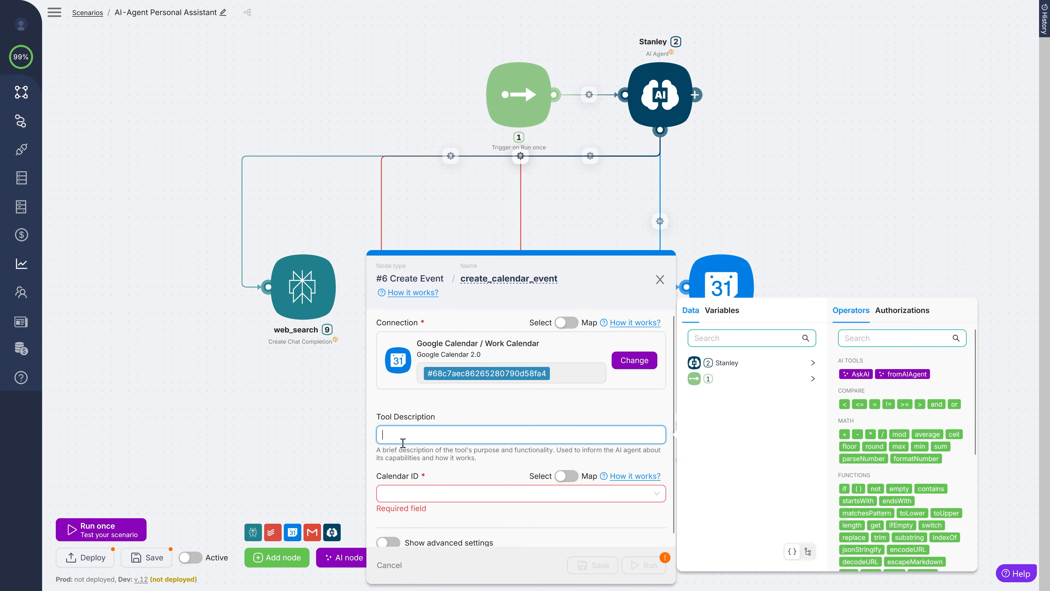
text(Creates a calendar event)
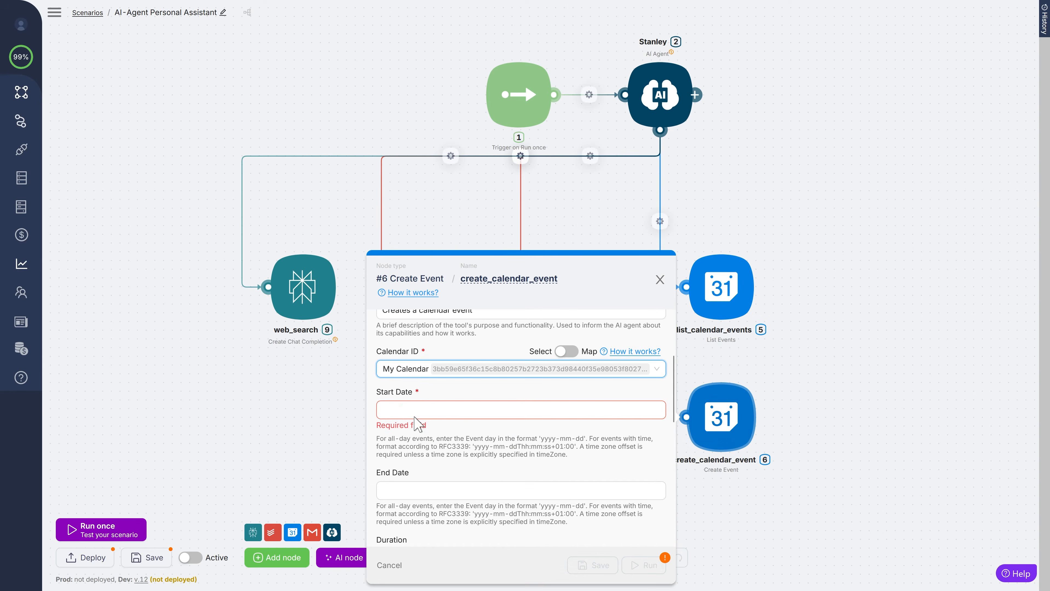
click(413, 407)
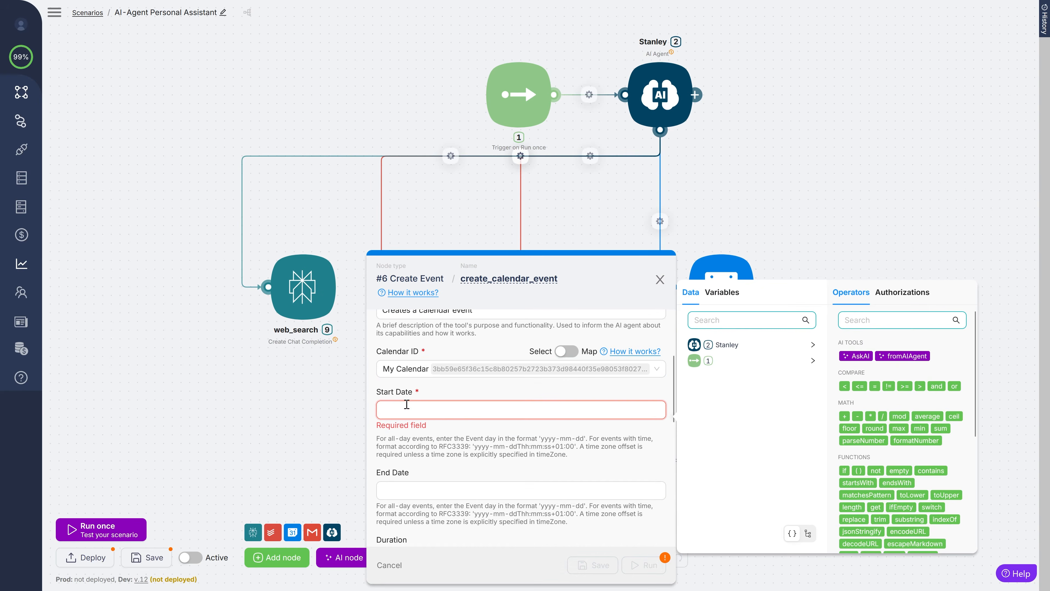
- Let the AI agent supply the event's start and end dates with a +03:00 offset
click(903, 369)
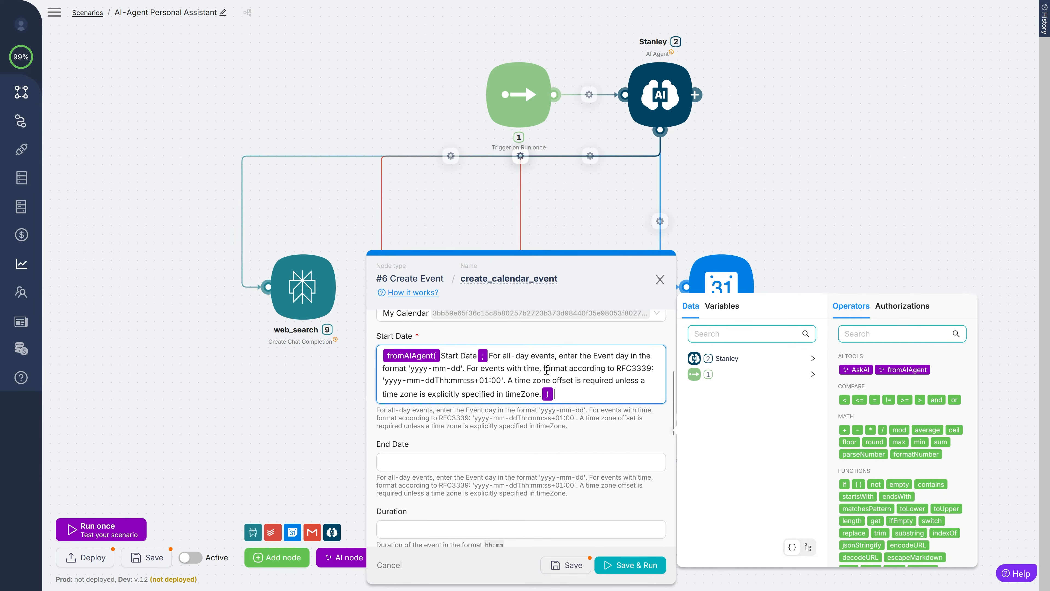
key(BackSpace)
drag(545, 368, 498, 391)
click(444, 368)
text(3)
key(BackSpace)
scroll(476, 388, down, 1)
click(423, 385)
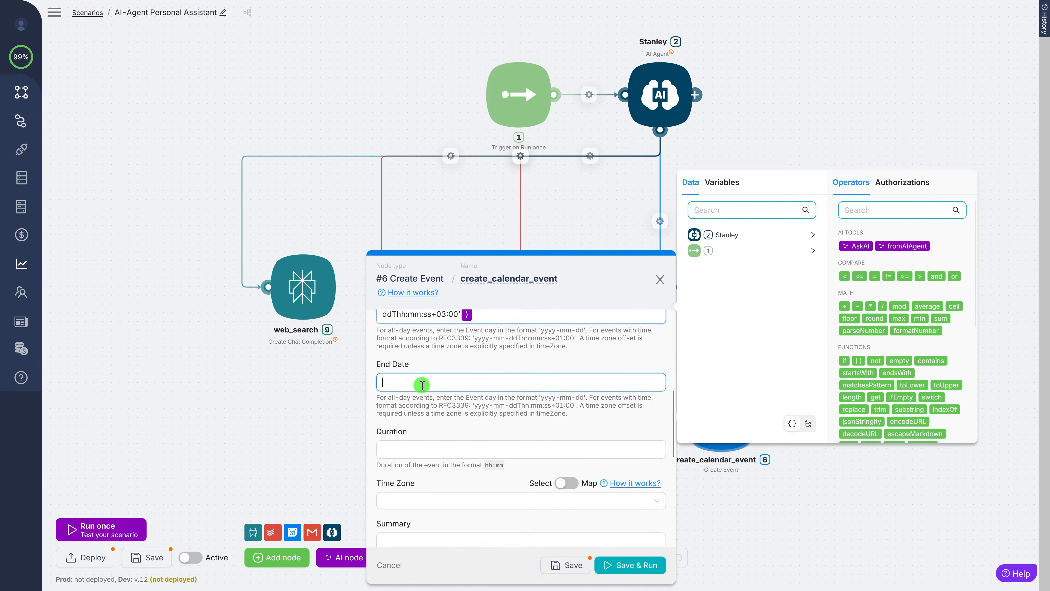
click(902, 343)
scroll(475, 373, up, 2)
scroll(414, 411, down, 2)
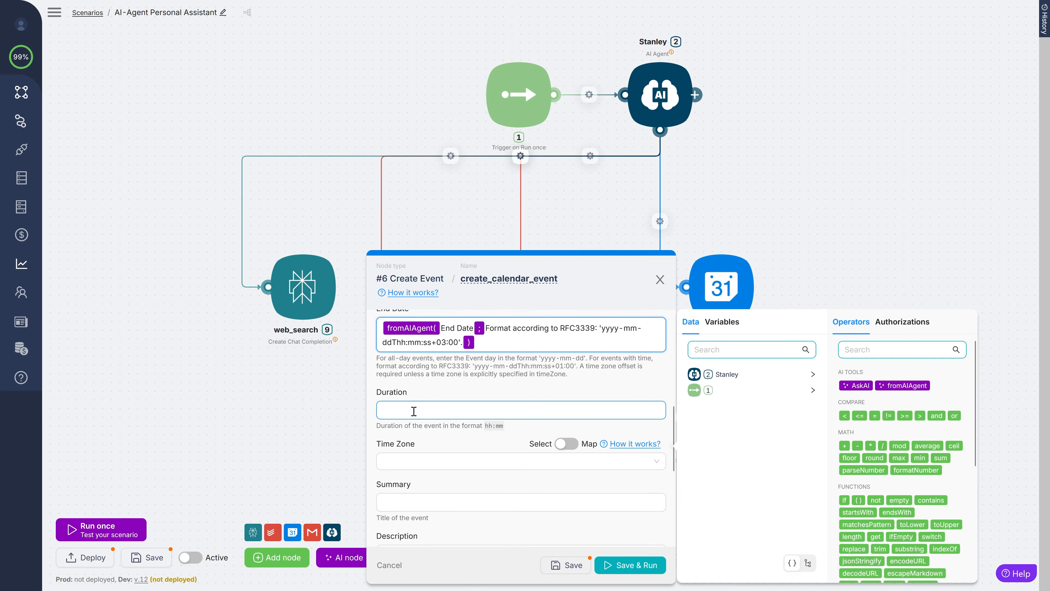
scroll(414, 411, down, 1)
- Have the AI agent supply the event Title and description, then save the calendar tool
click(418, 445)
click(903, 384)
scroll(497, 469, down, 1)
drag(473, 393, 440, 392)
text(Title)
click(446, 445)
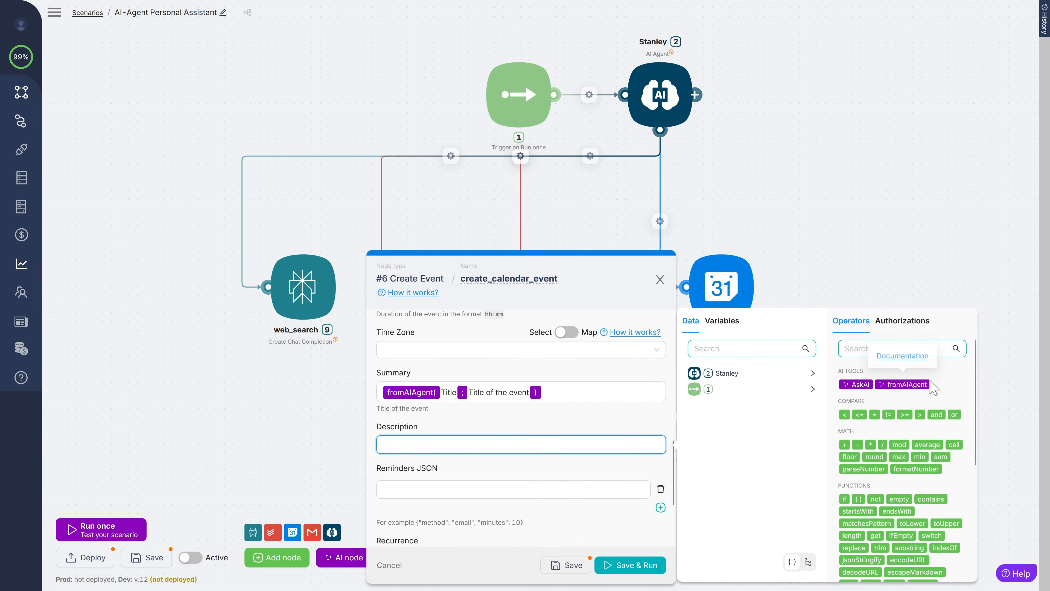
click(903, 385)
click(566, 565)
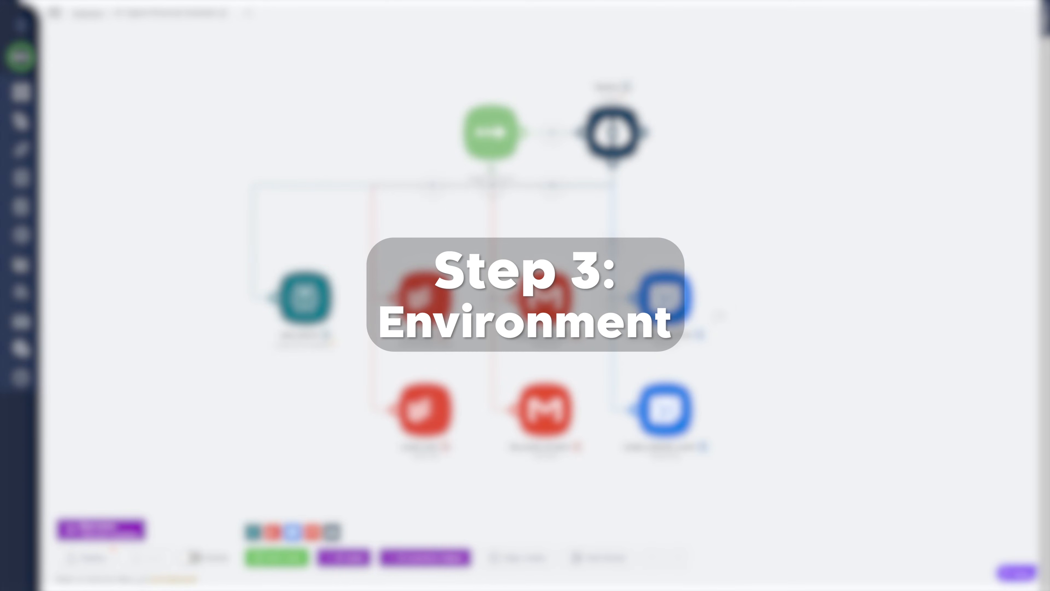
drag(743, 282, 743, 310)
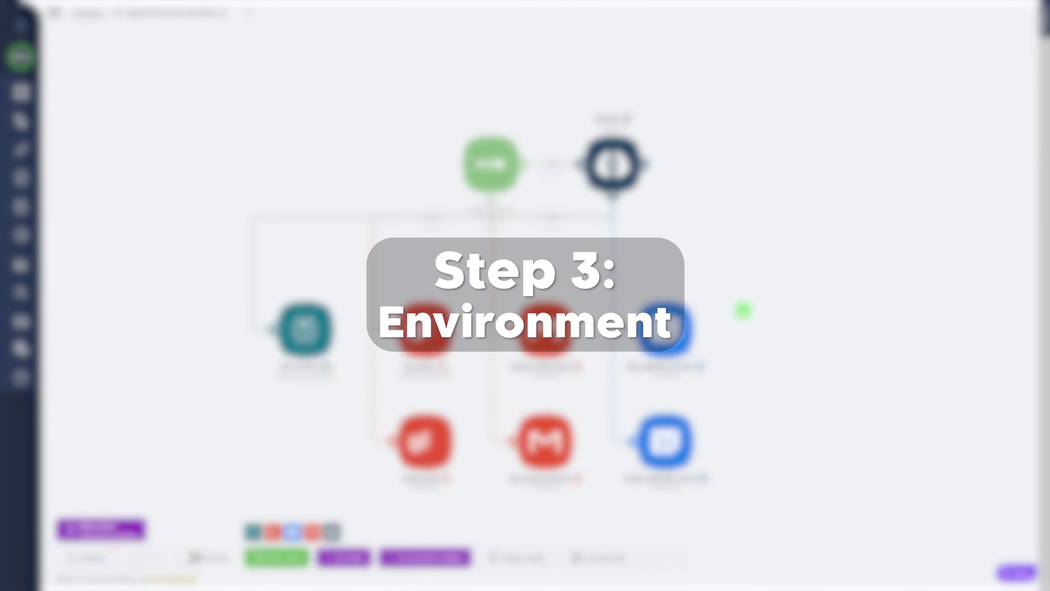
drag(398, 162, 392, 176)
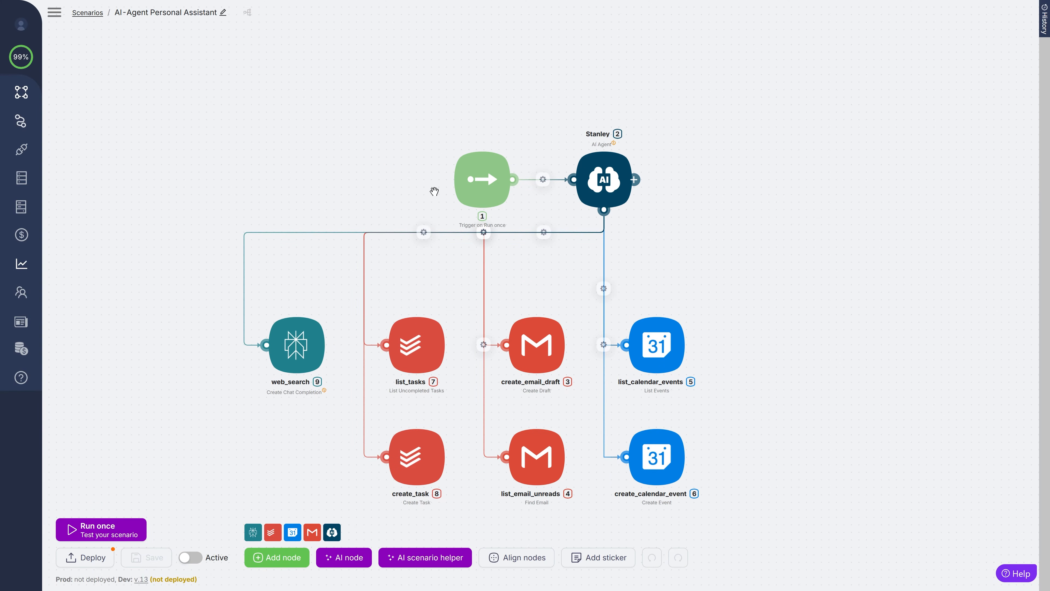
- Add a Trigger on Mailhook node and place it above the Run once trigger
drag(475, 189, 462, 159)
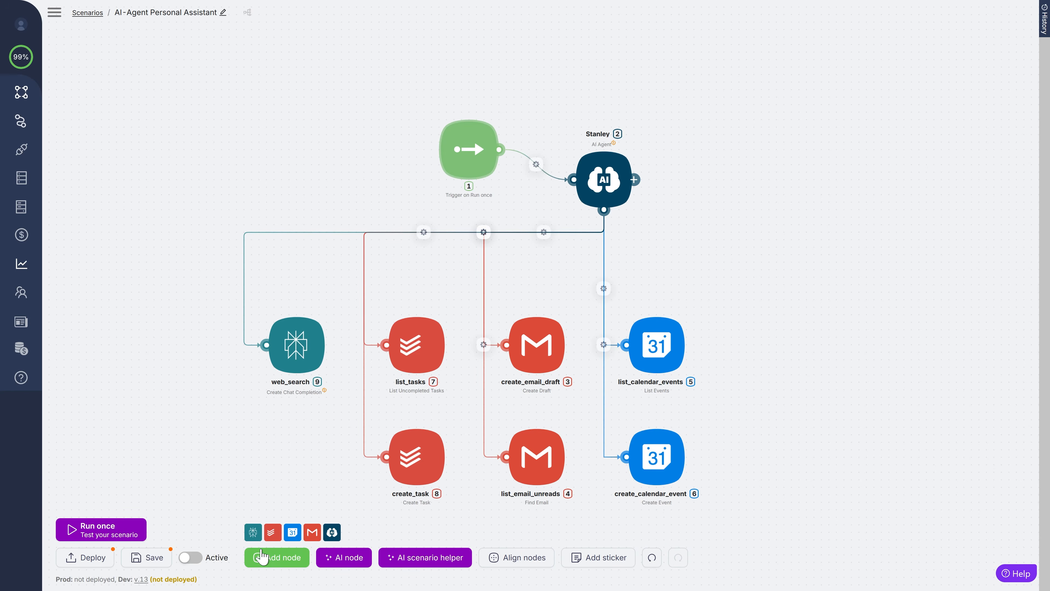
click(265, 557)
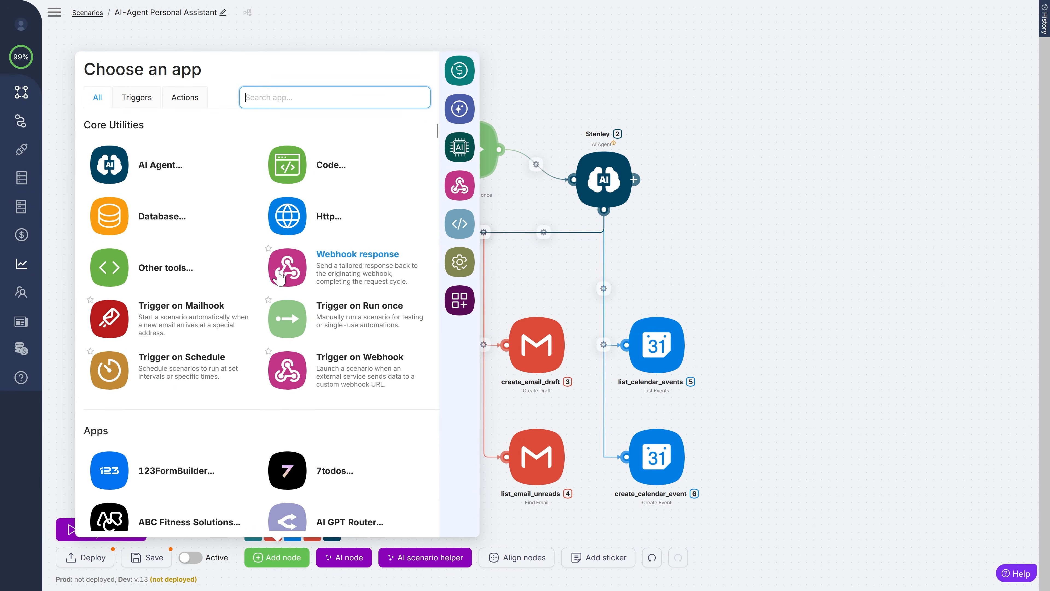
click(117, 319)
drag(509, 120, 463, 67)
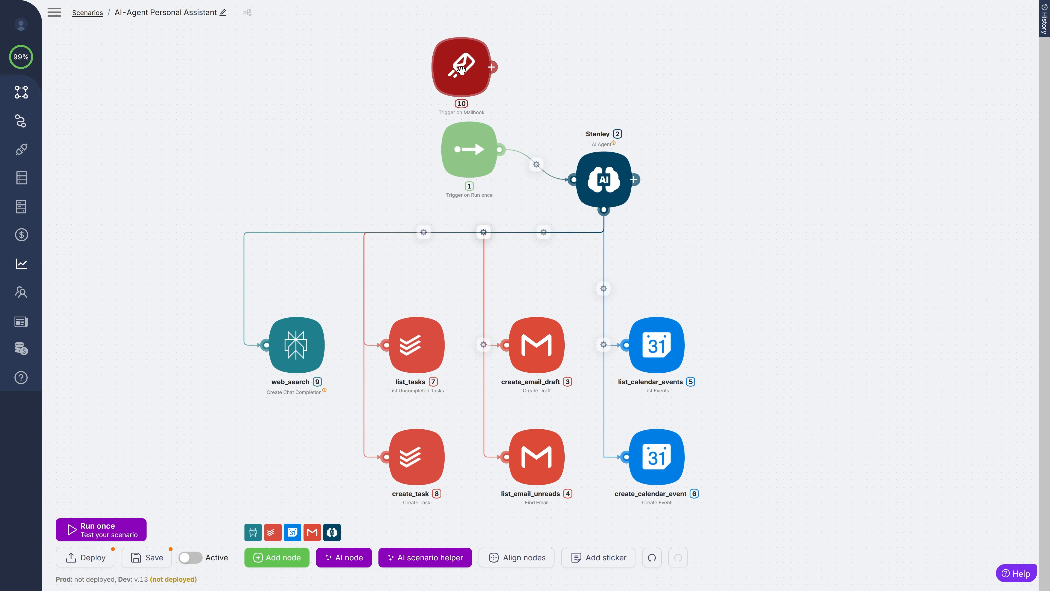
- Add the Telegram New Updates (Instant) trigger and place it left of the other nodes
click(285, 557)
text(teleg)
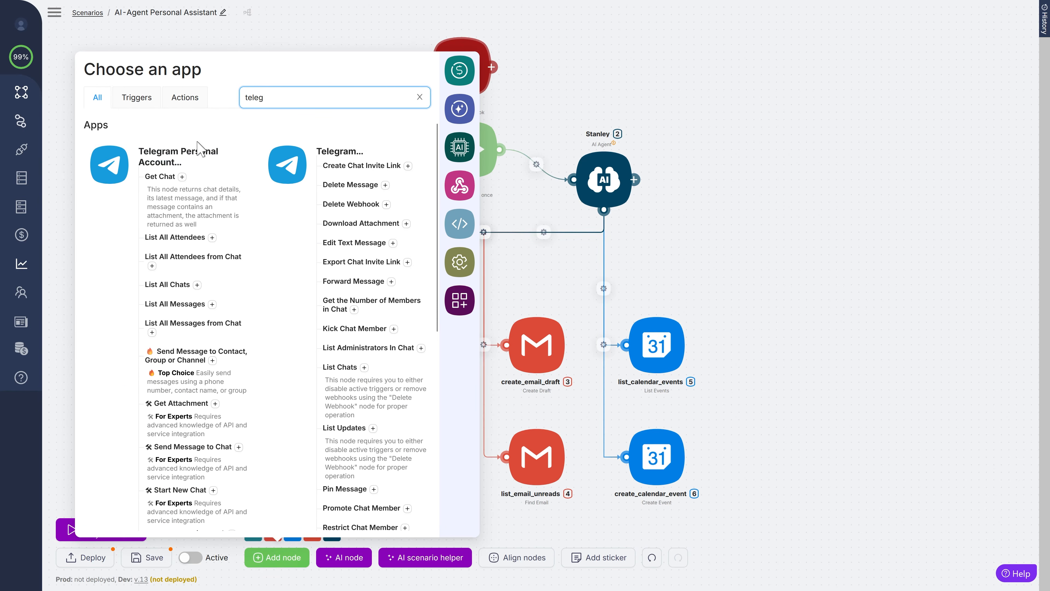
click(294, 153)
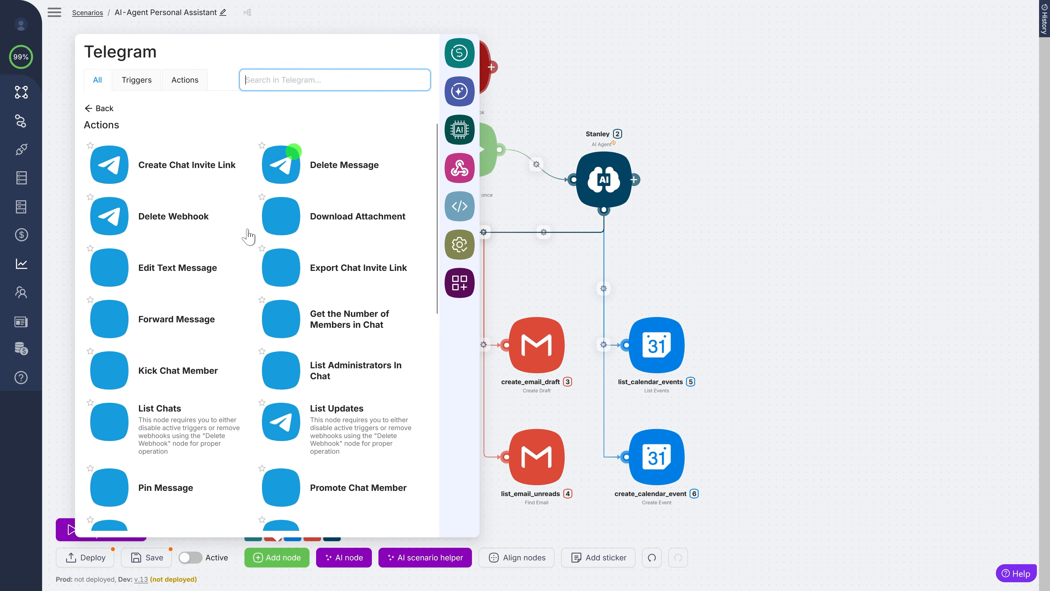
scroll(246, 237, down, 10)
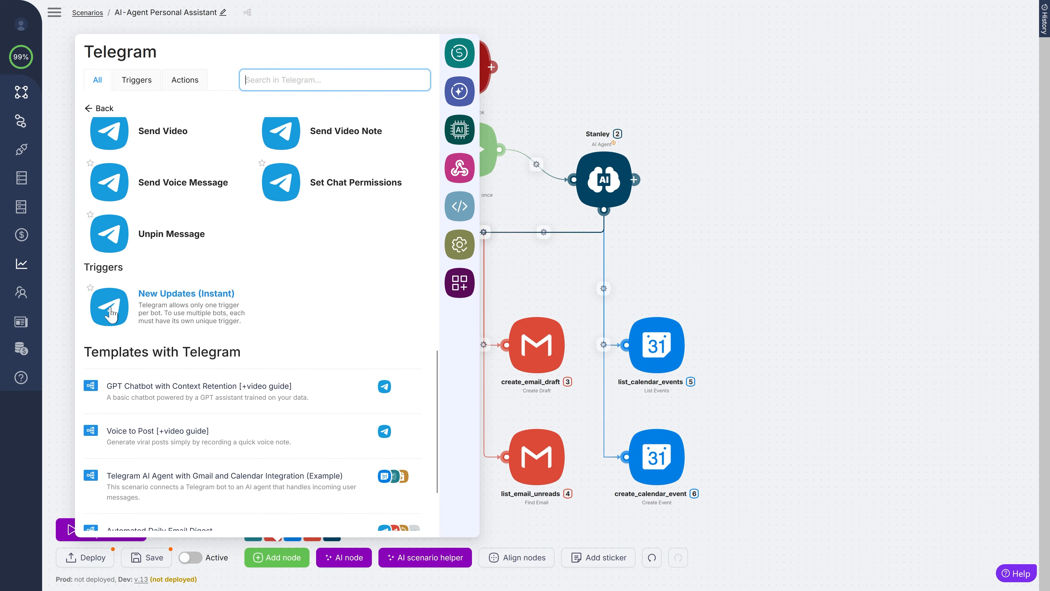
click(156, 285)
drag(534, 252, 351, 173)
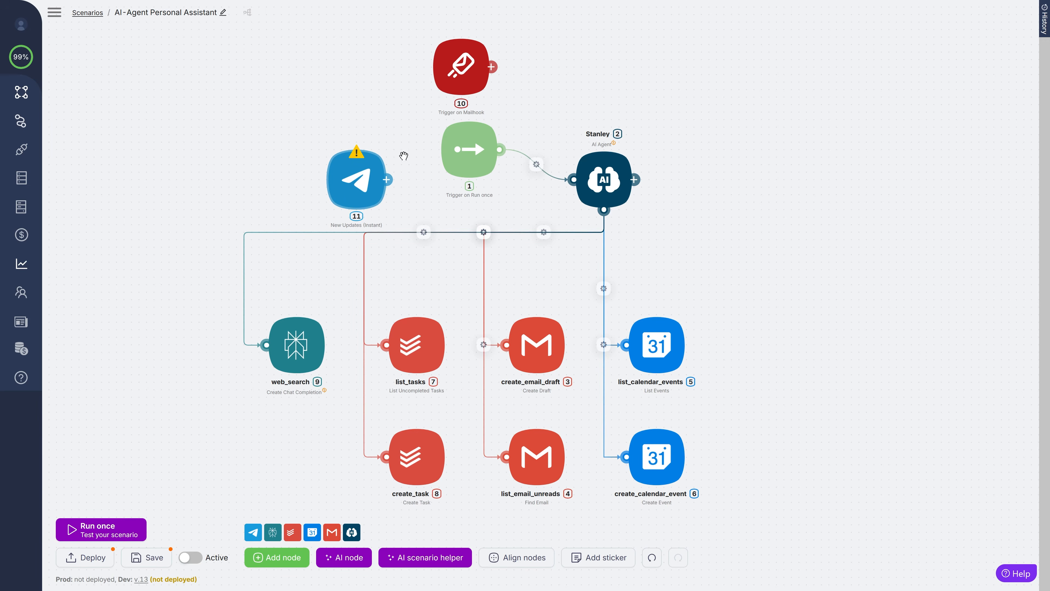
click(475, 150)
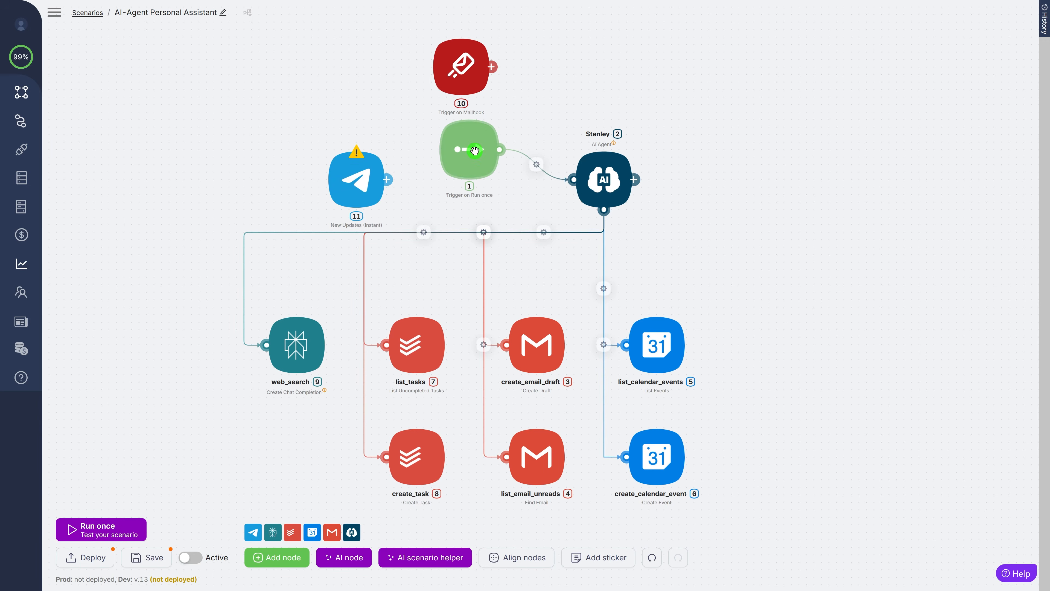
key(Delete)
click(462, 79)
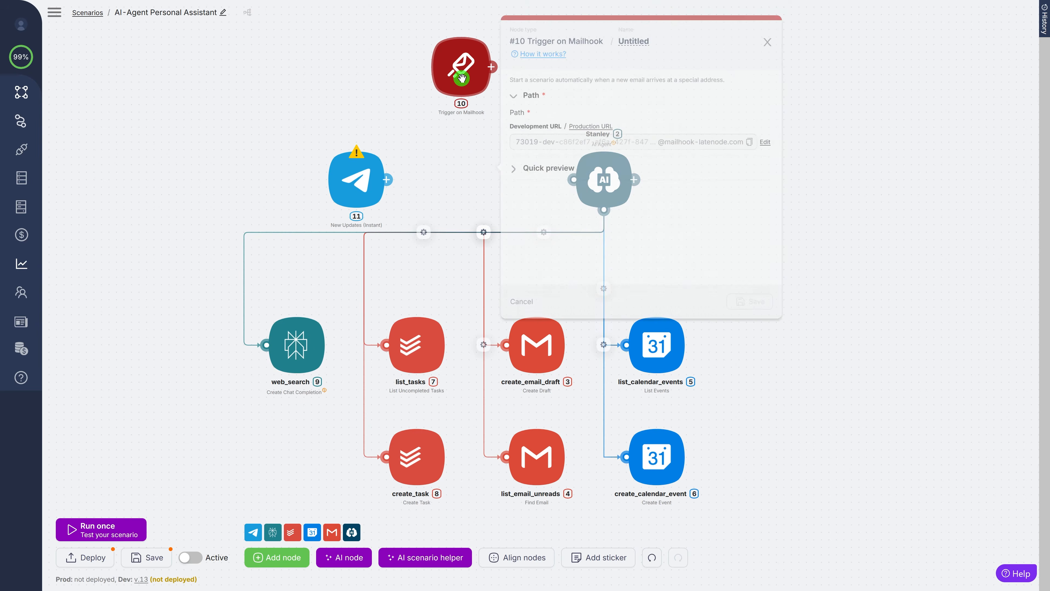
key(Delete)
drag(351, 180, 436, 174)
drag(431, 172, 572, 179)
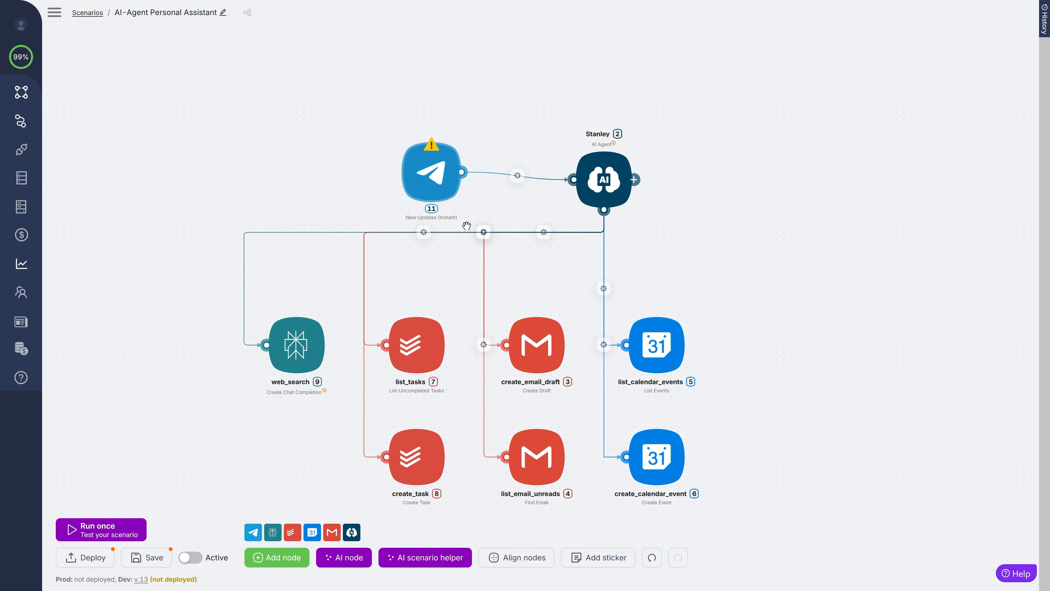
text(@botfather)
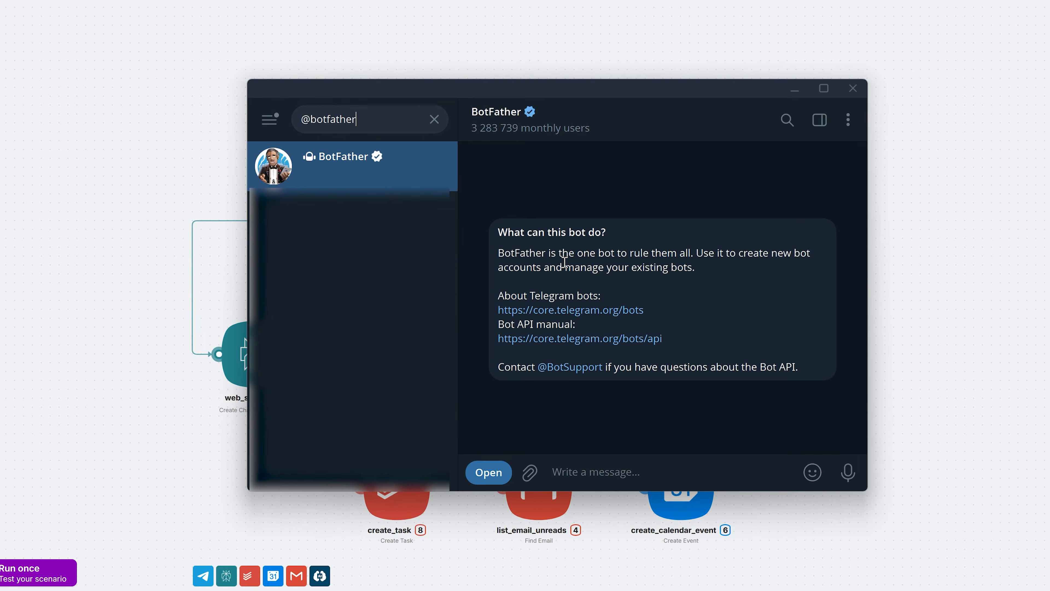
- Open BotFather's mini app, start a new bot, and set its avatar picture
click(410, 180)
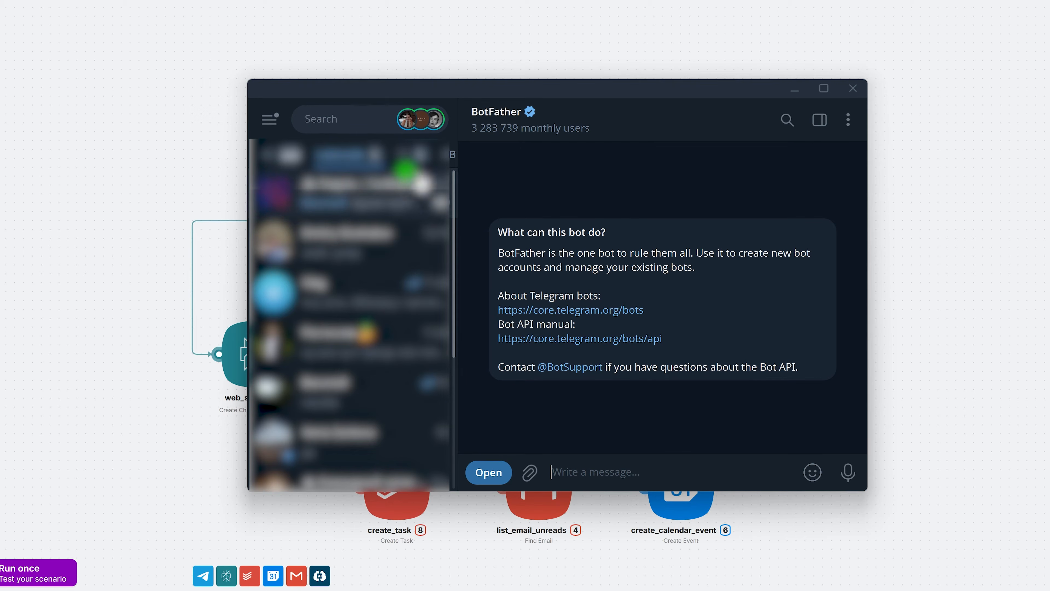
click(490, 472)
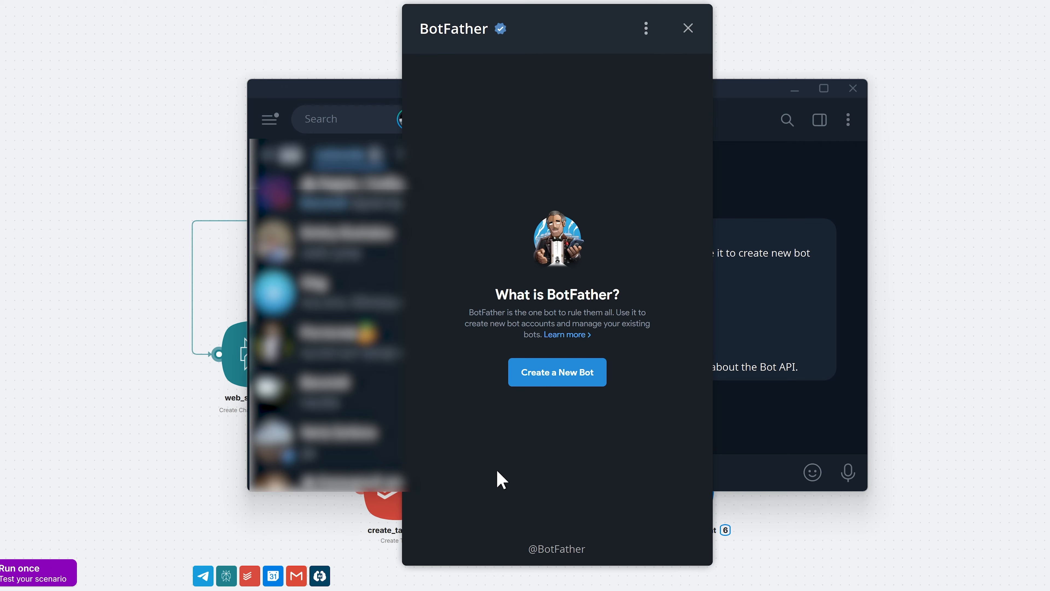
click(552, 374)
click(793, 88)
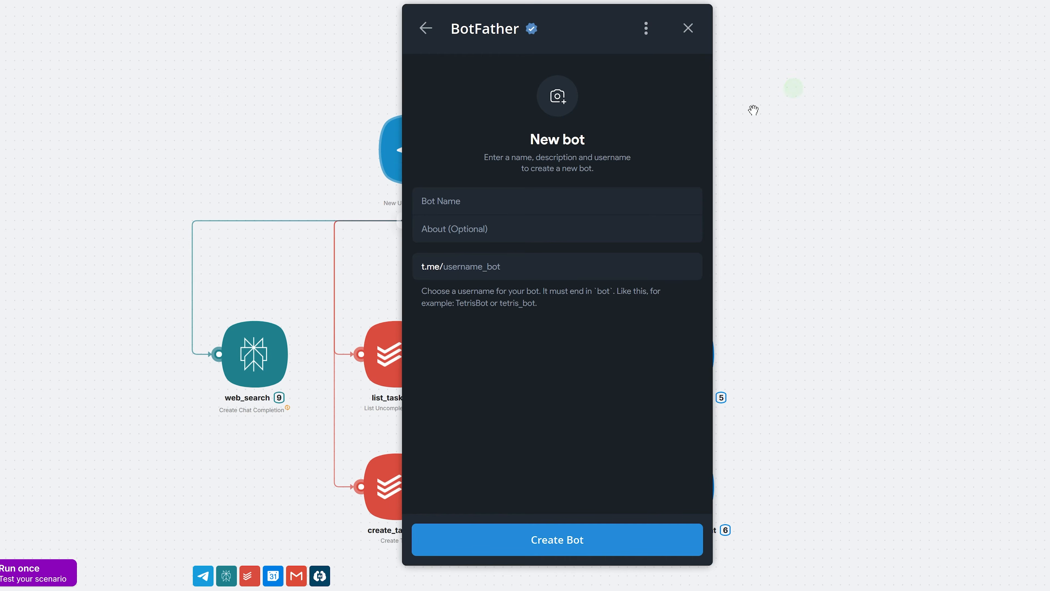
click(573, 98)
- Name the bot Stanley with username stanley_assistant_LN_bot, create it, and copy its API token
click(541, 202)
text(Stanley)
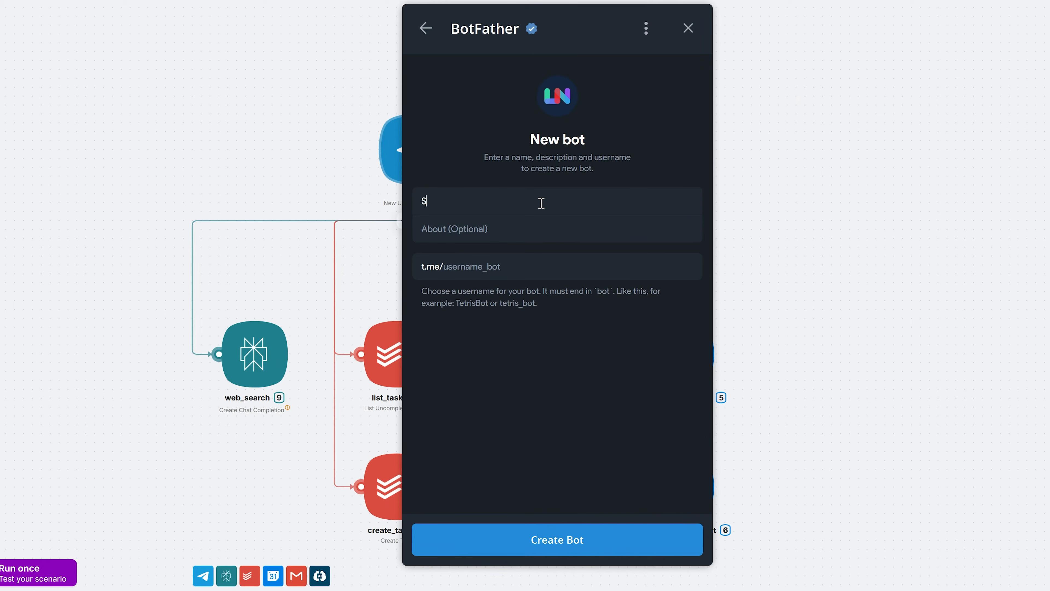
key(Tab)
key(Tab)
text(stanley_asis)
key(BackSpace)
key(BackSpace)
text(sistant_LN_b)
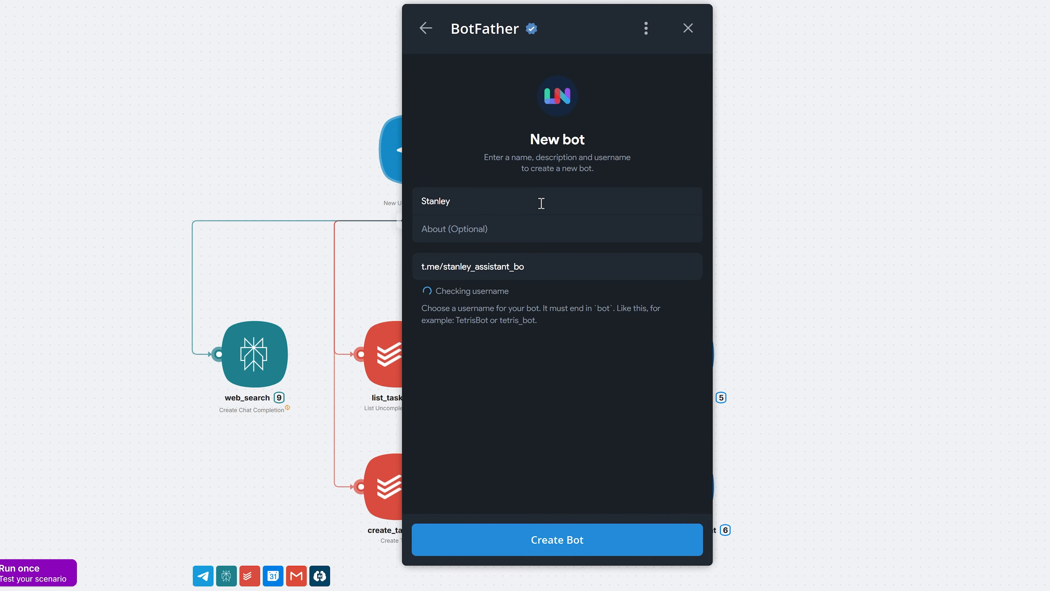
text(ot)
click(531, 550)
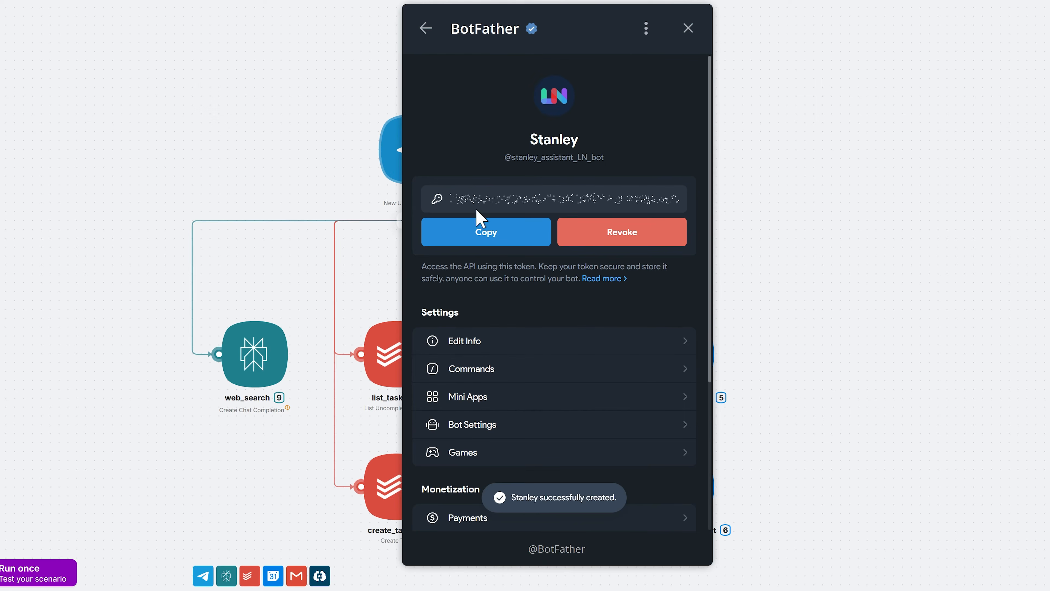
click(486, 234)
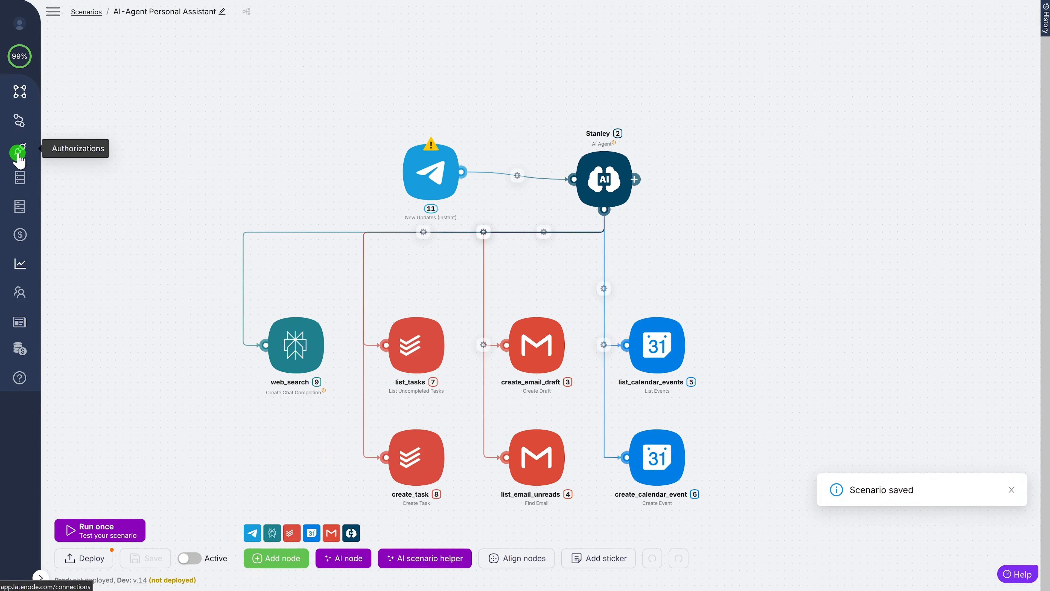
- Create a Telegram bot authorization using the pasted bot API token
click(19, 154)
click(953, 83)
text(teleg)
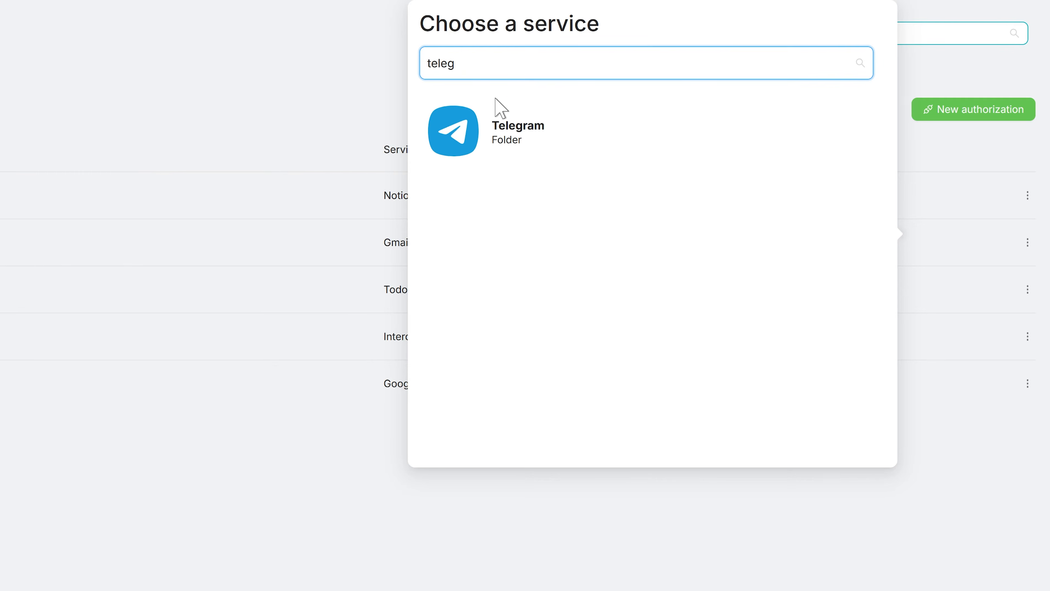
click(487, 126)
click(680, 173)
click(520, 155)
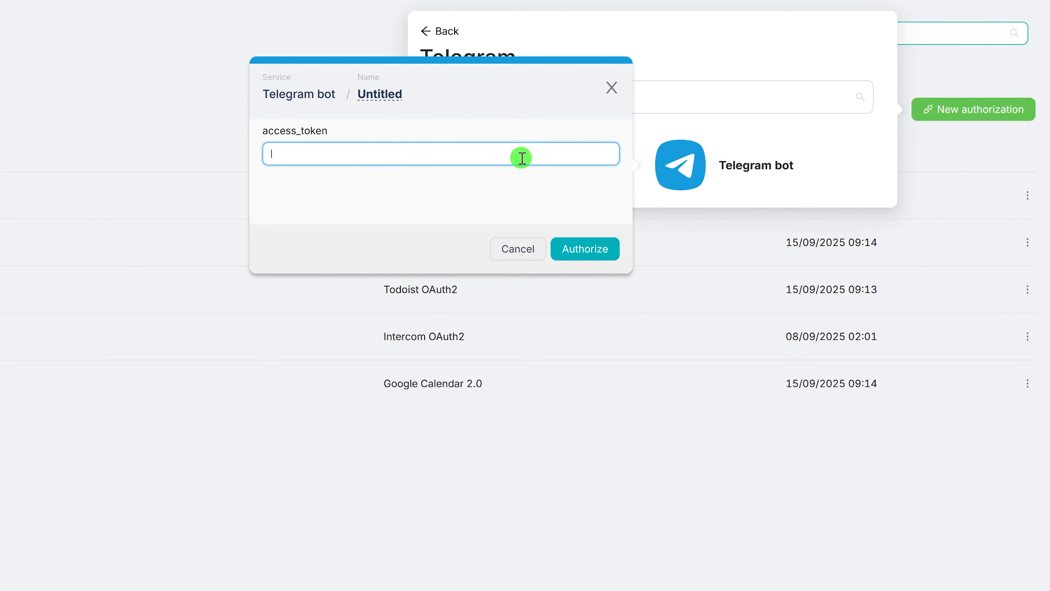
key(ctrl+v)
click(573, 247)
- Rename the new untitled authorization to Stanley Bot
click(157, 227)
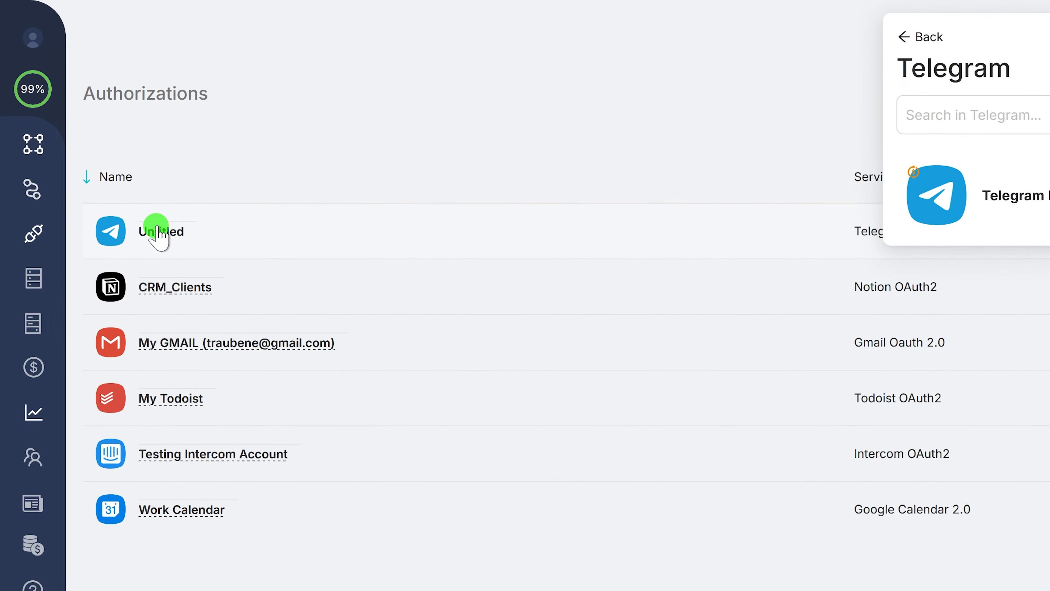
text(Stanley)
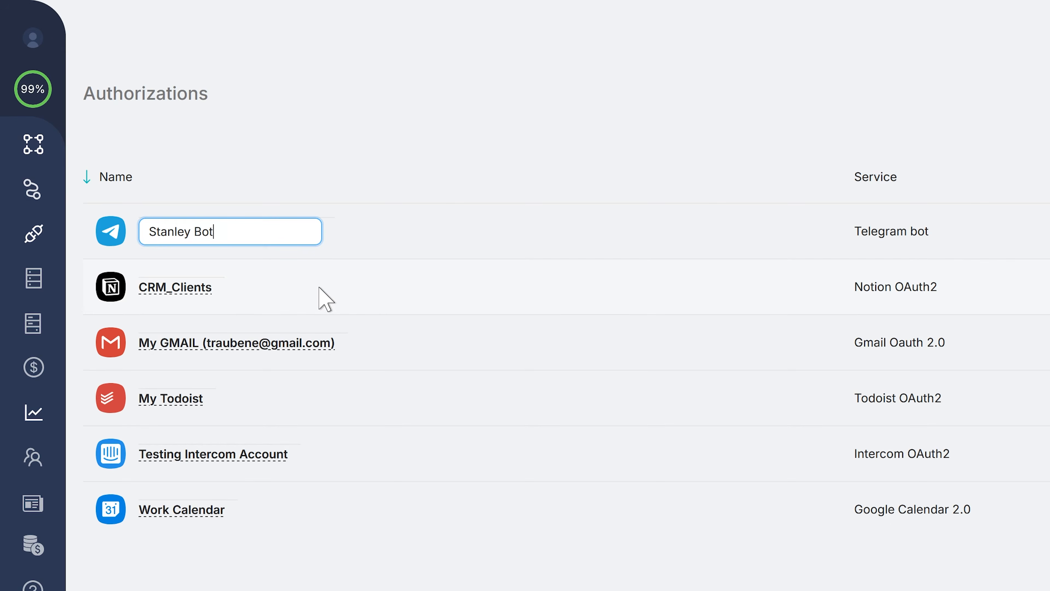
text(Bot)
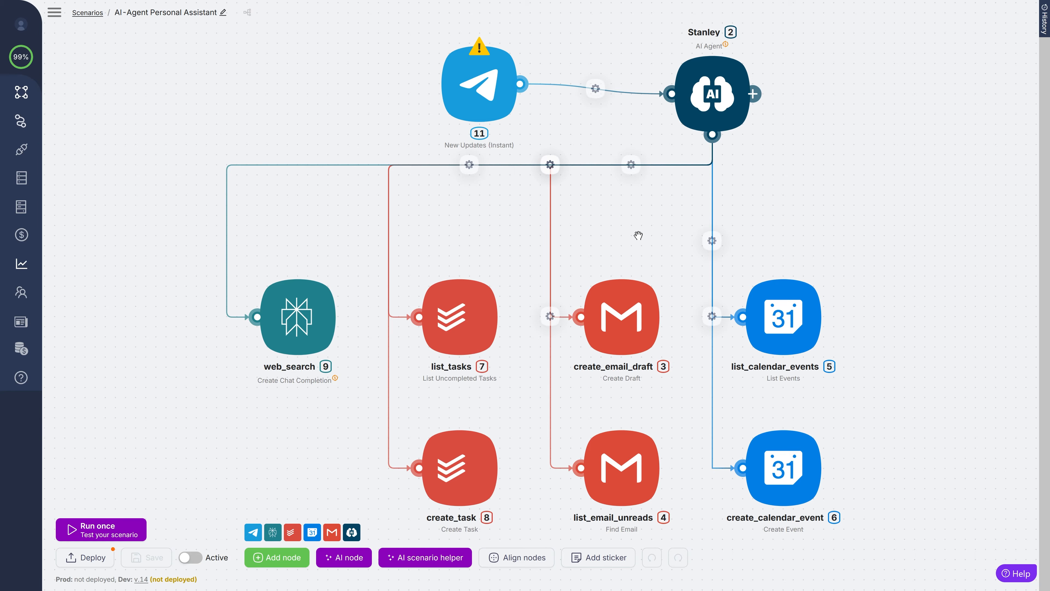
- Set the Telegram trigger to the Stanley Bot connection, allowing only 'message' updates, and save
click(486, 79)
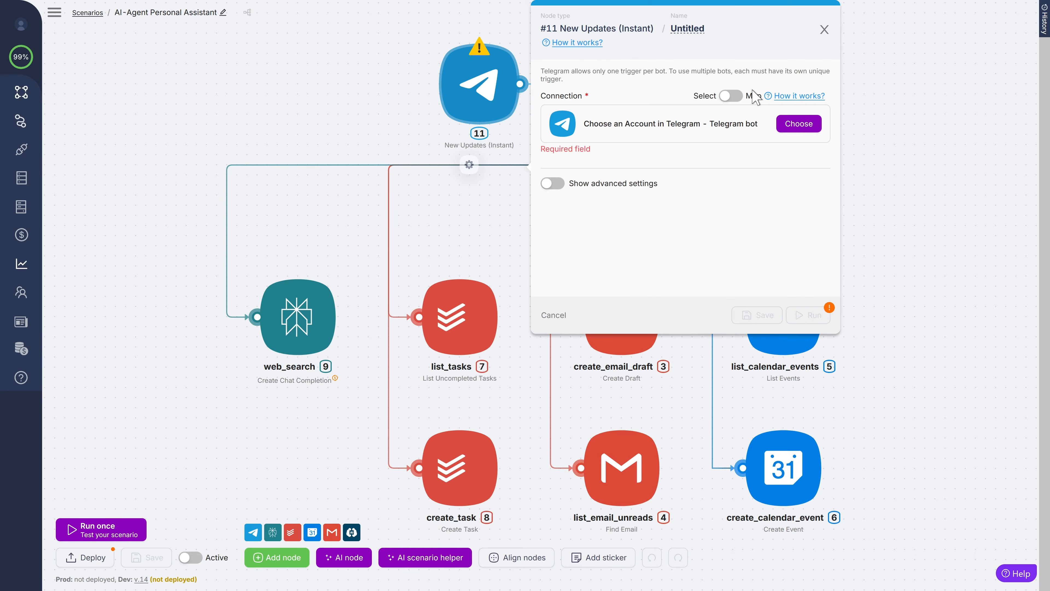
click(798, 126)
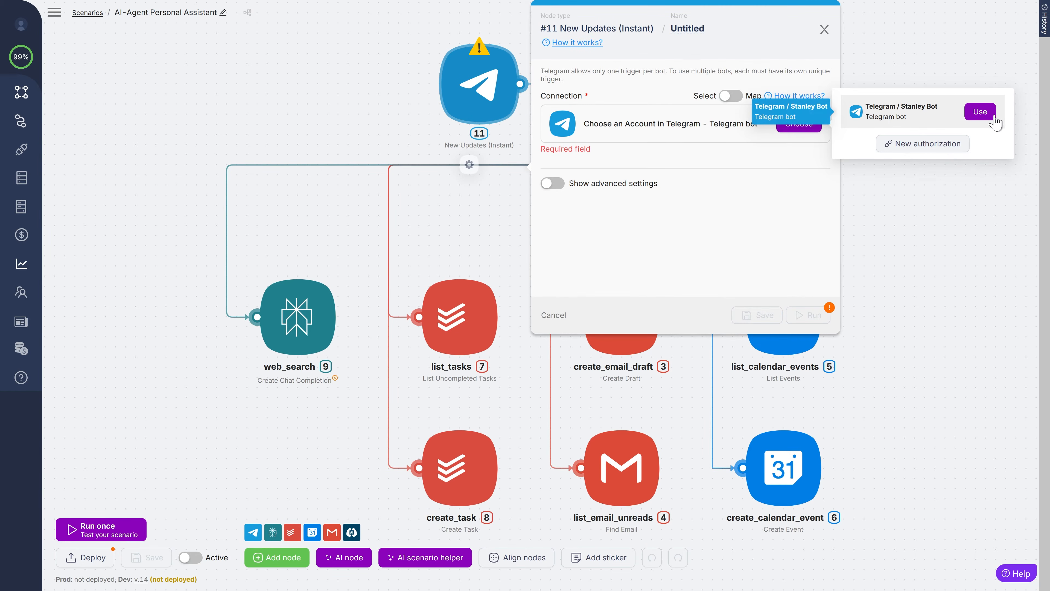
click(980, 111)
scroll(723, 212, down, 1)
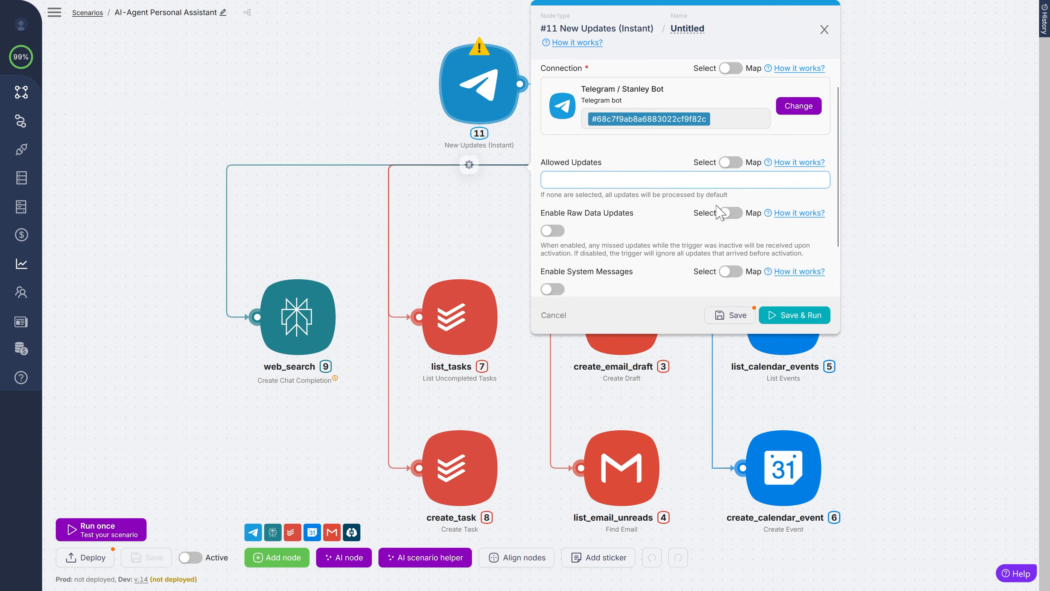
click(559, 179)
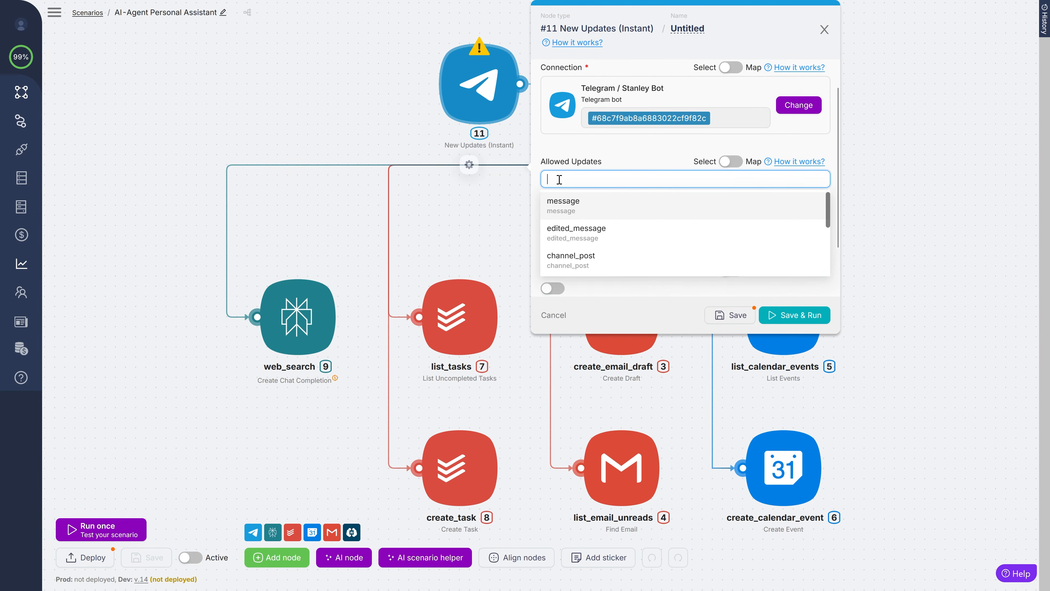
click(561, 206)
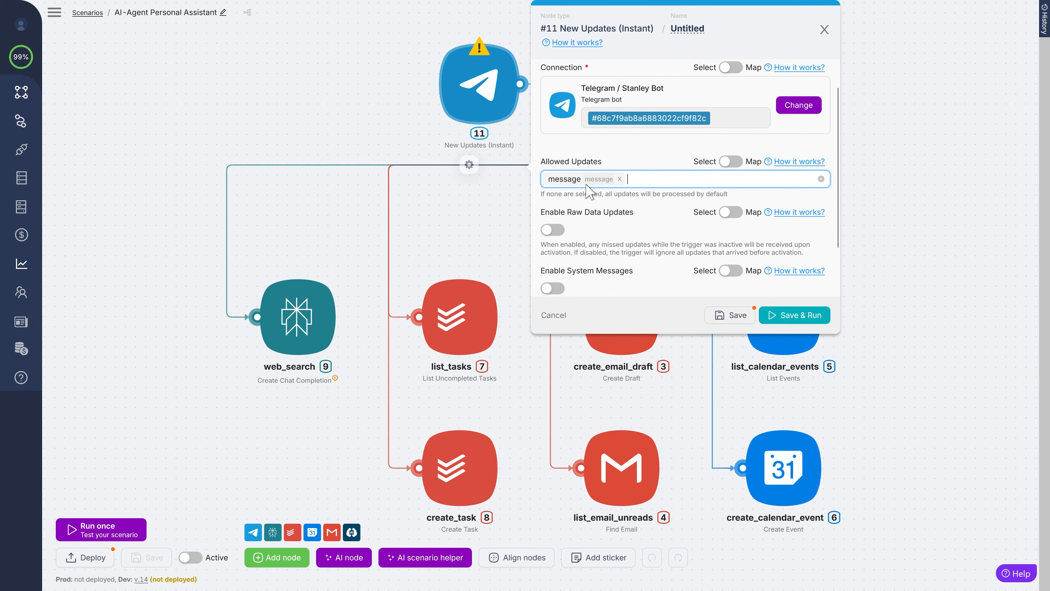
click(732, 315)
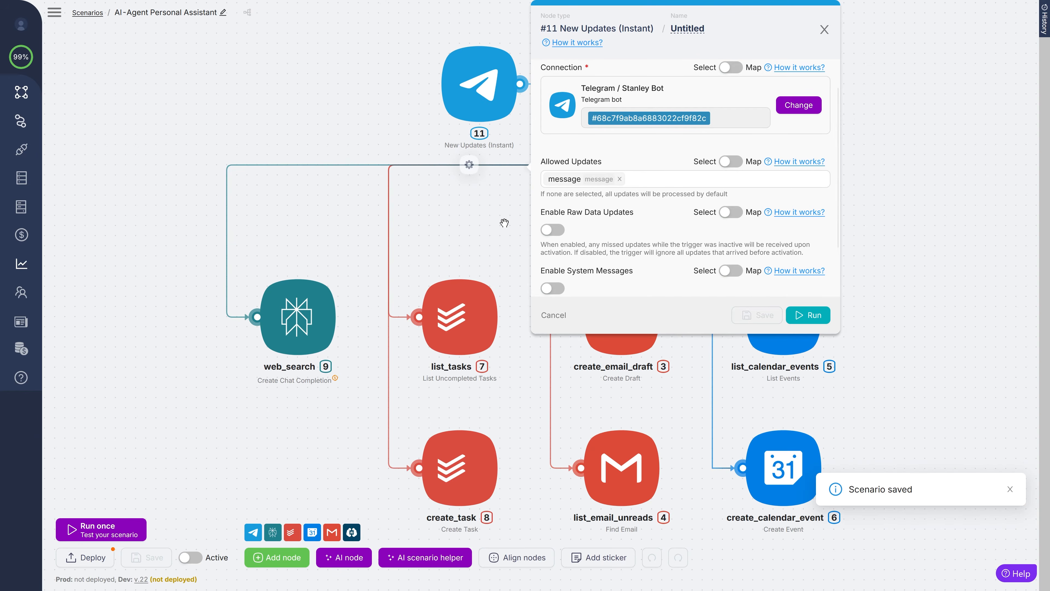
click(479, 215)
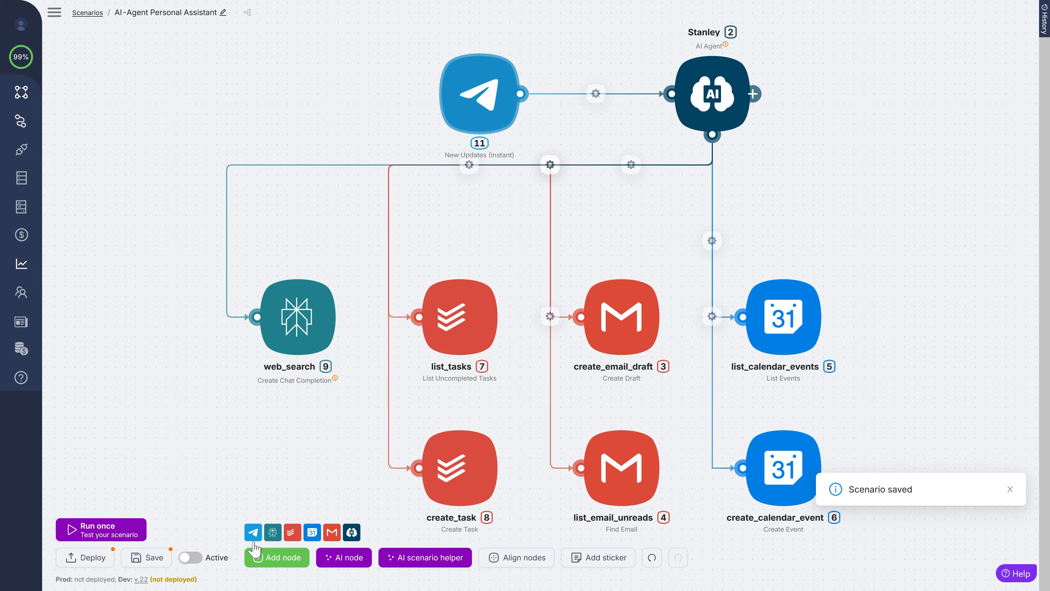
- Add a Telegram Send Text Message or Reply node to the right of Stanley
click(253, 533)
scroll(292, 395, down, 5)
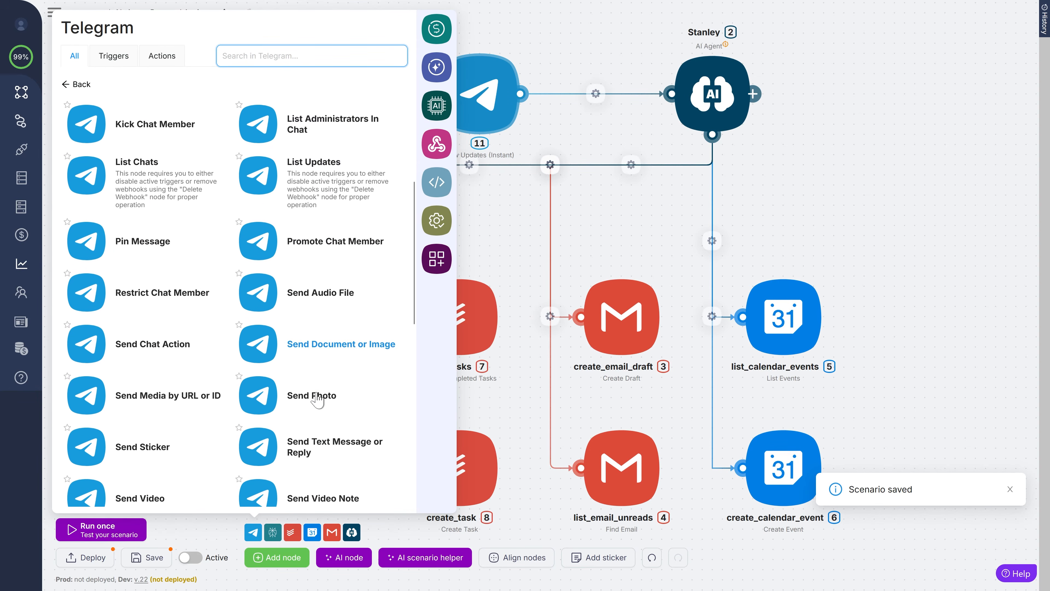
scroll(292, 395, down, 1)
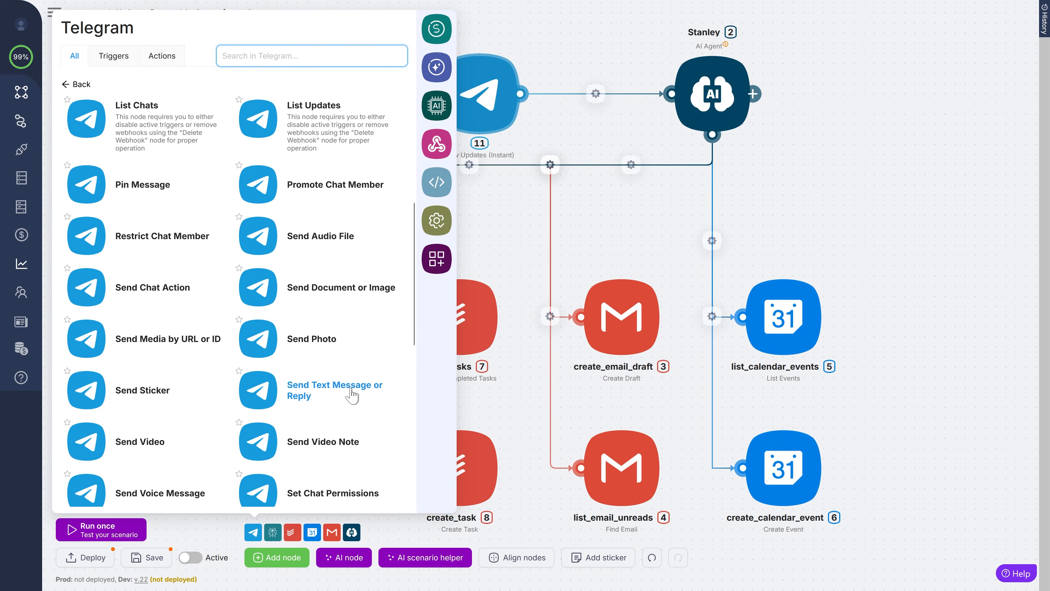
click(280, 399)
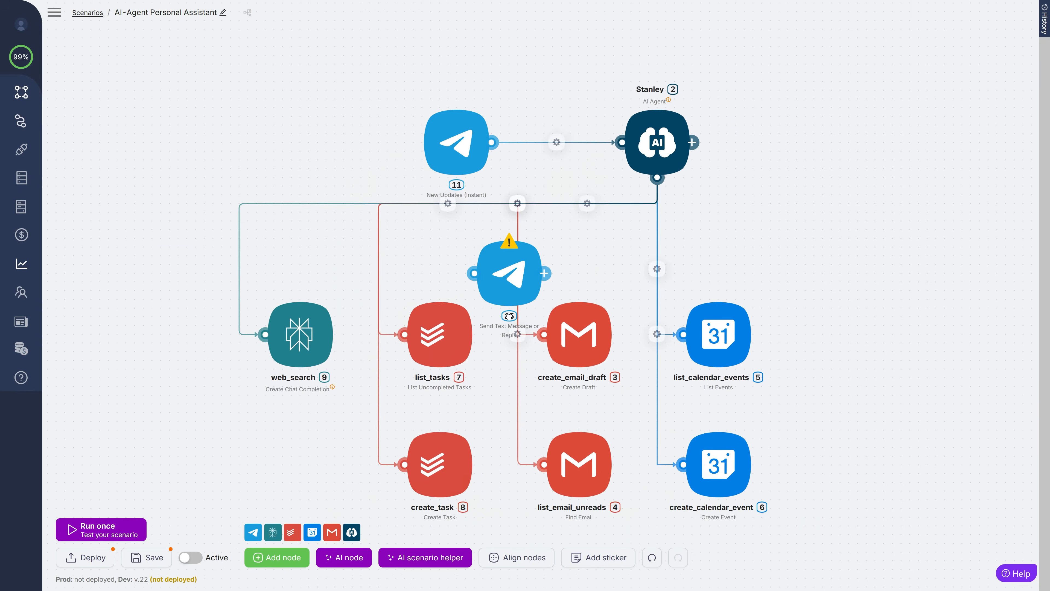
drag(413, 327, 691, 200)
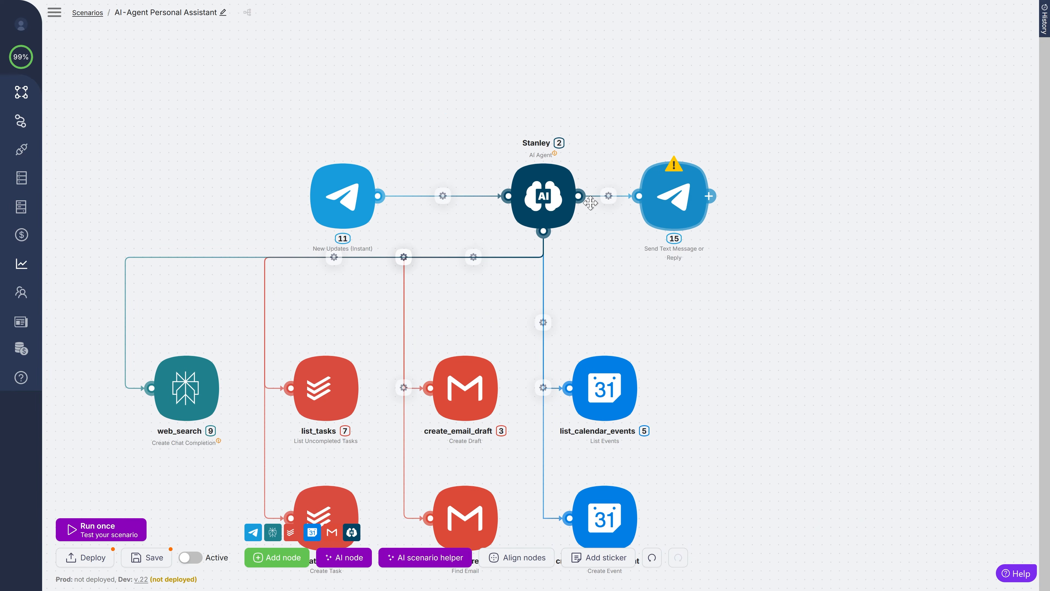
drag(230, 145, 275, 145)
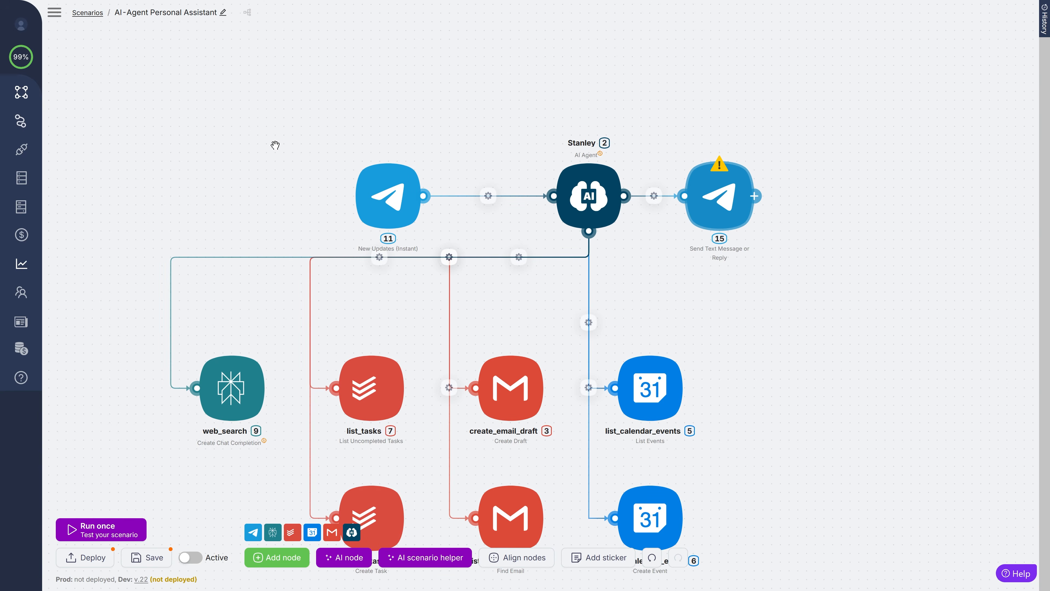
- Set the message node to Stanley Bot with Chat ID 1 and Text 1, and save
click(696, 196)
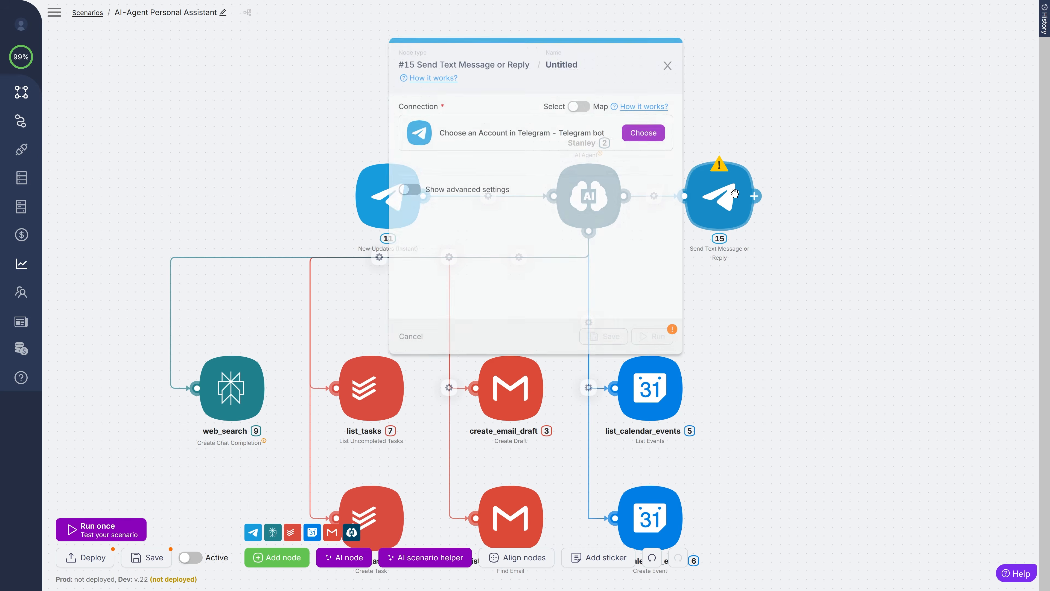
click(650, 129)
click(817, 118)
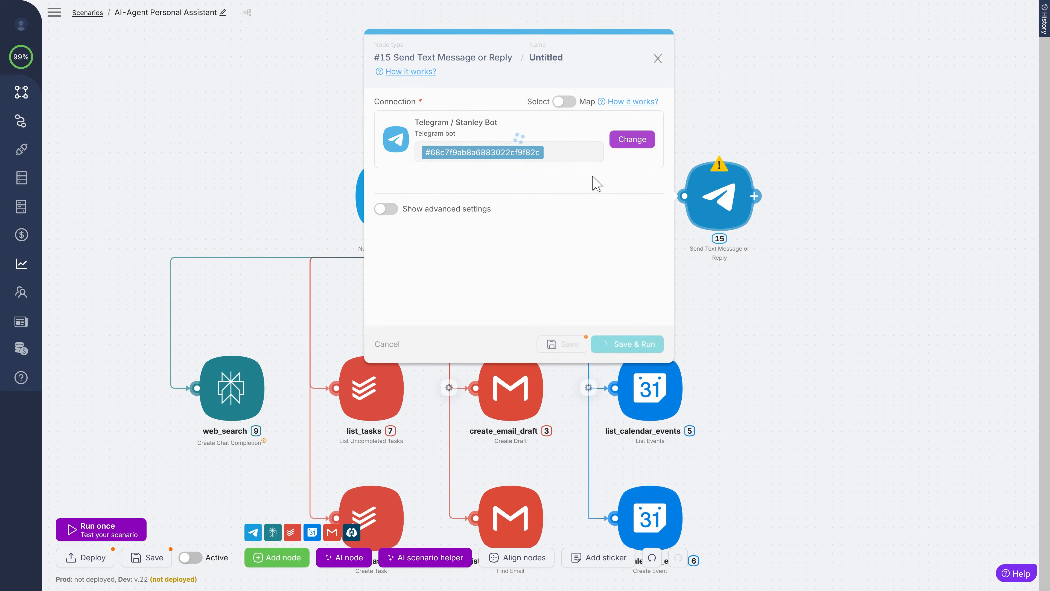
scroll(593, 183, down, 2)
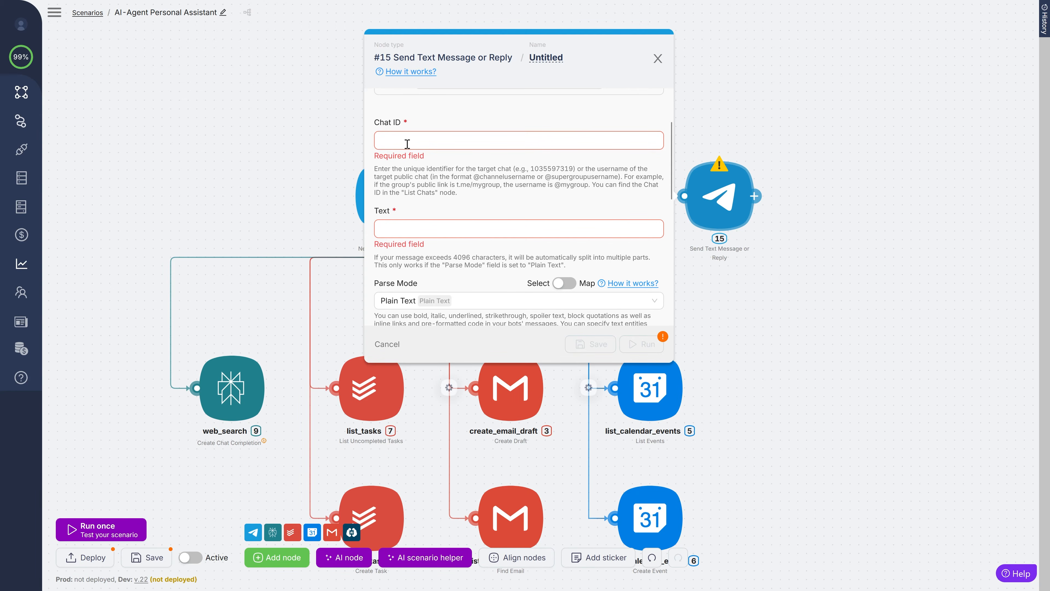
click(389, 141)
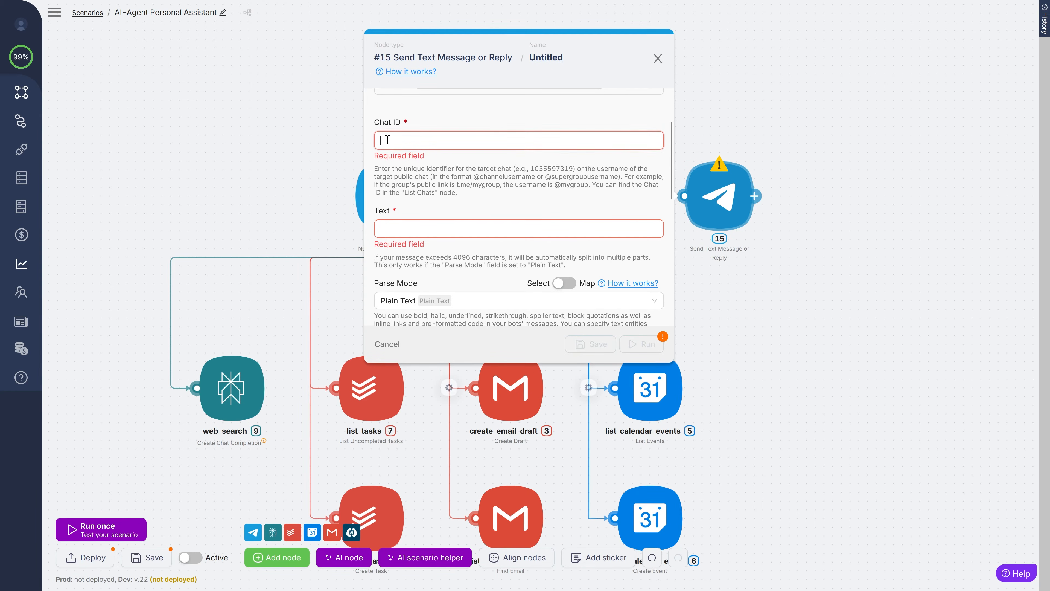
text(1)
click(434, 229)
text(1)
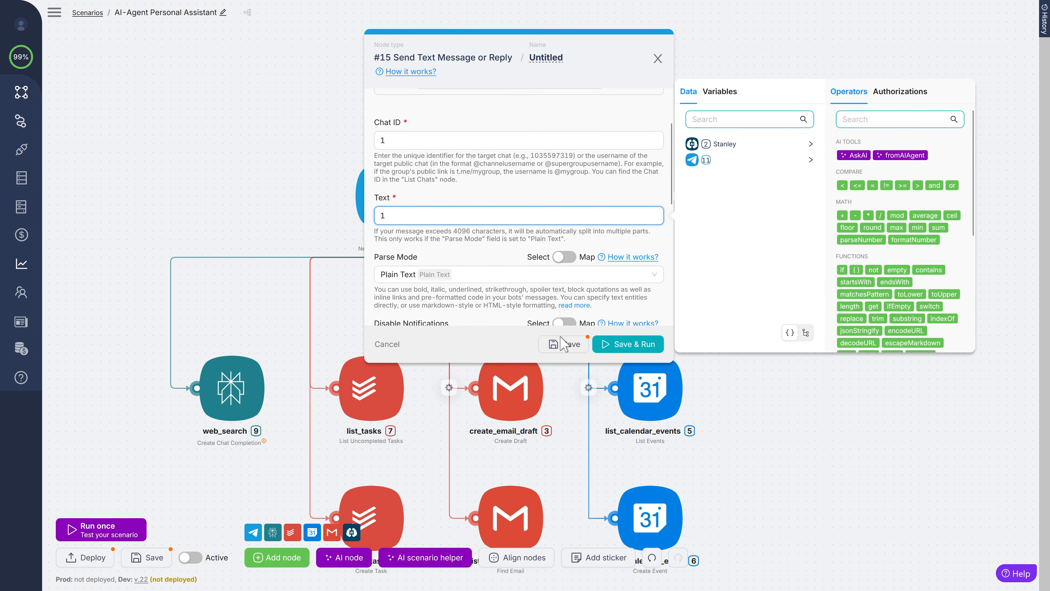
click(566, 344)
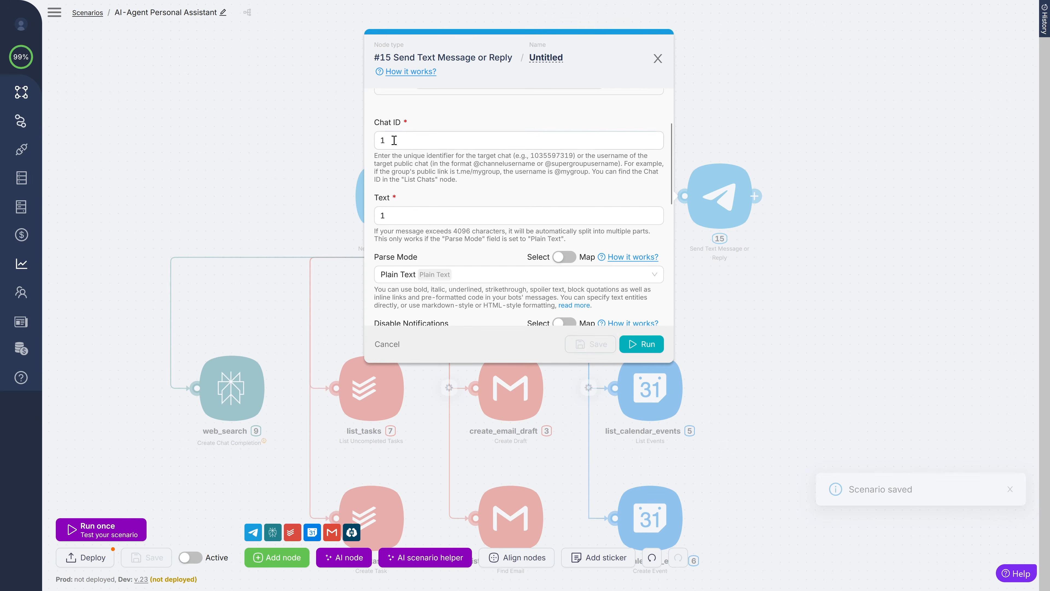
click(752, 295)
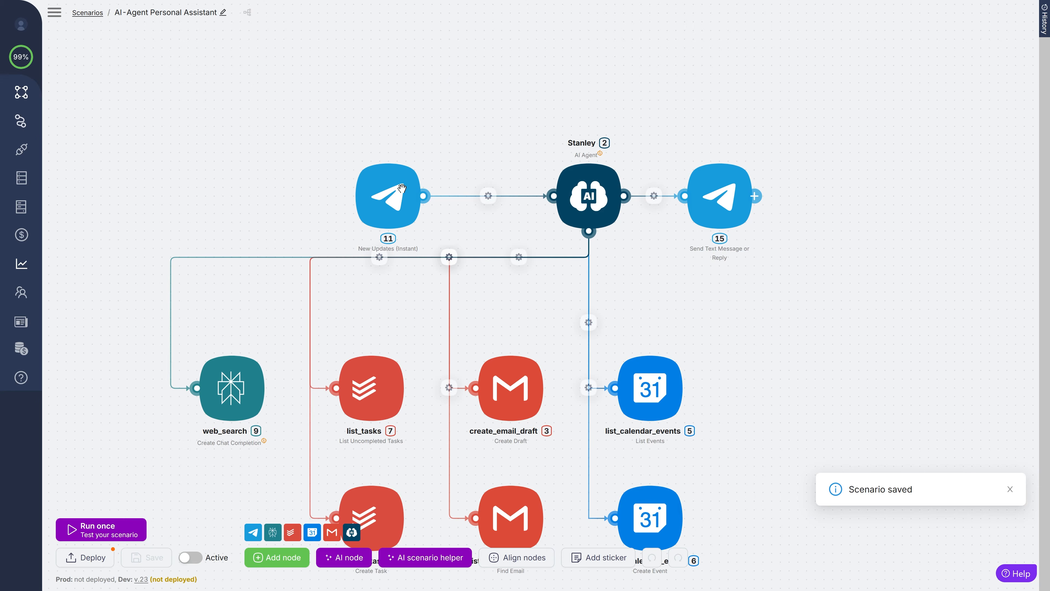
- Run the New Updates trigger and confirm its sample message reads 'Hello, this is a mock message!'
click(389, 201)
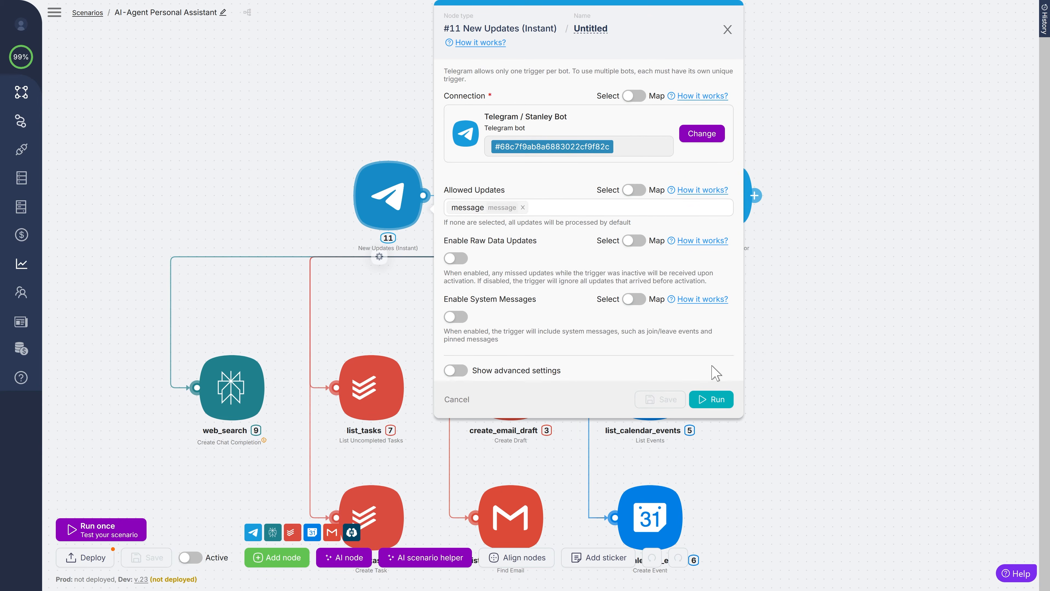
click(705, 404)
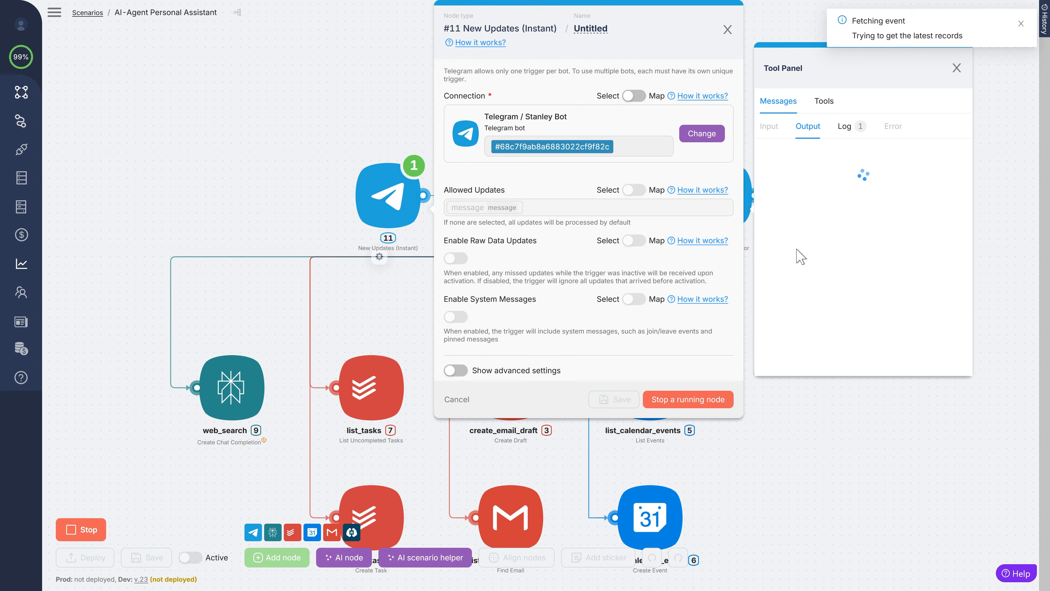
scroll(950, 209, down, 2)
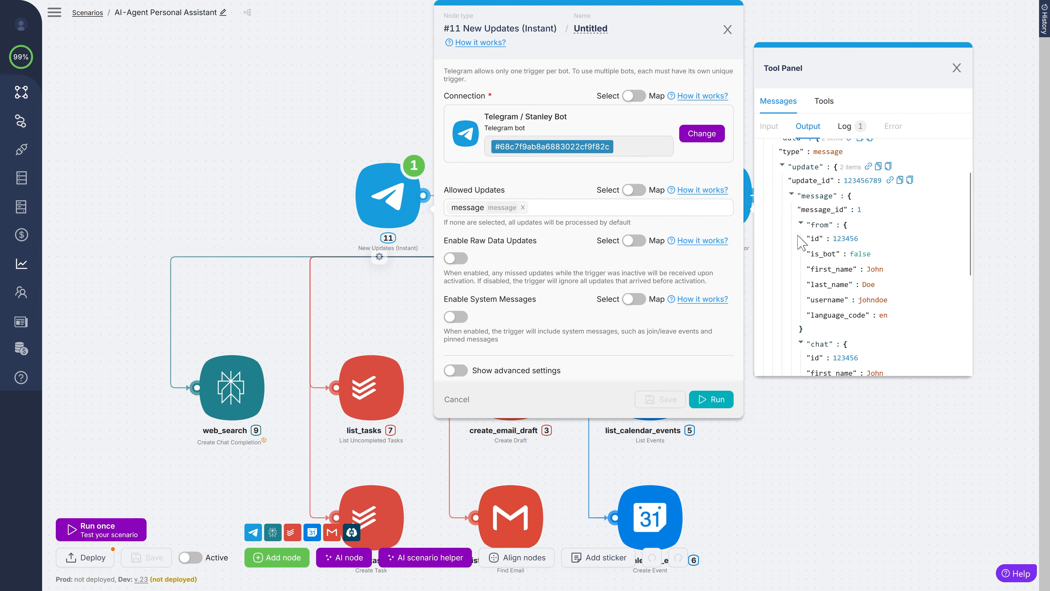
scroll(964, 290, down, 5)
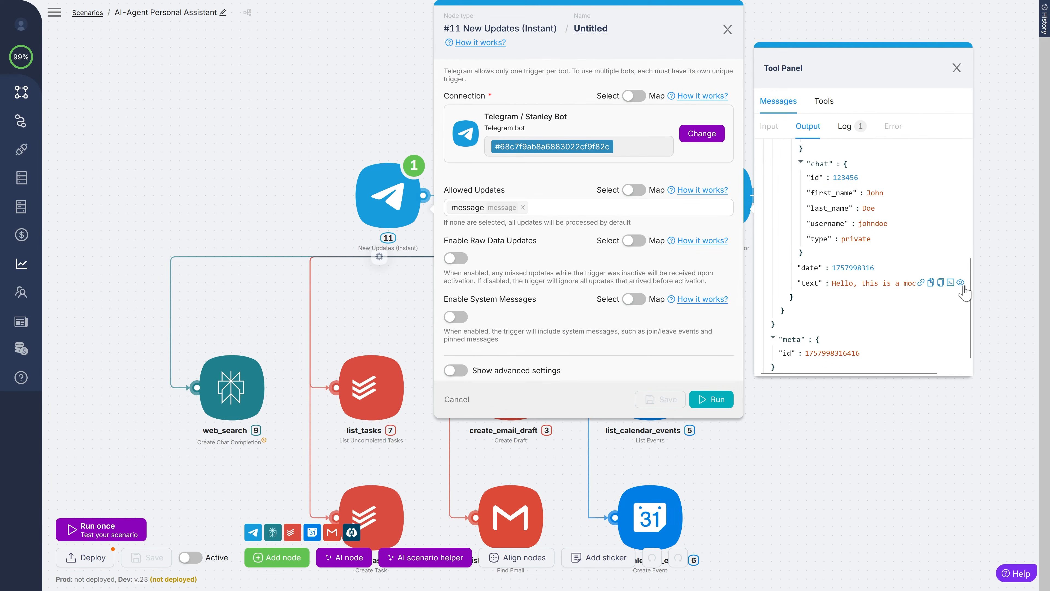
click(961, 283)
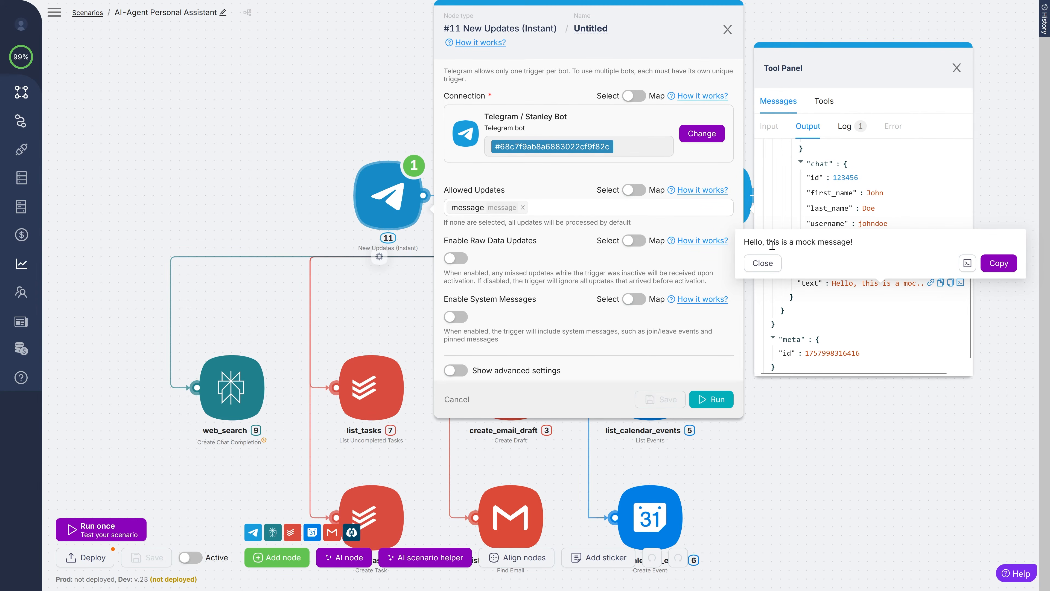
click(1010, 351)
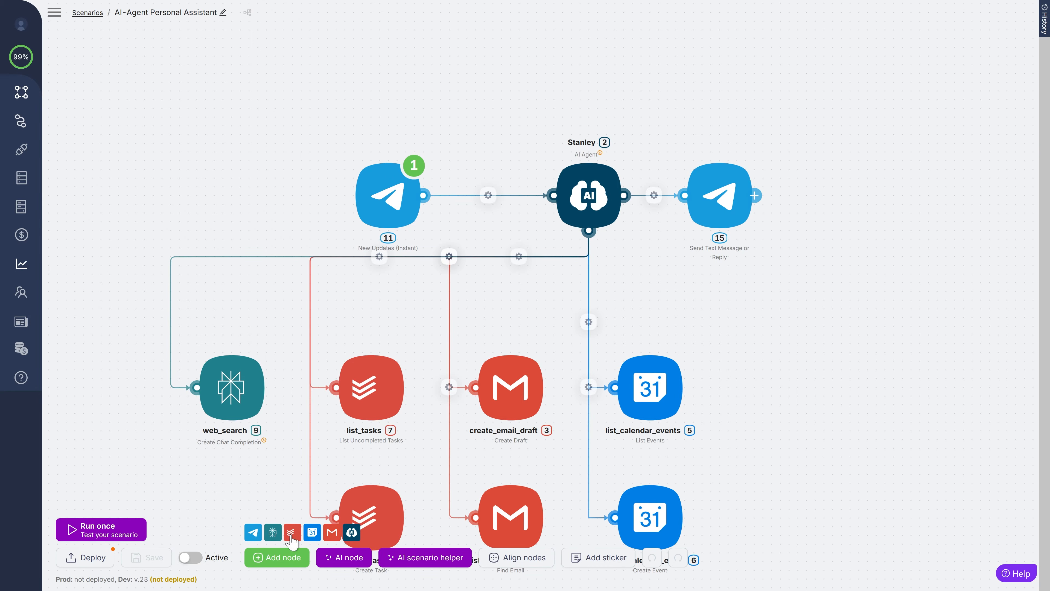
- Insert a SetVariables node between the Telegram trigger and Stanley, replacing their direct link
click(273, 557)
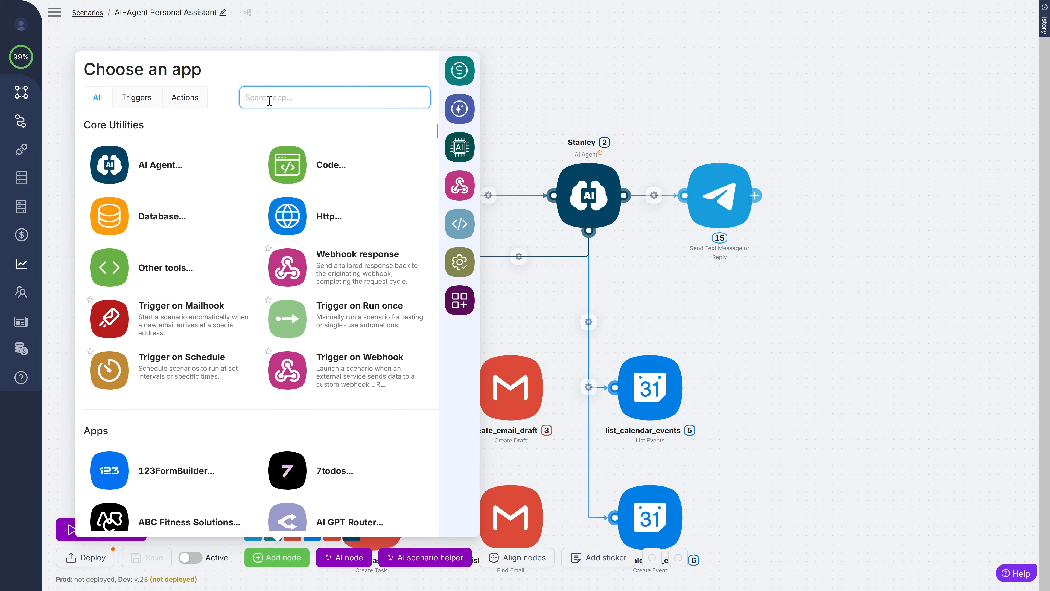
text(set vari)
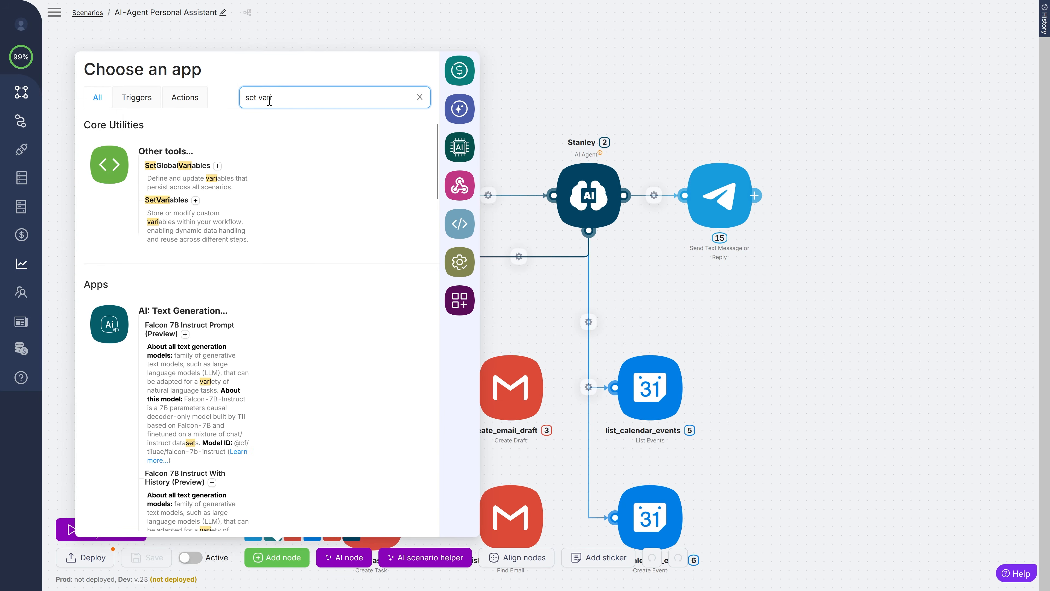
click(195, 201)
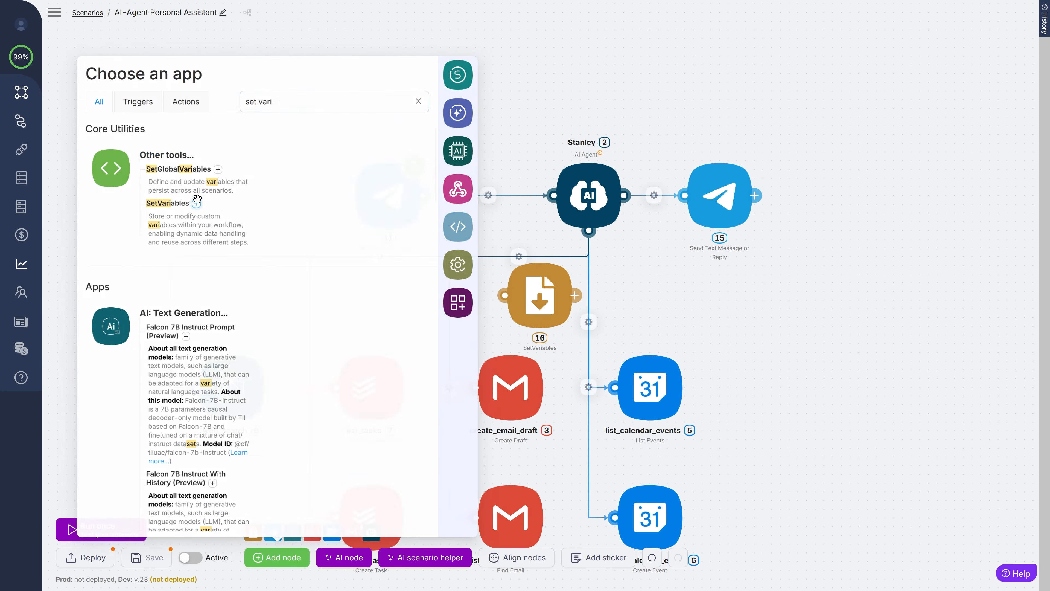
drag(533, 297, 480, 147)
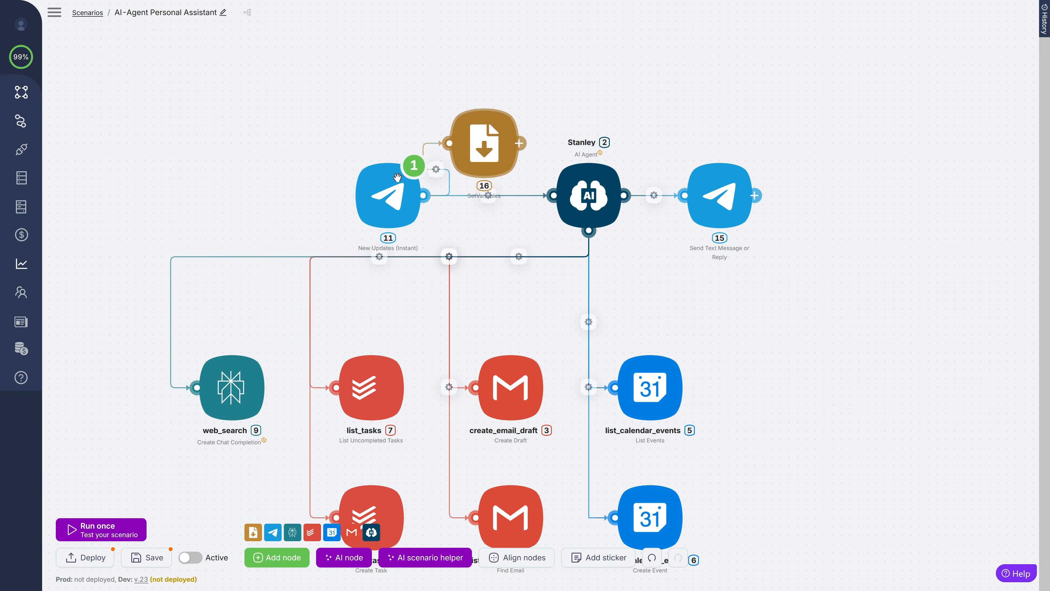
drag(373, 194, 304, 186)
click(514, 197)
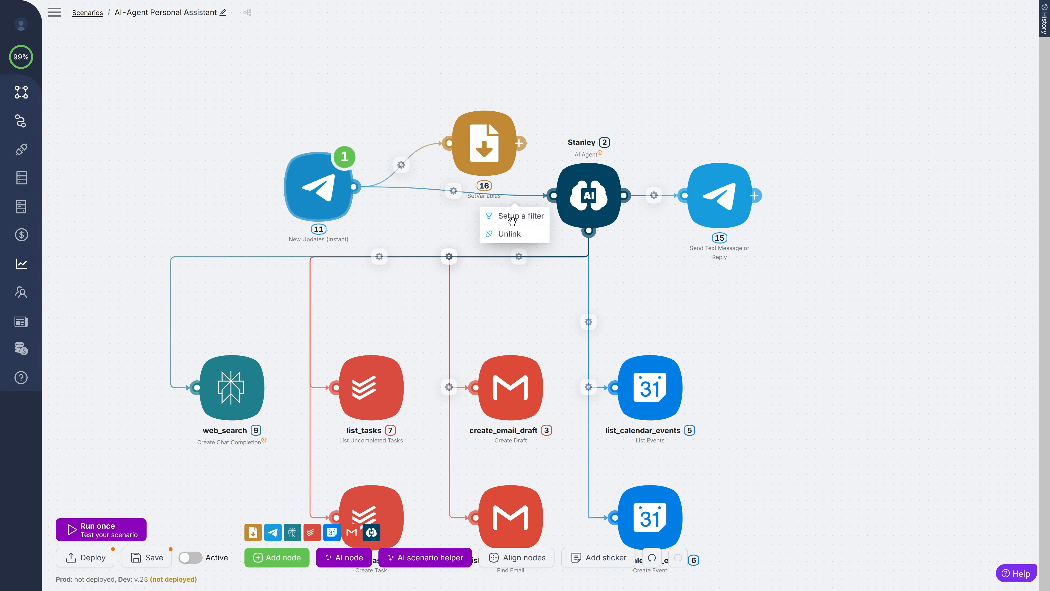
click(509, 233)
drag(482, 146, 440, 213)
drag(298, 180, 298, 189)
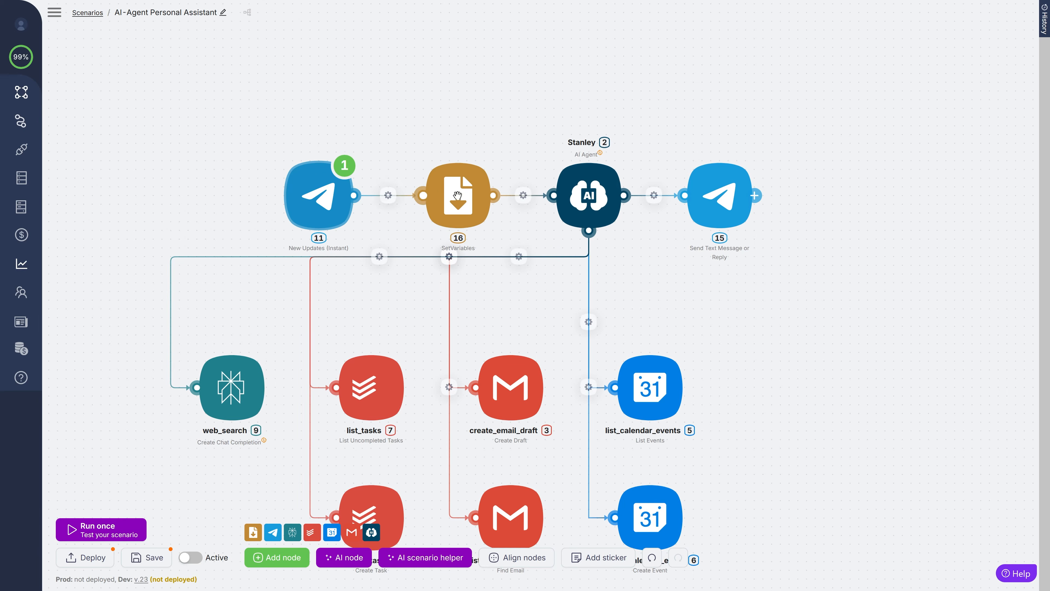
- Name the node 'Input' and map the trigger's message text into its message variable
click(458, 195)
click(618, 57)
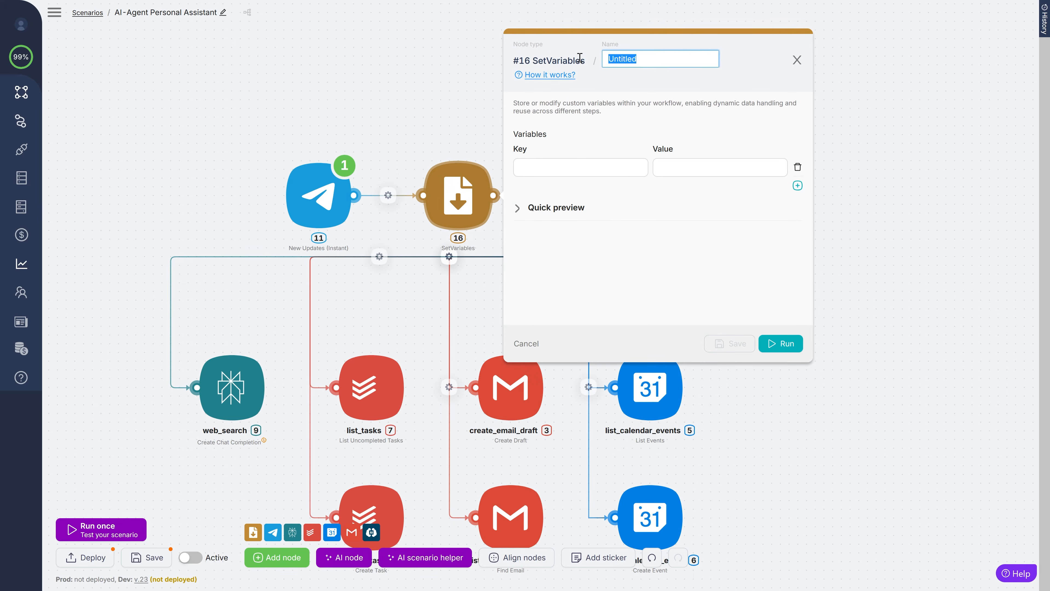
text(Input)
click(606, 169)
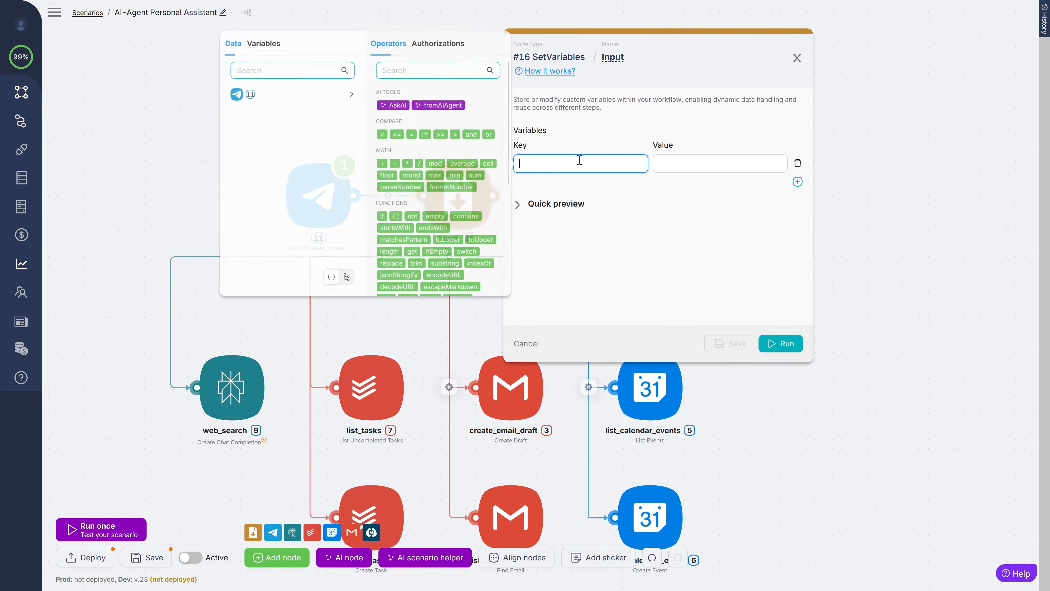
click(665, 163)
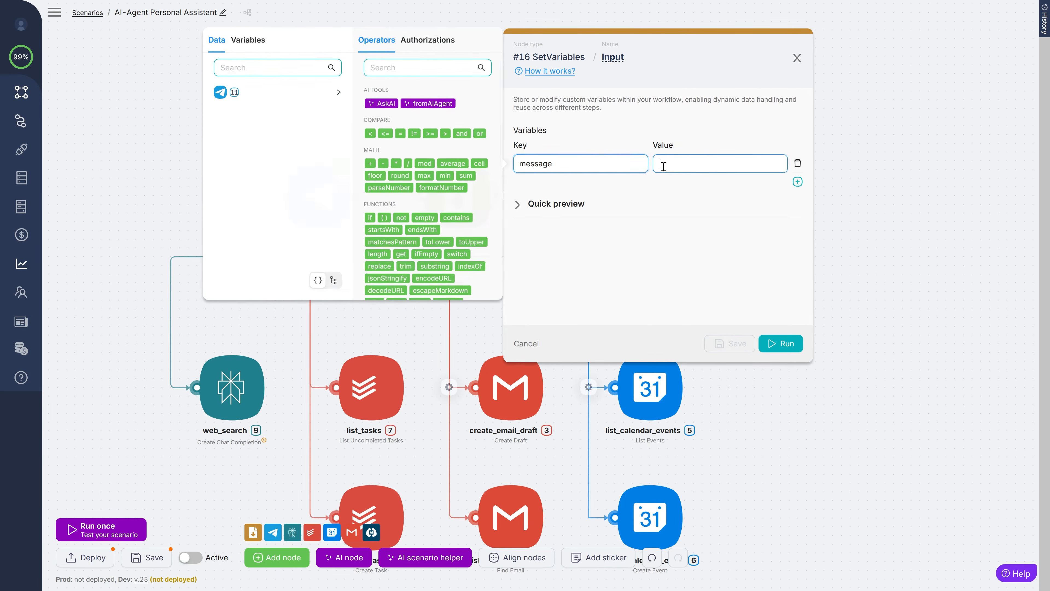
click(476, 92)
scroll(446, 199, down, 5)
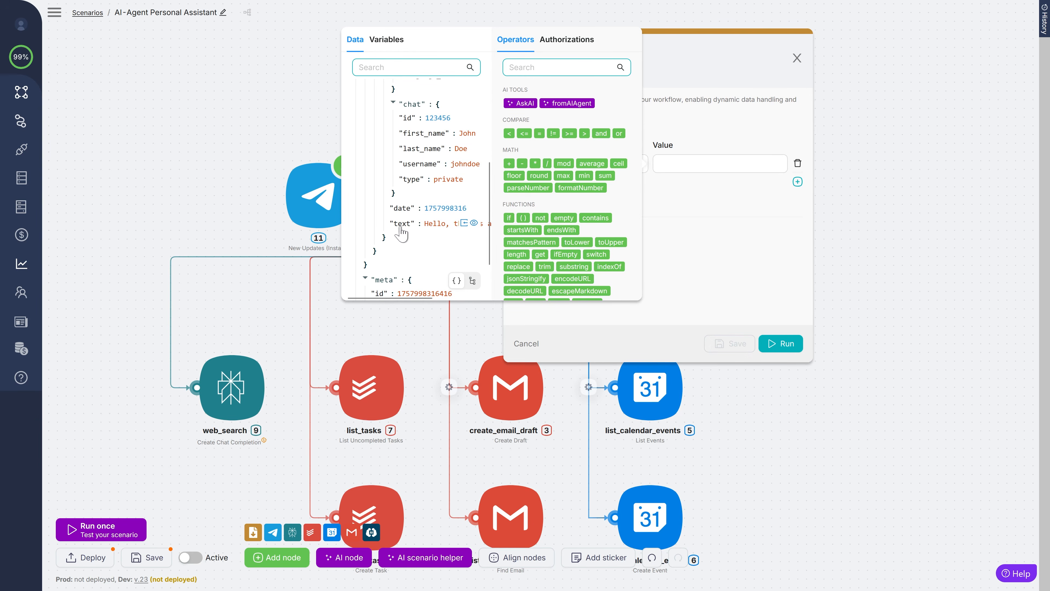
click(464, 223)
- Add a chat_id variable mapped from the trigger's chat id and save the Input node
click(798, 184)
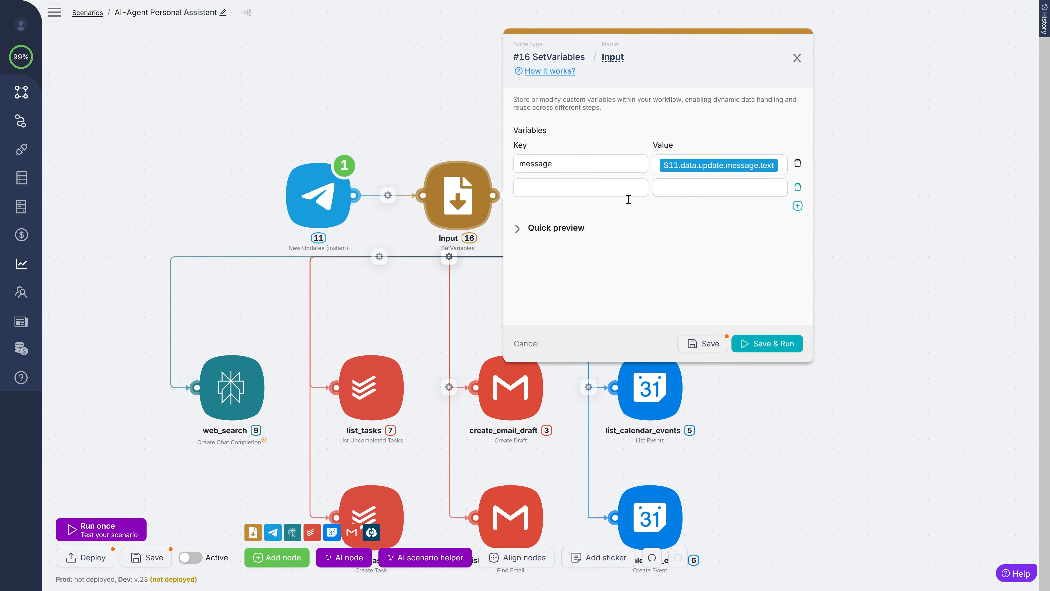
click(594, 186)
text(c)
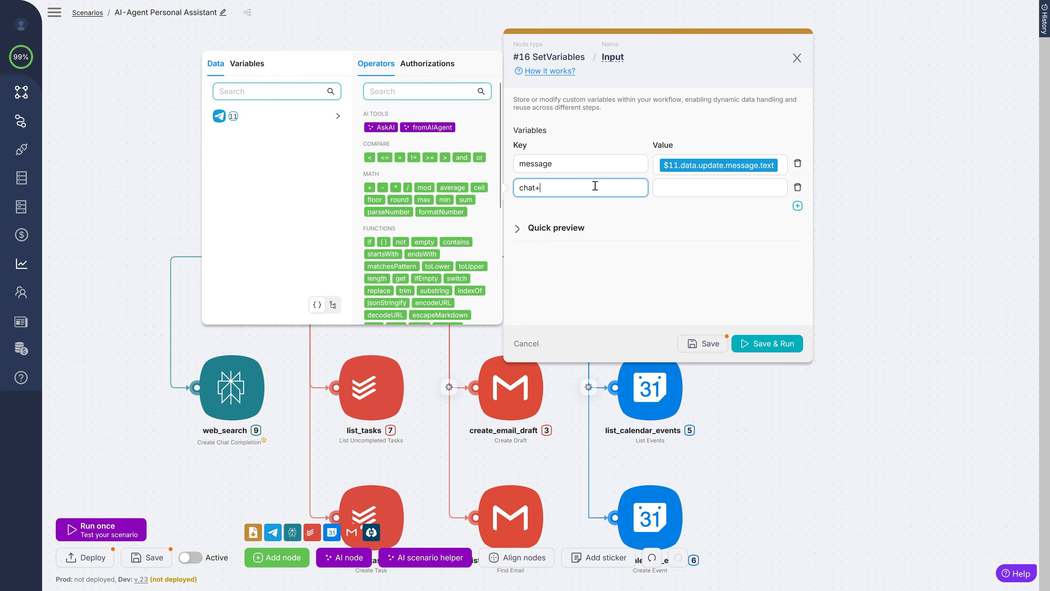
text(hat_id)
click(659, 188)
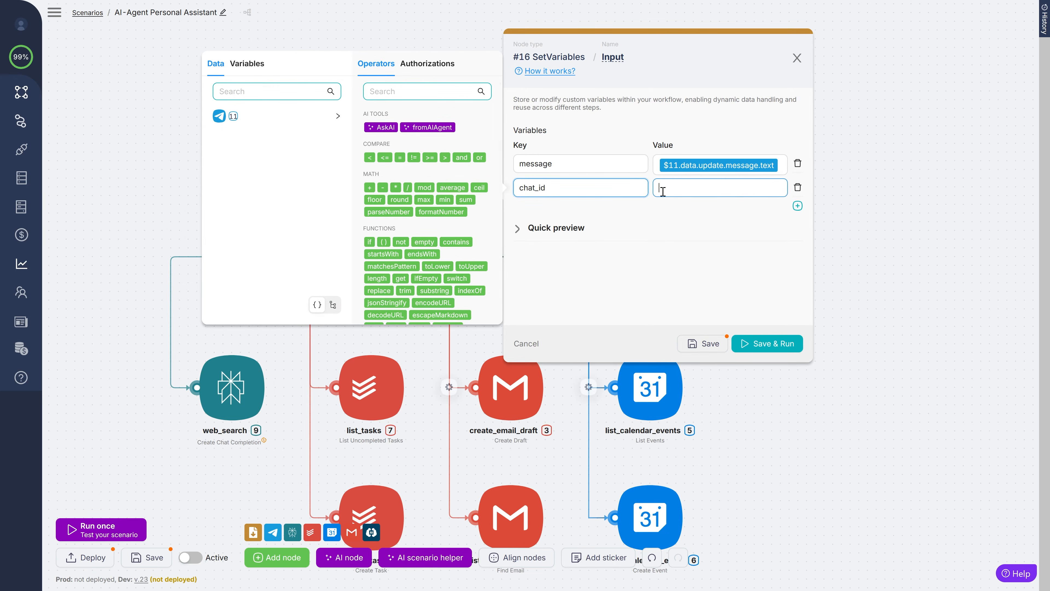
click(474, 121)
scroll(385, 198, down, 5)
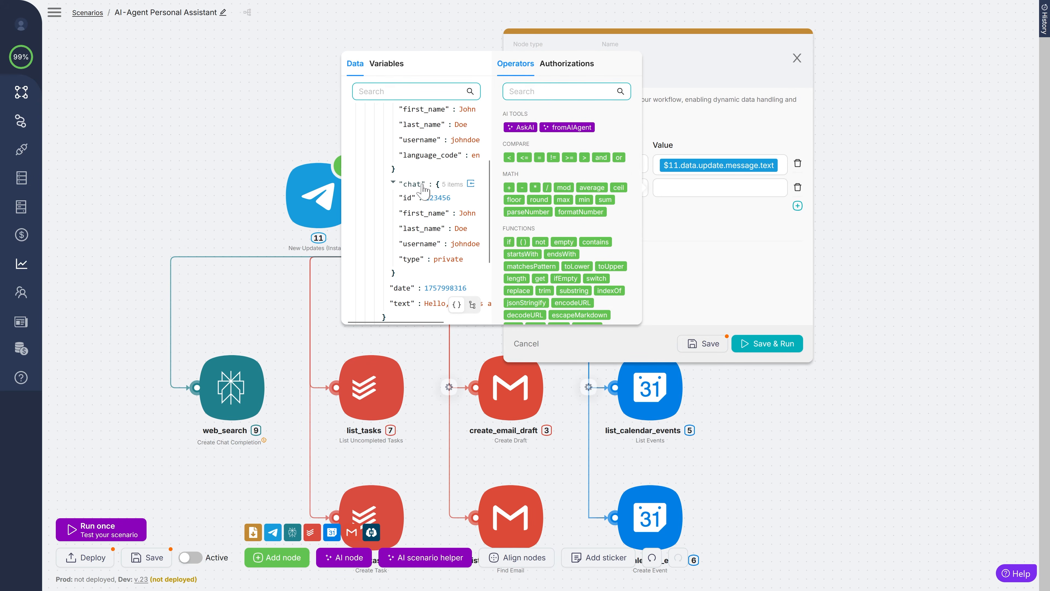
mouse_move(404, 199)
click(459, 197)
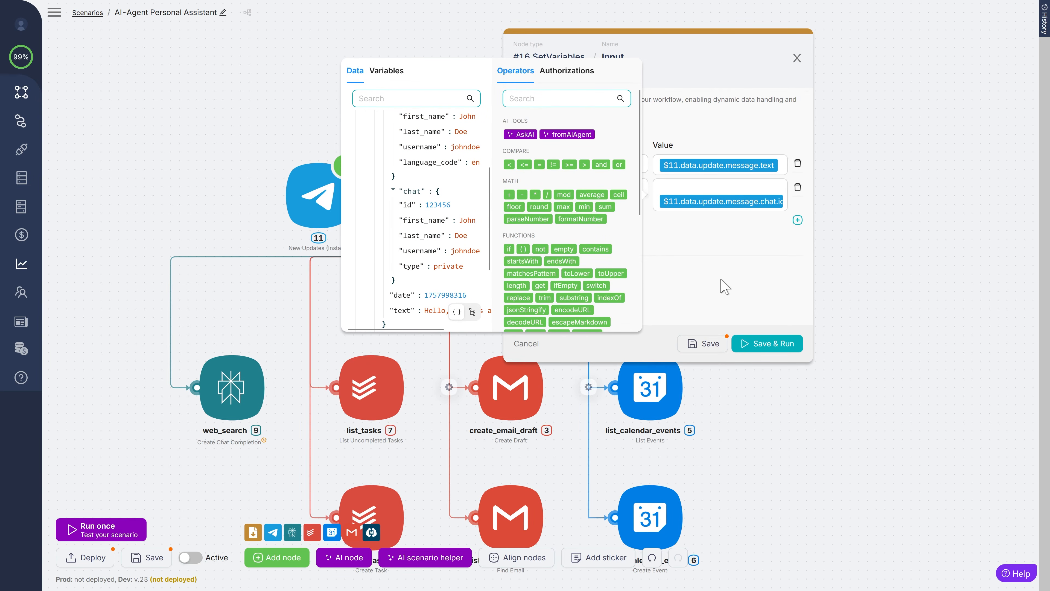
click(702, 343)
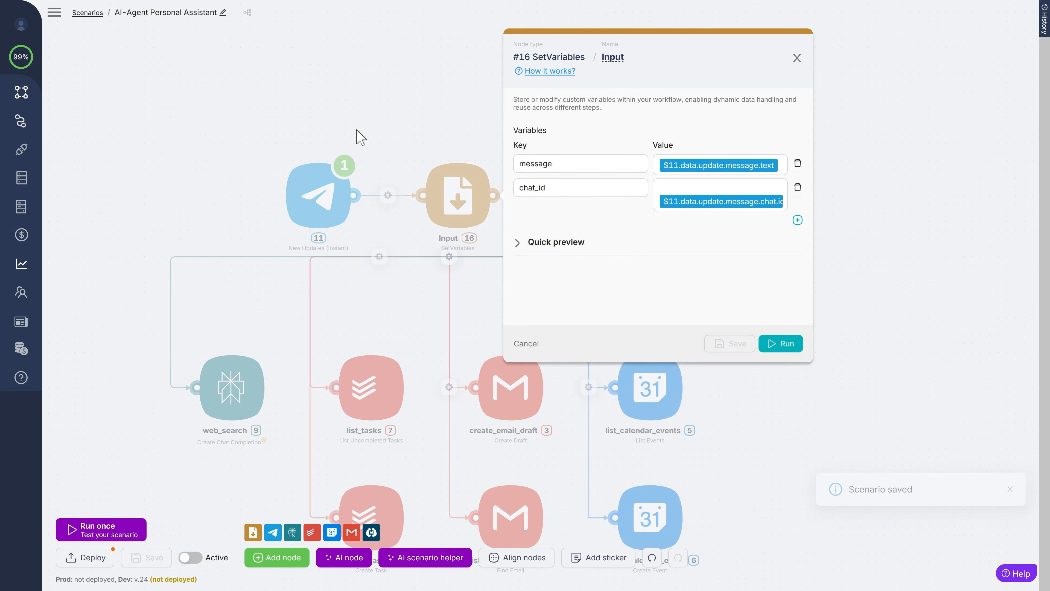
click(398, 113)
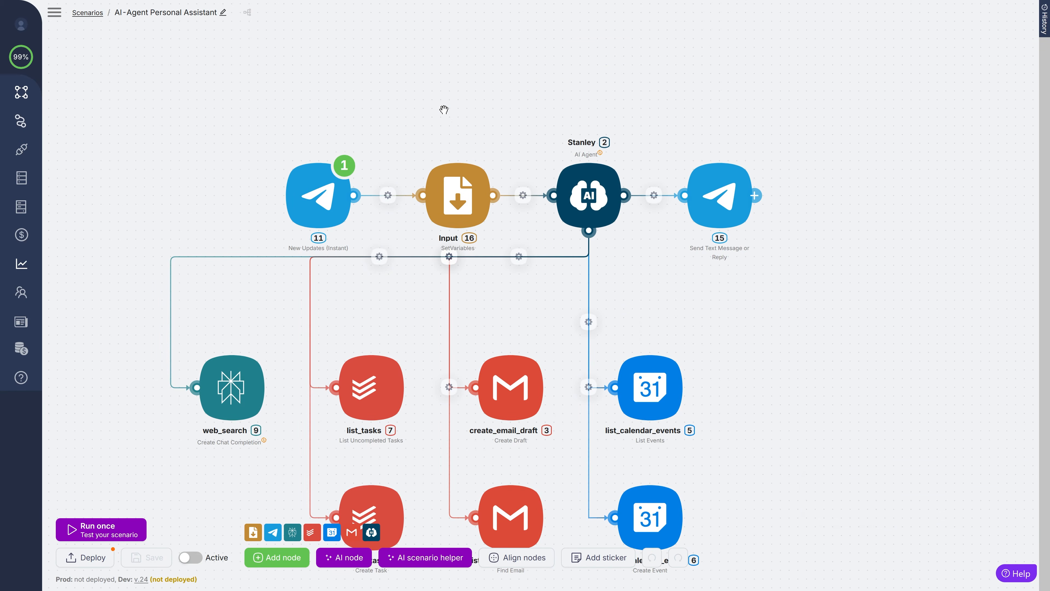
- Replace node #15's placeholder Chat ID with the chat_id variable, then save with Ctrl+S
click(718, 182)
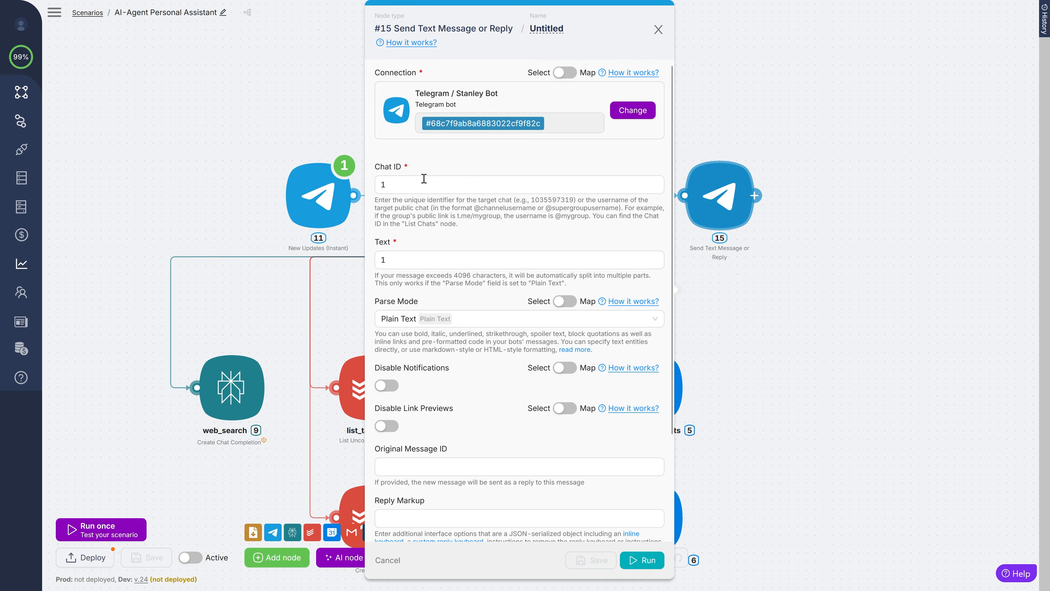
click(417, 185)
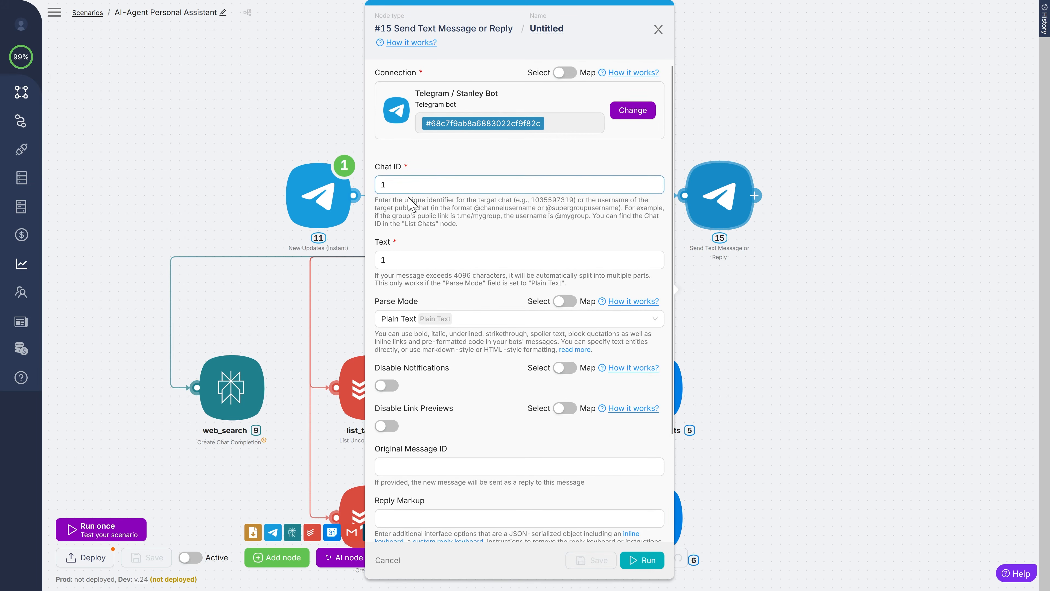
click(398, 186)
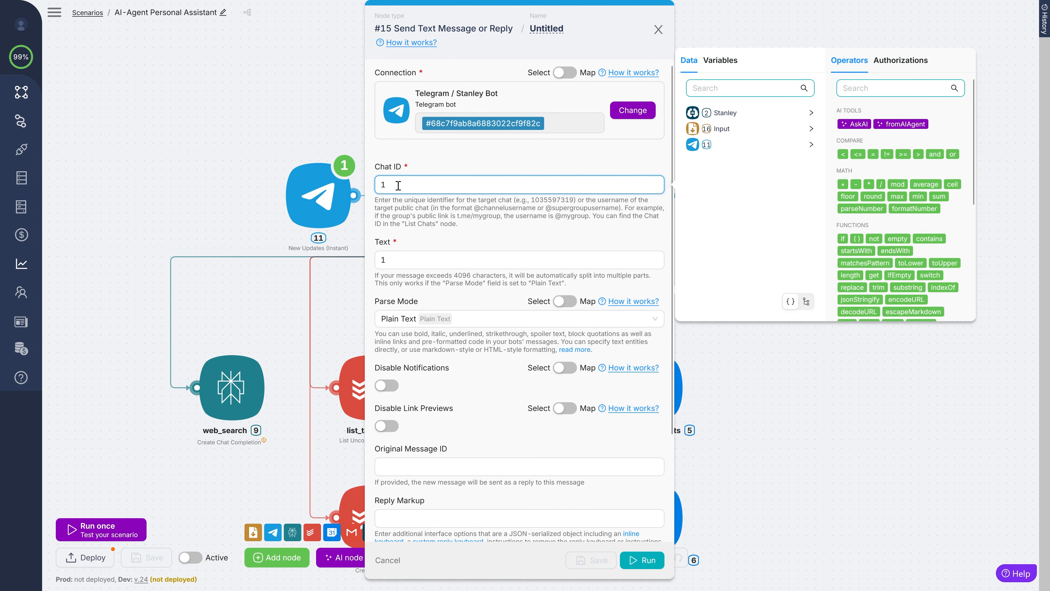
key(BackSpace)
click(720, 60)
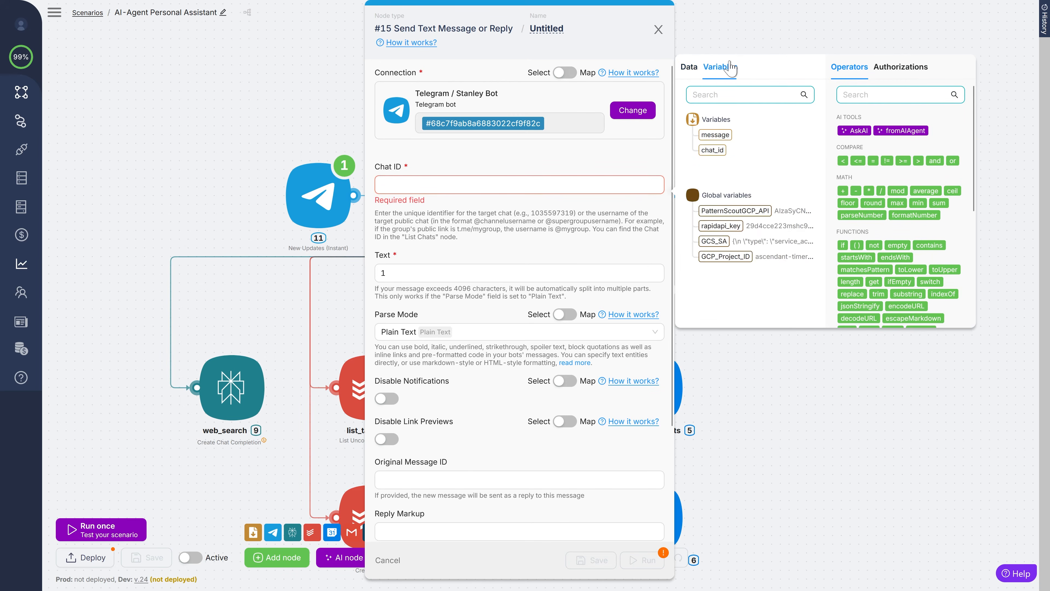
click(715, 150)
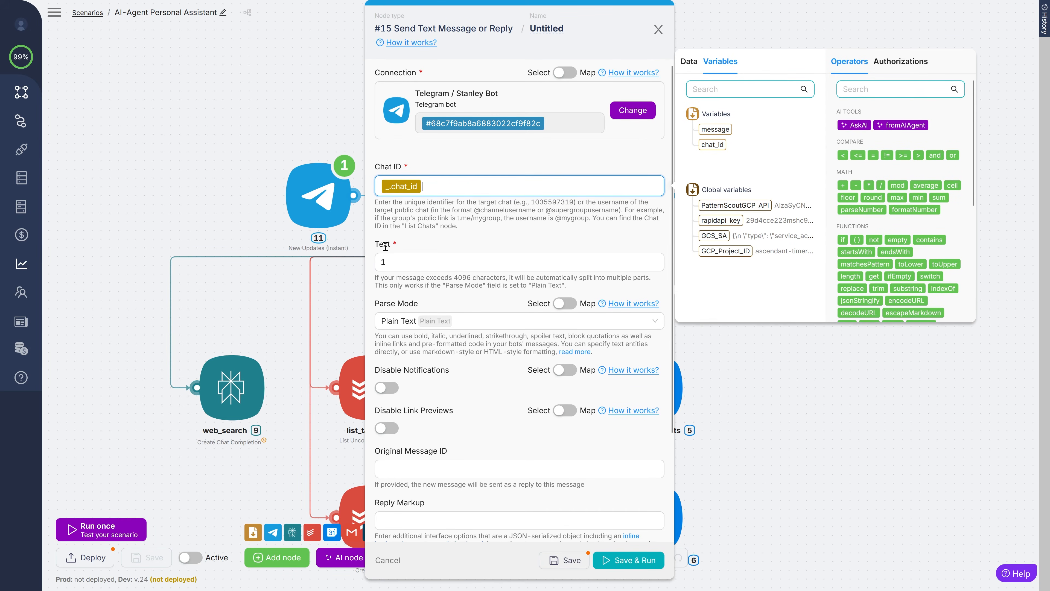
click(392, 262)
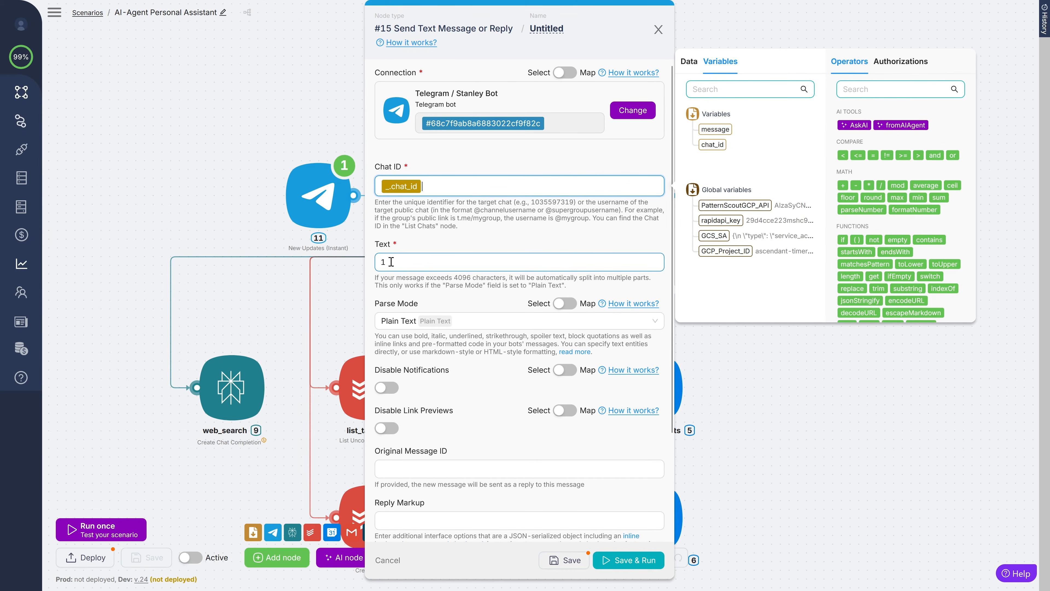
key(ctrl+s)
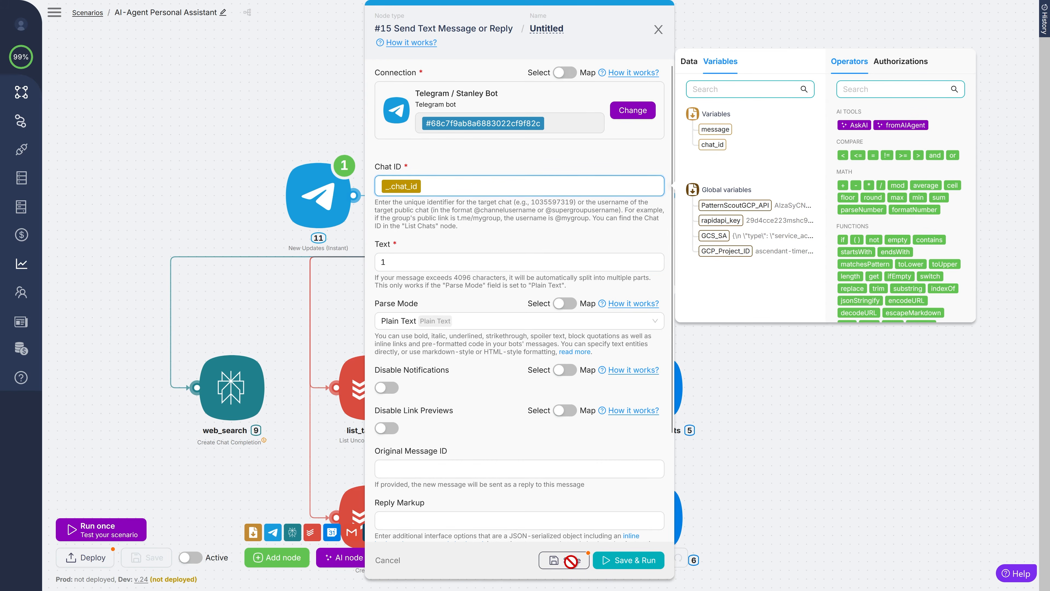
click(773, 330)
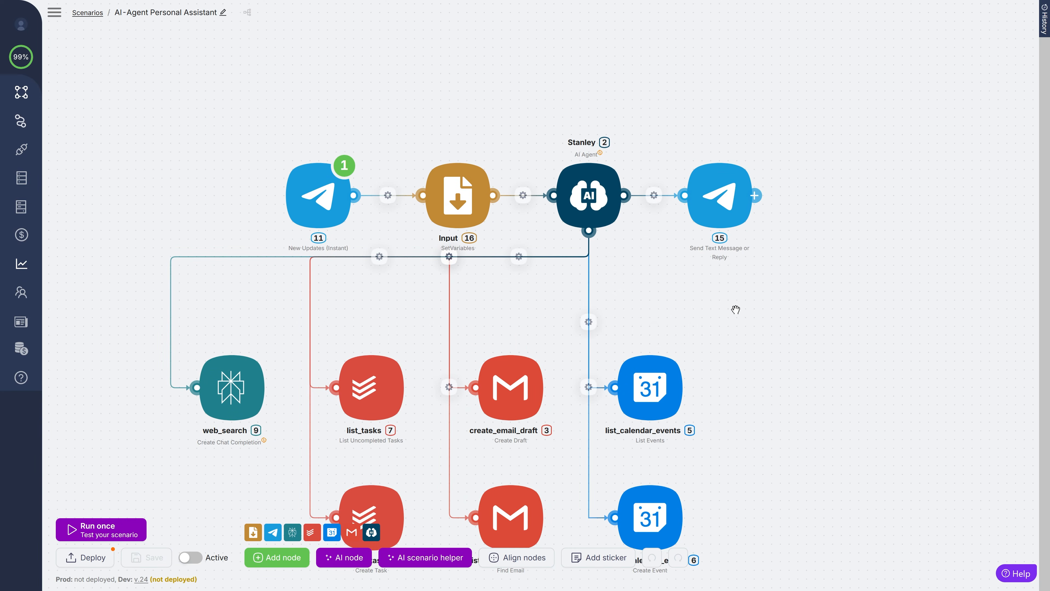
- Map the chat_id variable into Stanley's Session ID field
click(610, 214)
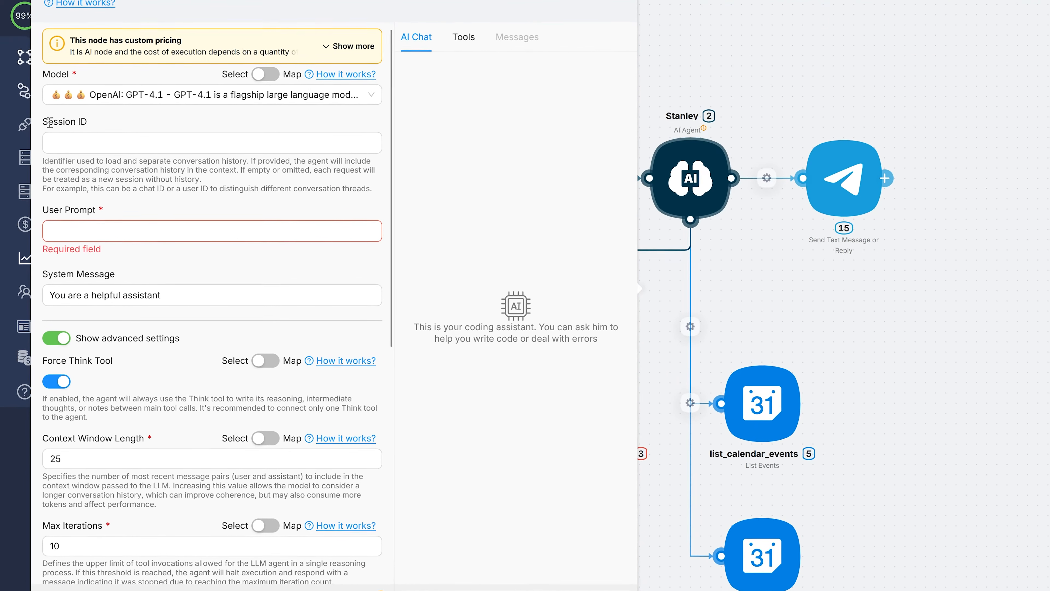
click(76, 142)
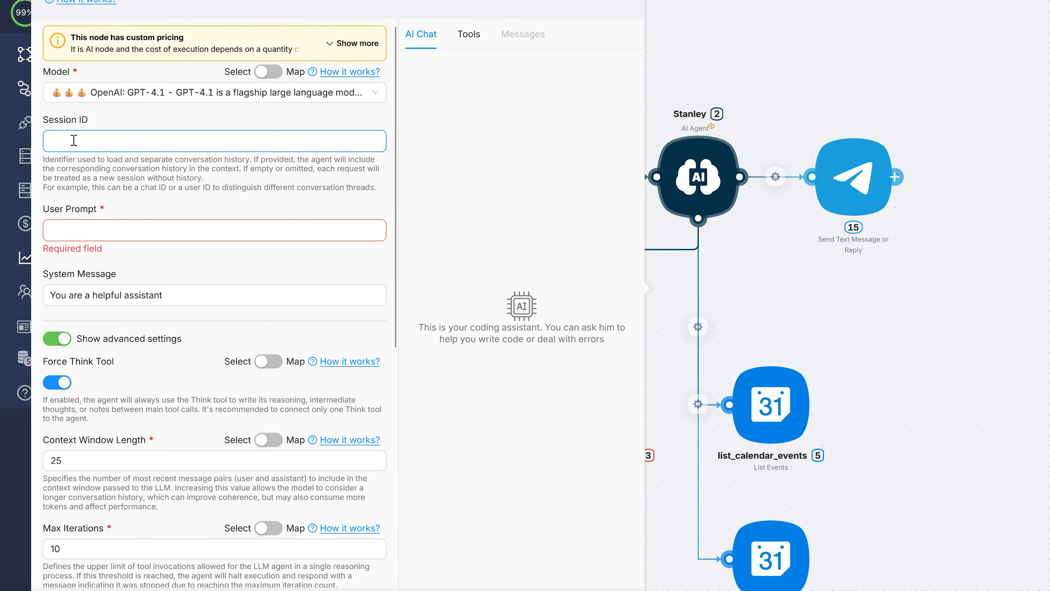
click(109, 137)
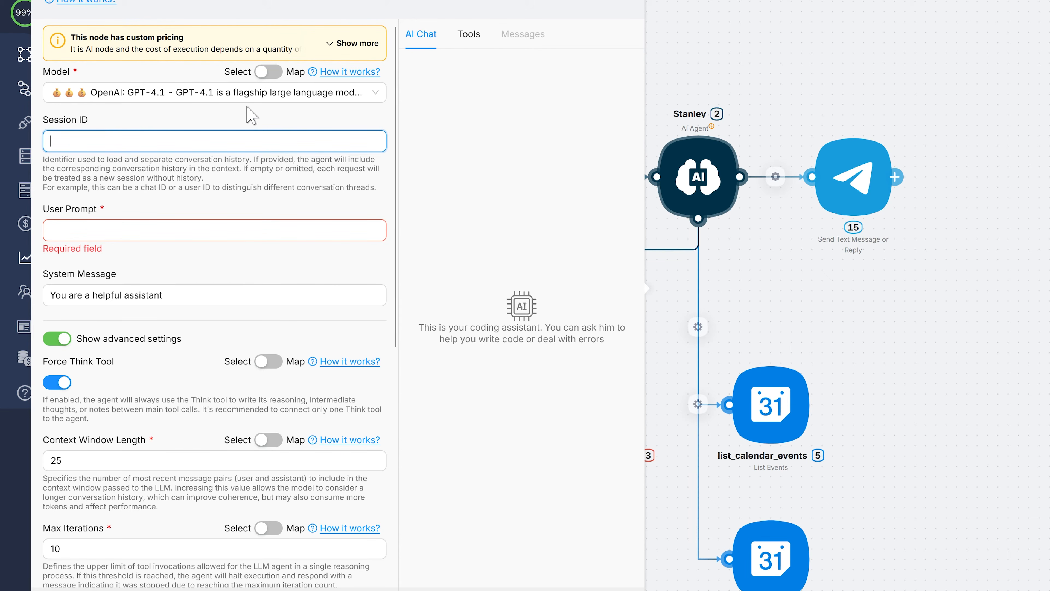
click(469, 34)
click(451, 66)
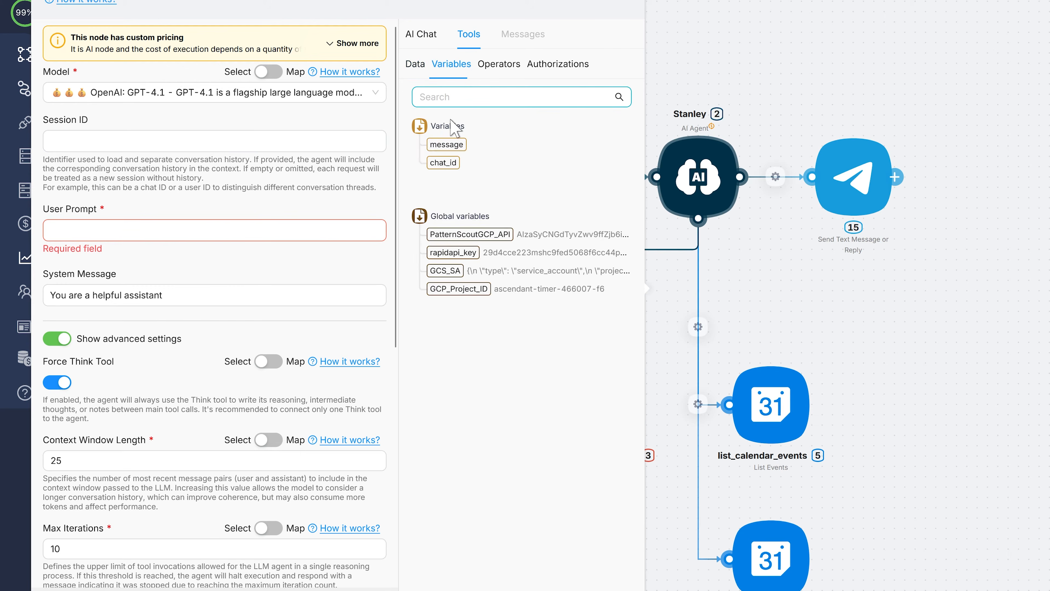
drag(443, 162, 103, 143)
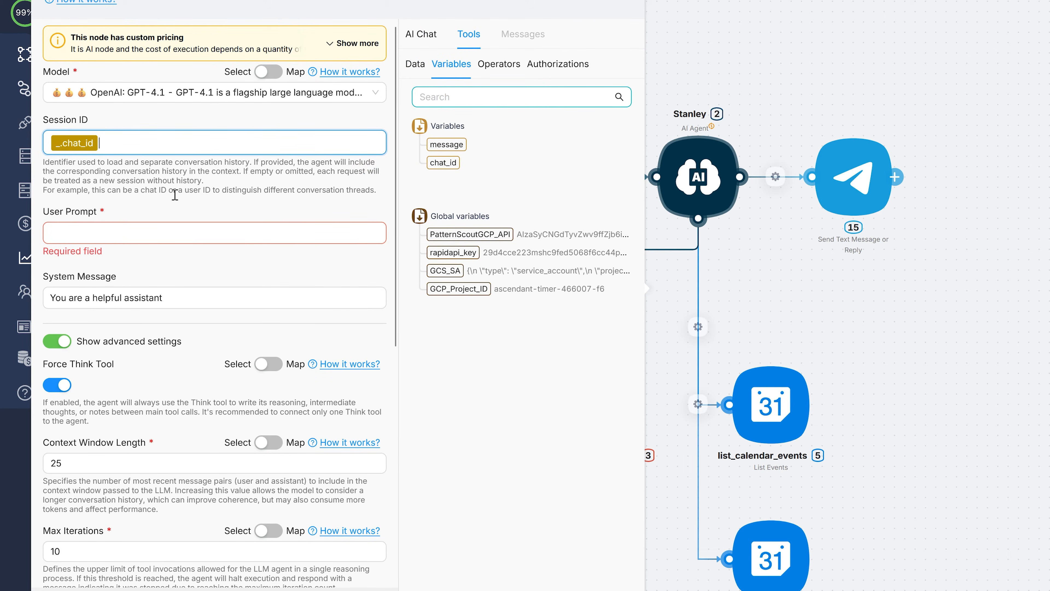
- Leave the advanced Context Window Length at 25 and return to the User Prompt field
click(62, 341)
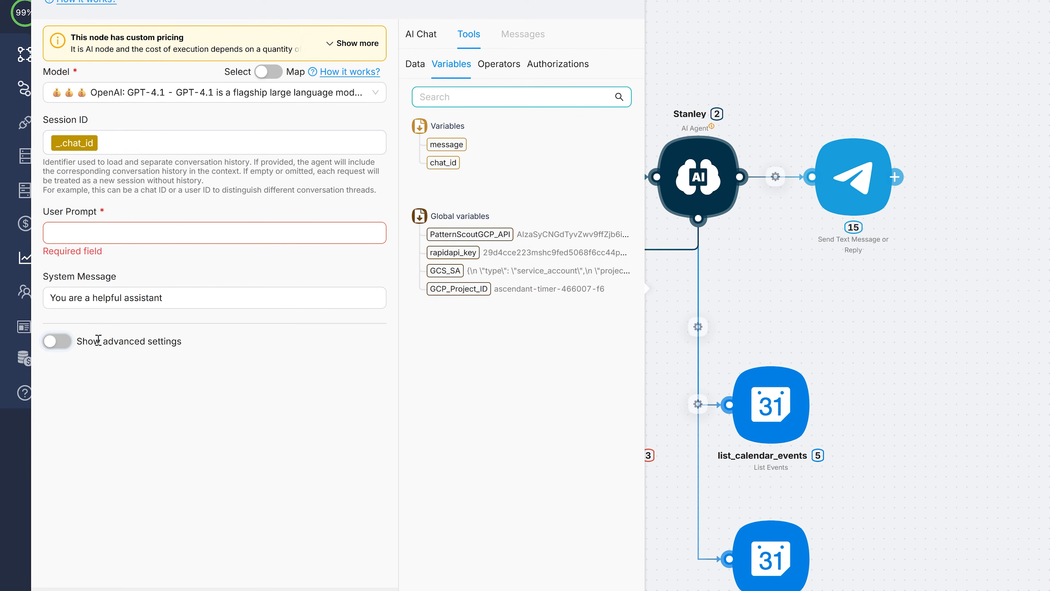
click(58, 342)
scroll(96, 252, down, 1)
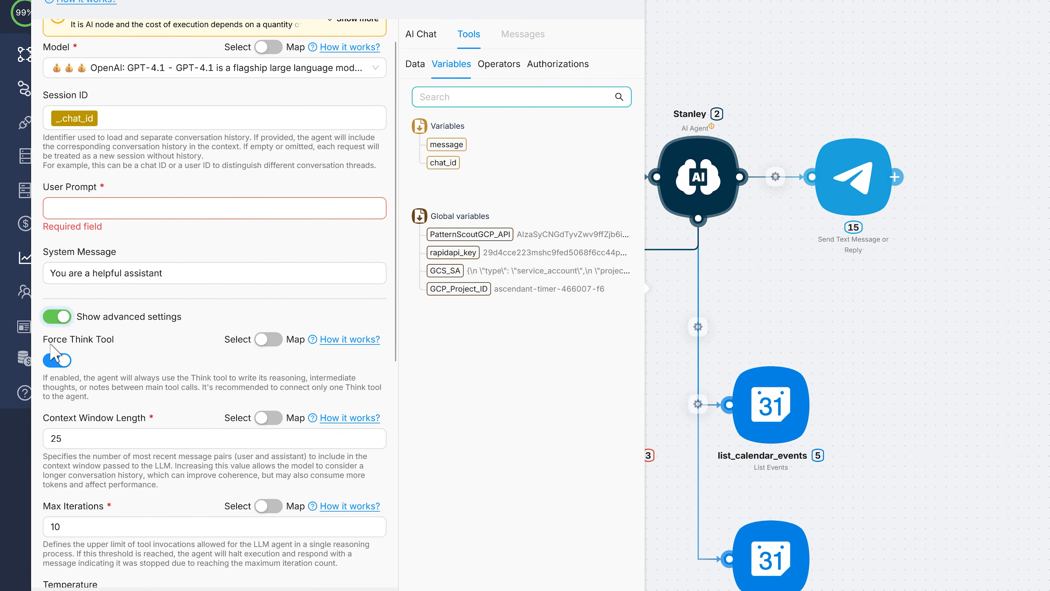
scroll(95, 253, down, 3)
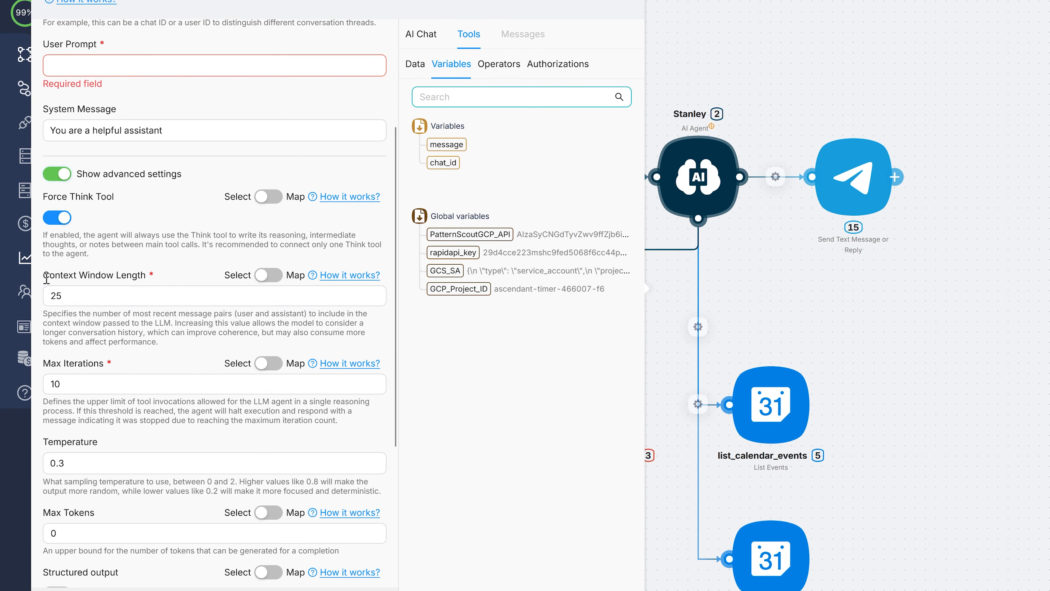
drag(45, 277, 140, 276)
click(68, 276)
click(117, 296)
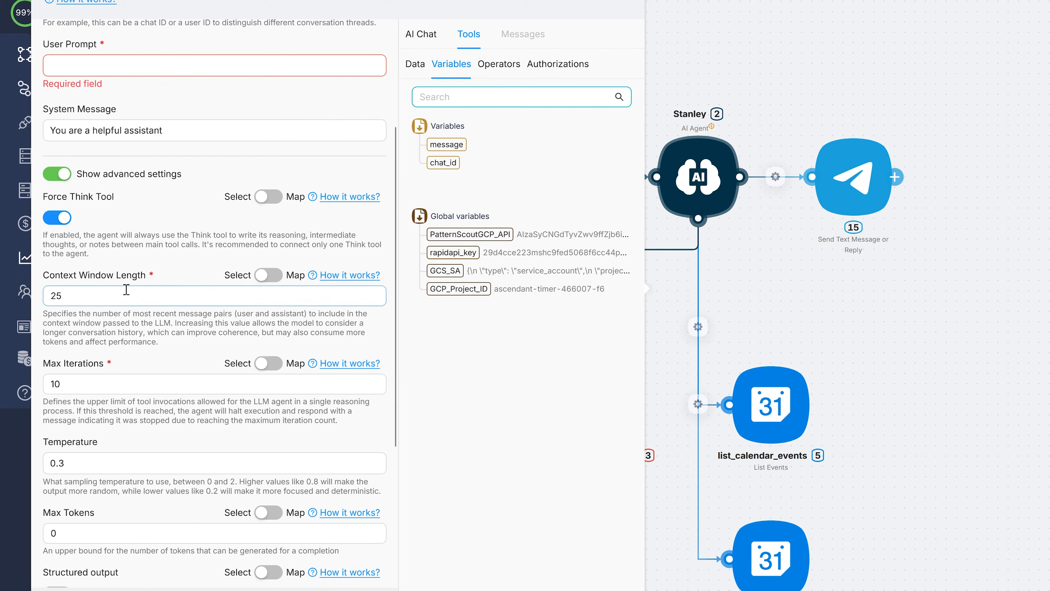
double_click(84, 294)
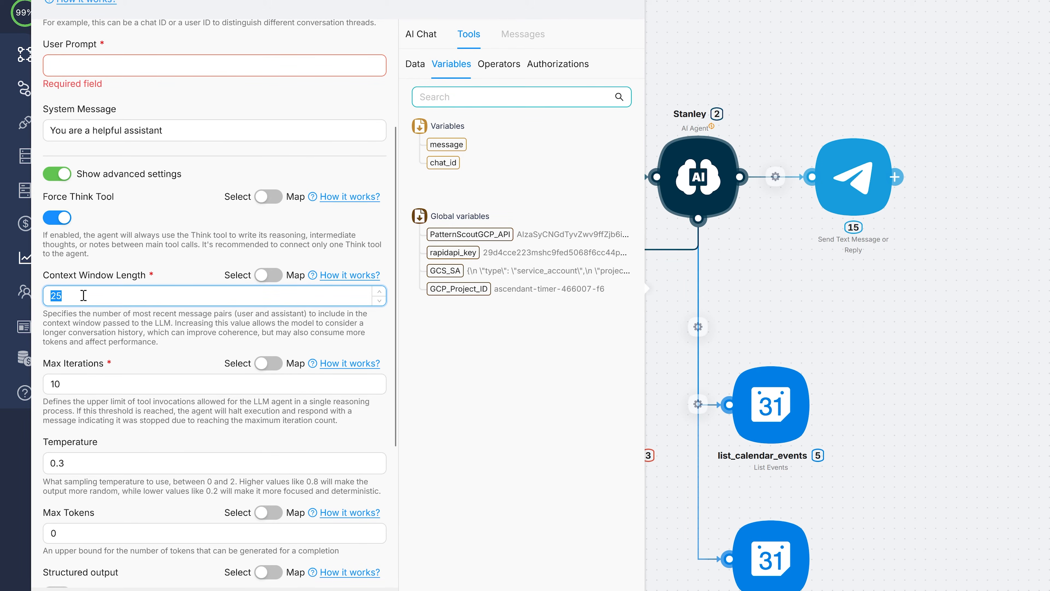
click(111, 321)
scroll(145, 319, up, 4)
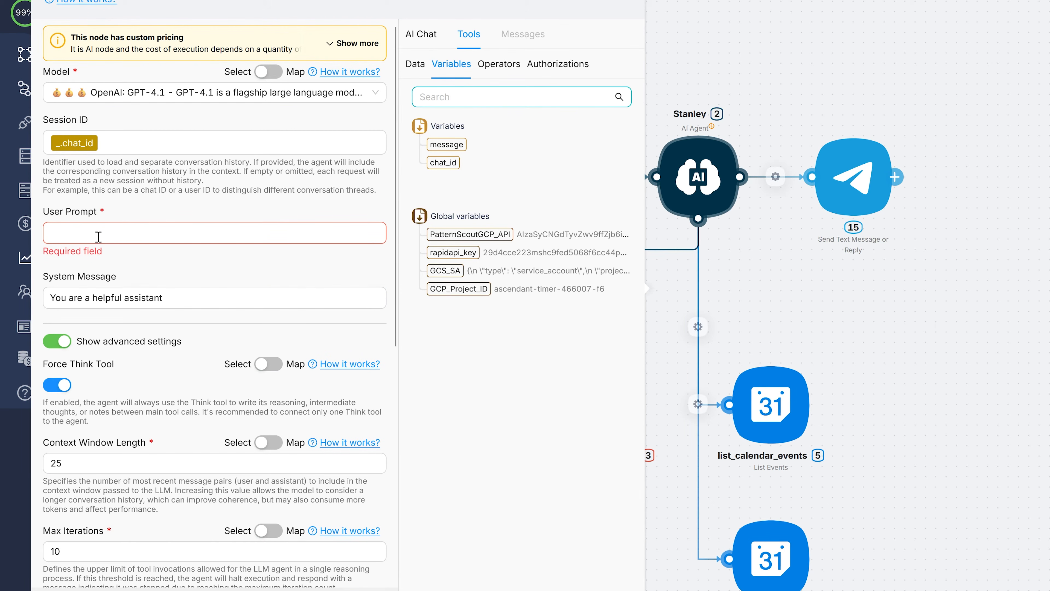
click(104, 232)
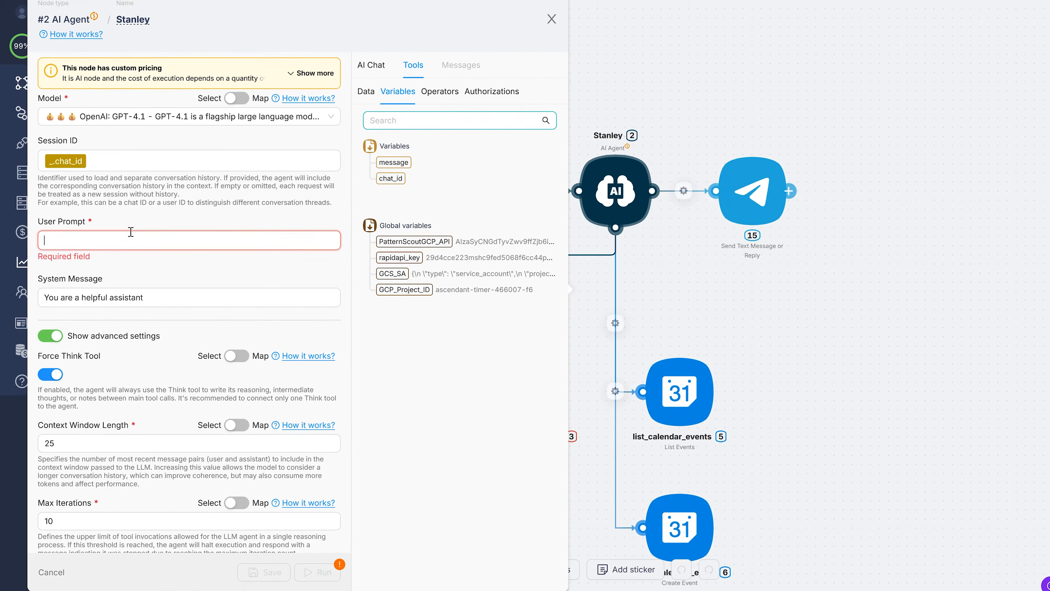
click(71, 45)
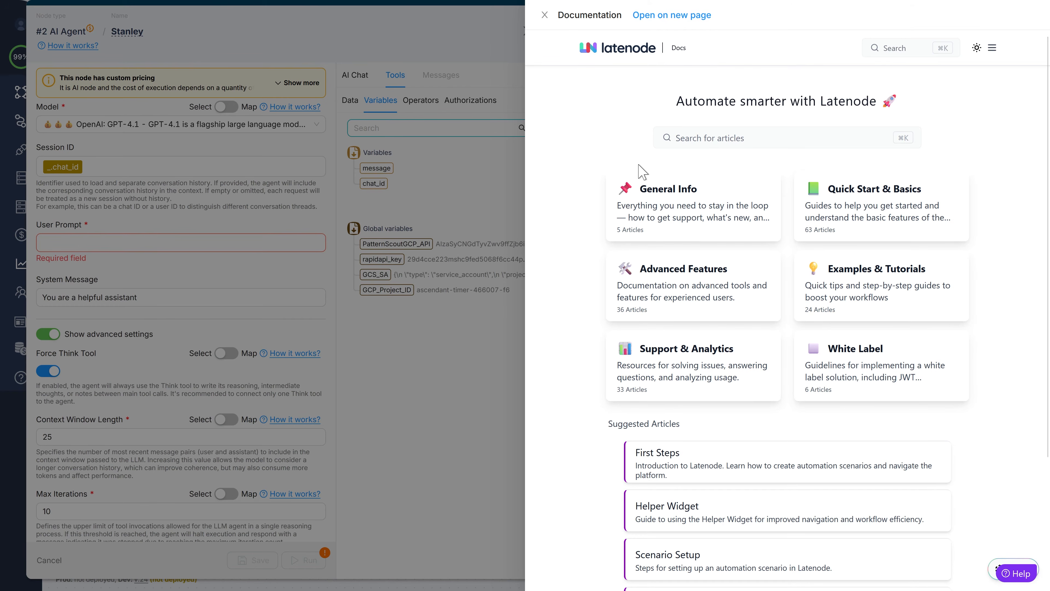
click(688, 295)
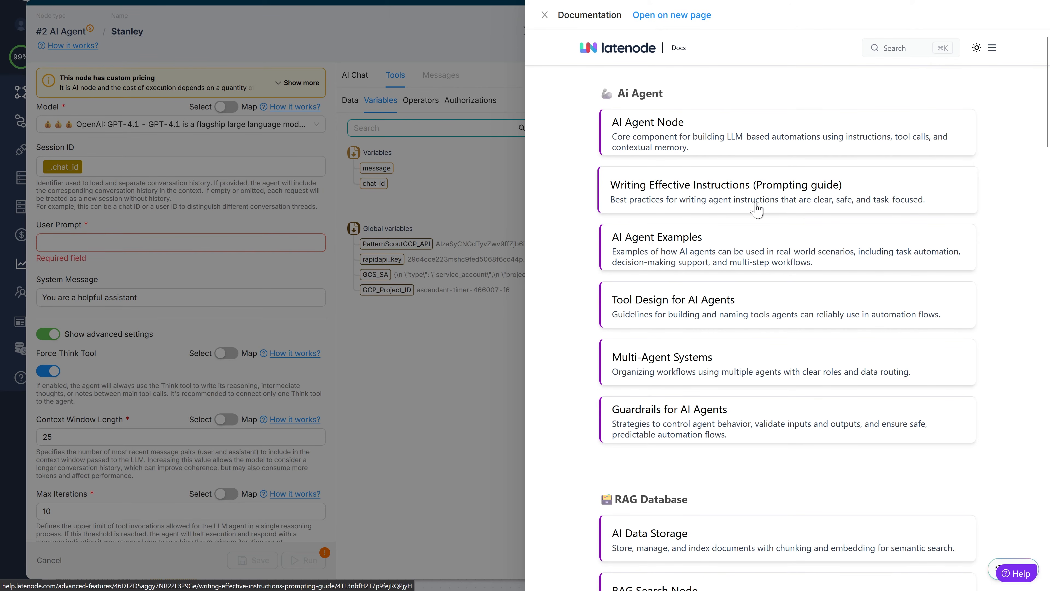
click(764, 213)
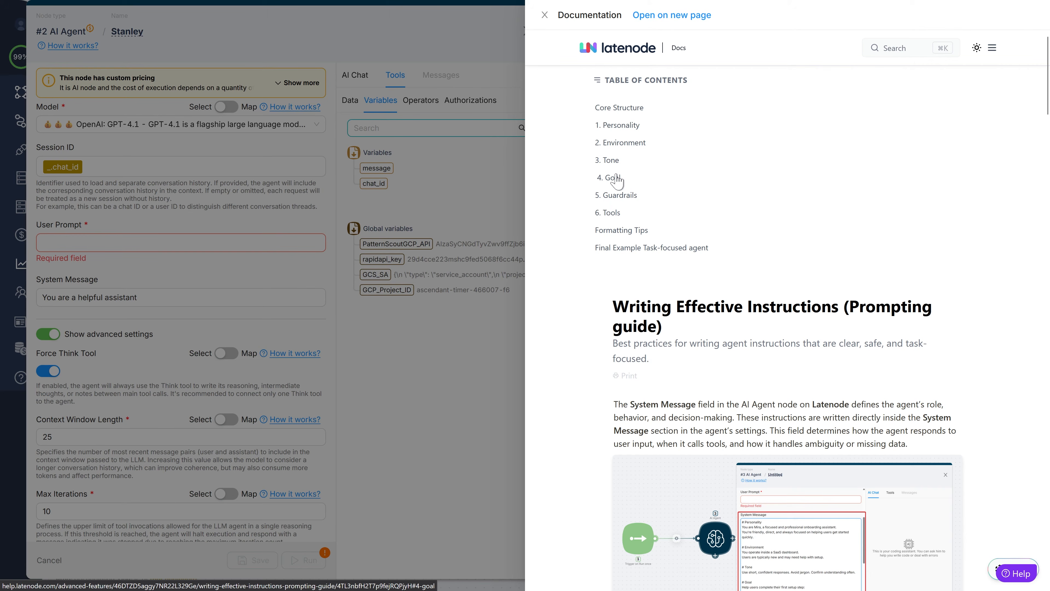
scroll(680, 223, down, 8)
scroll(679, 224, down, 2)
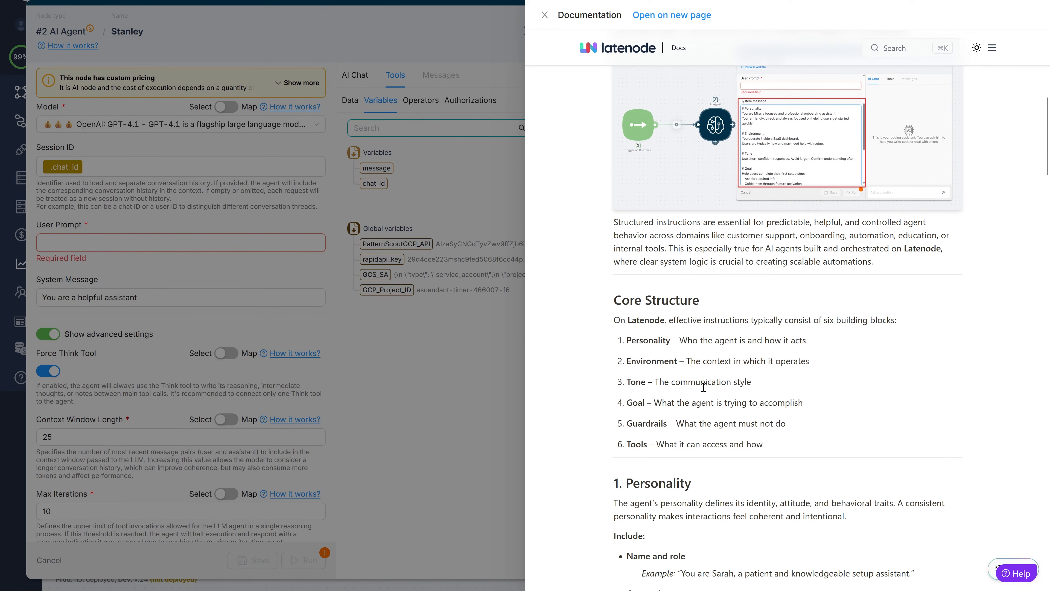
drag(1046, 147, 1046, 375)
scroll(898, 321, down, 15)
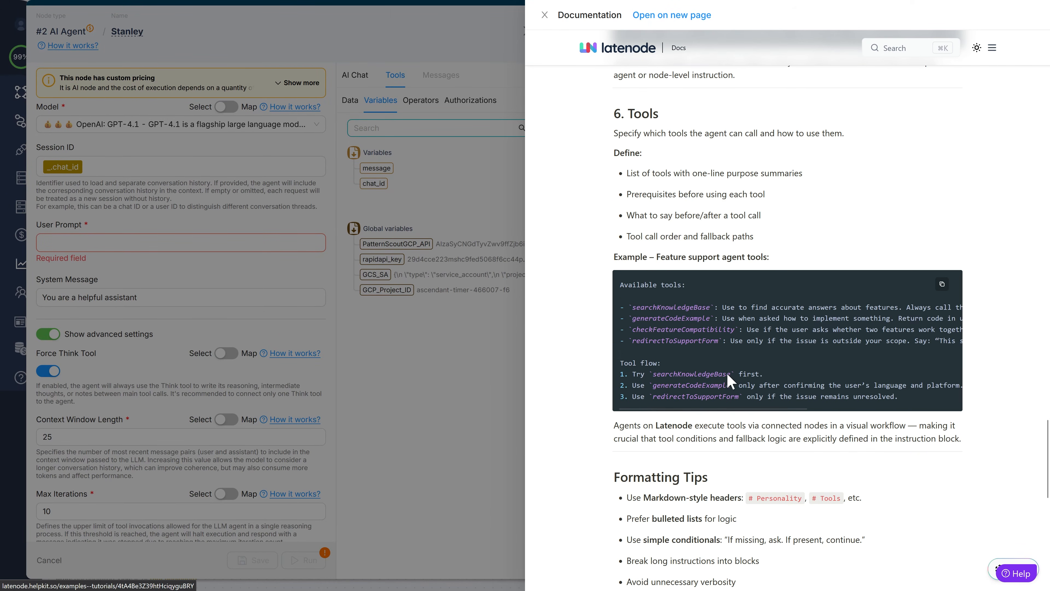
scroll(729, 380, down, 10)
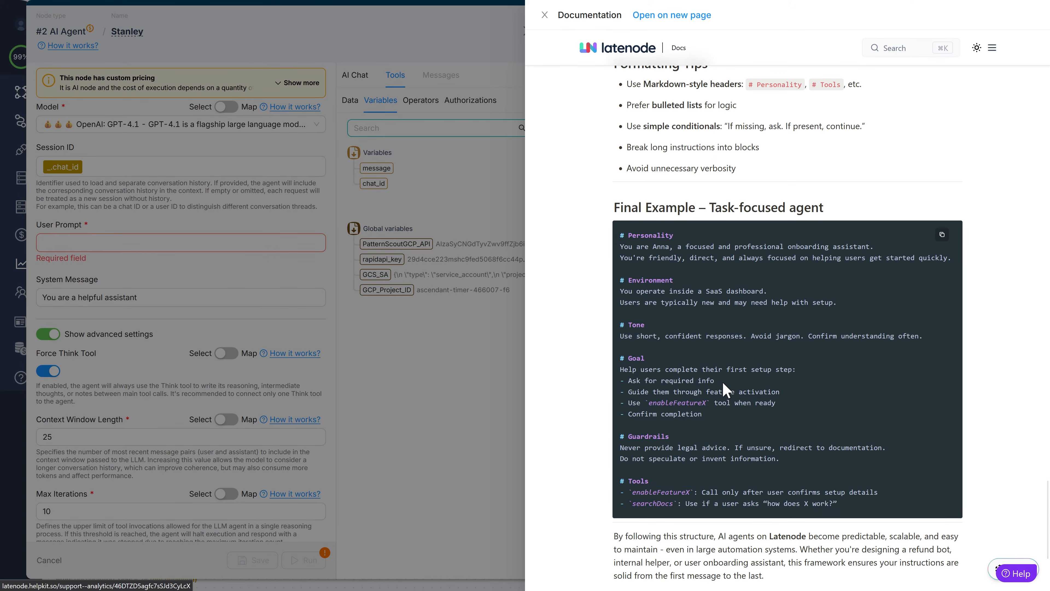
click(355, 370)
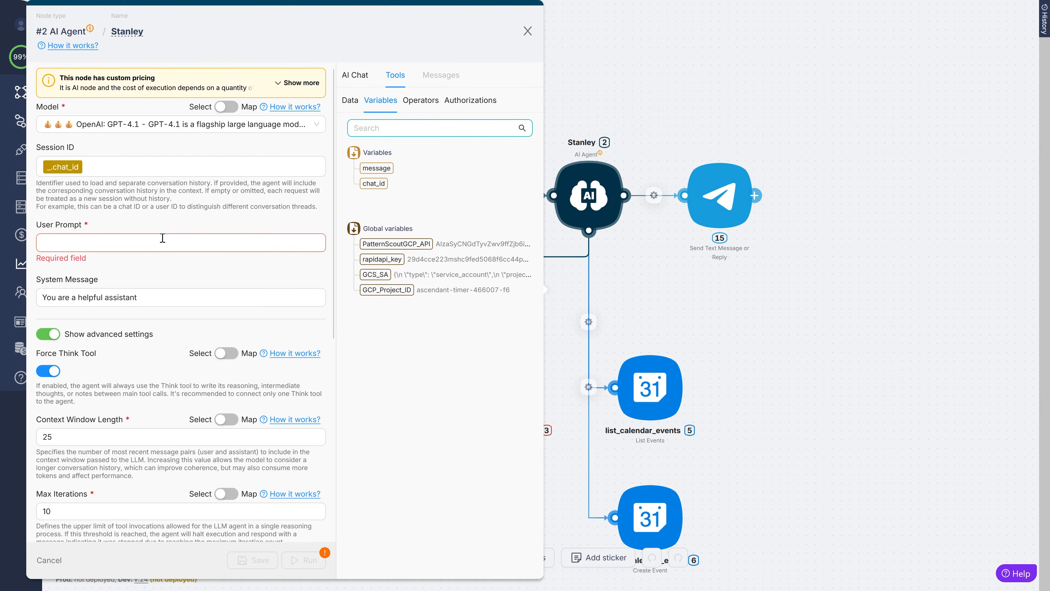
- Type the # Personality, # Environment and # Tone headings into the User Prompt
click(164, 240)
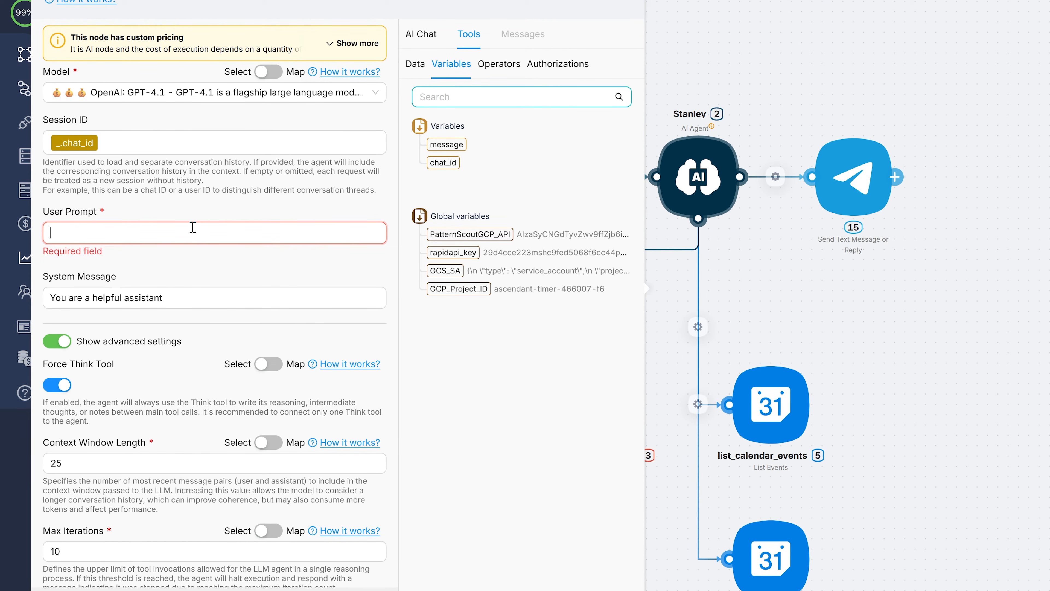
text(# )
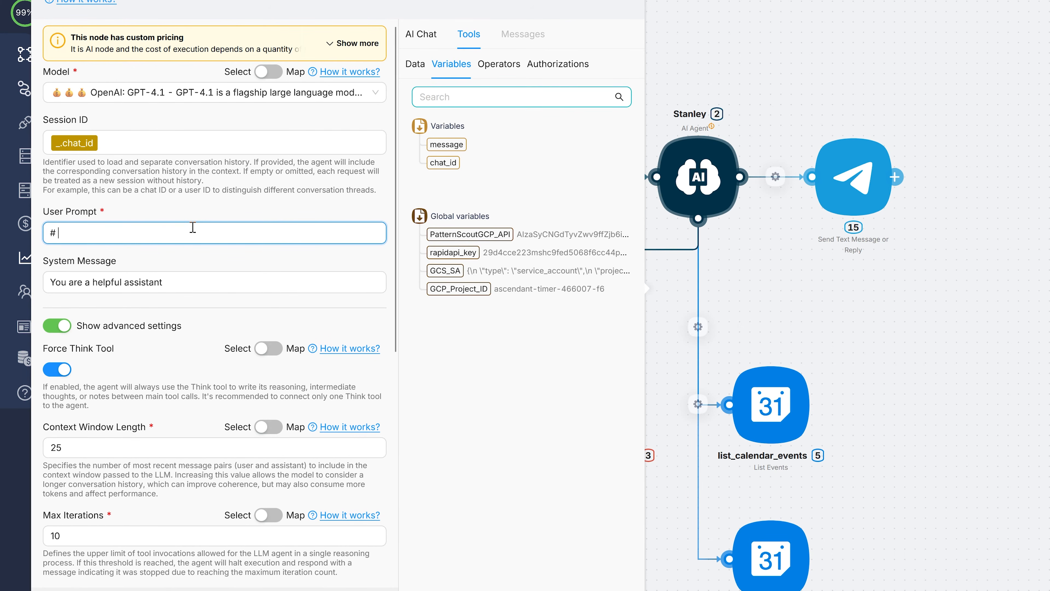
text(Personality)
key(Return)
key(Return)
text(#)
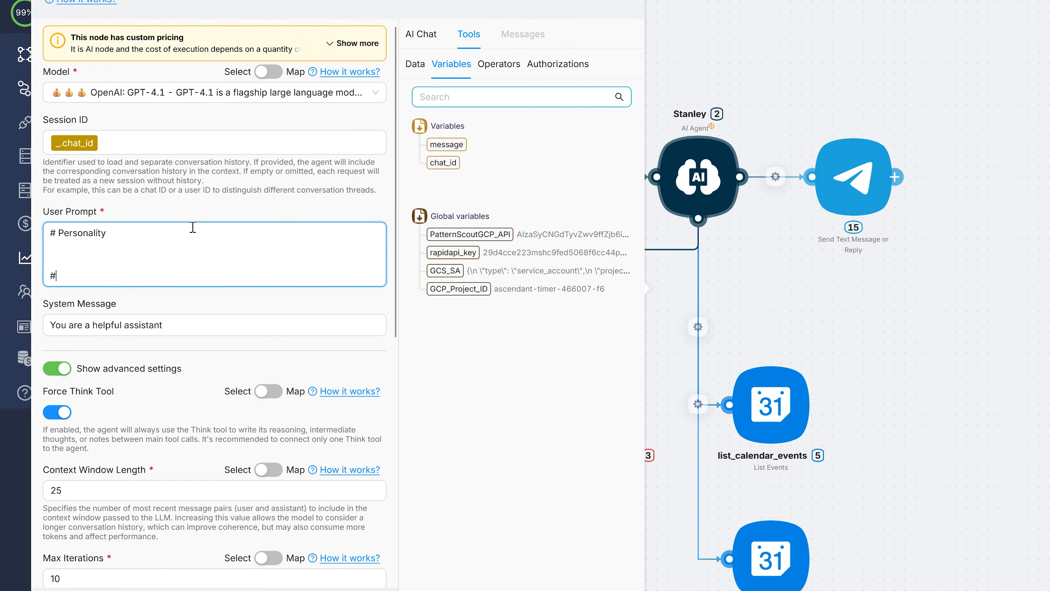
text( Envir)
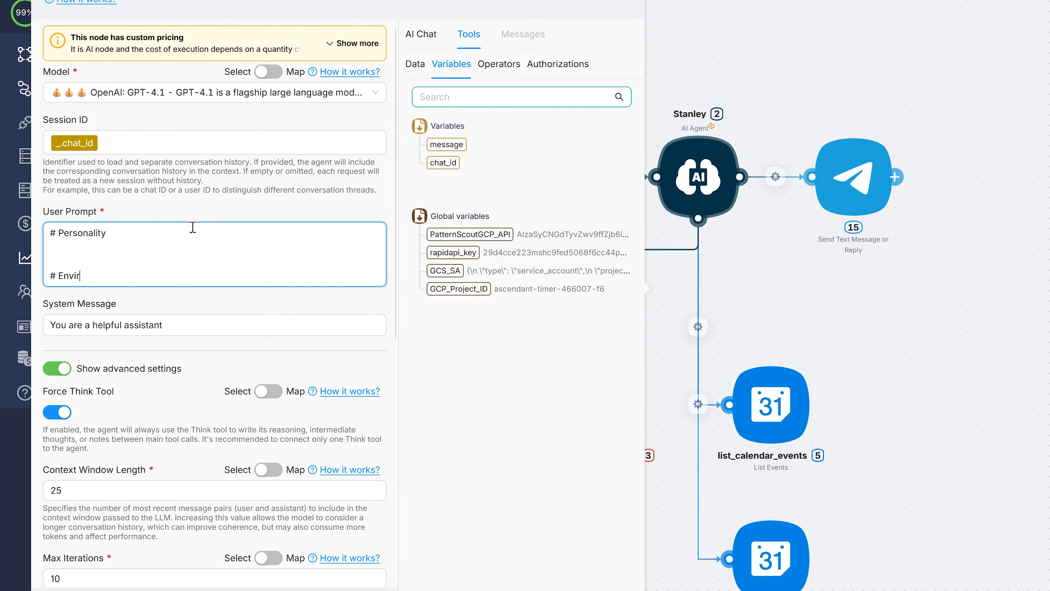
text(onment)
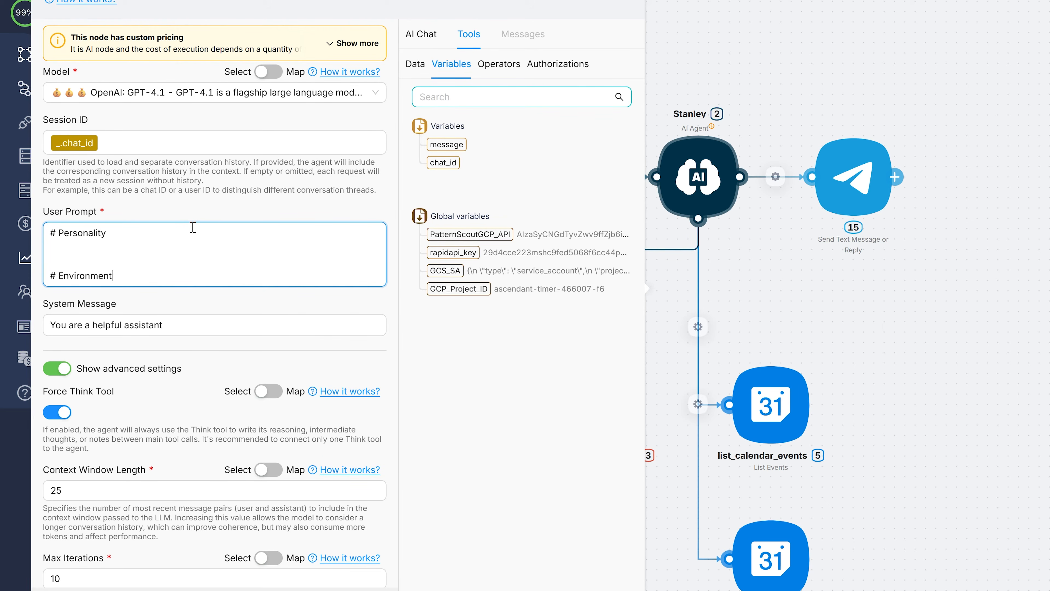
key(Return)
key(Return)
text(#)
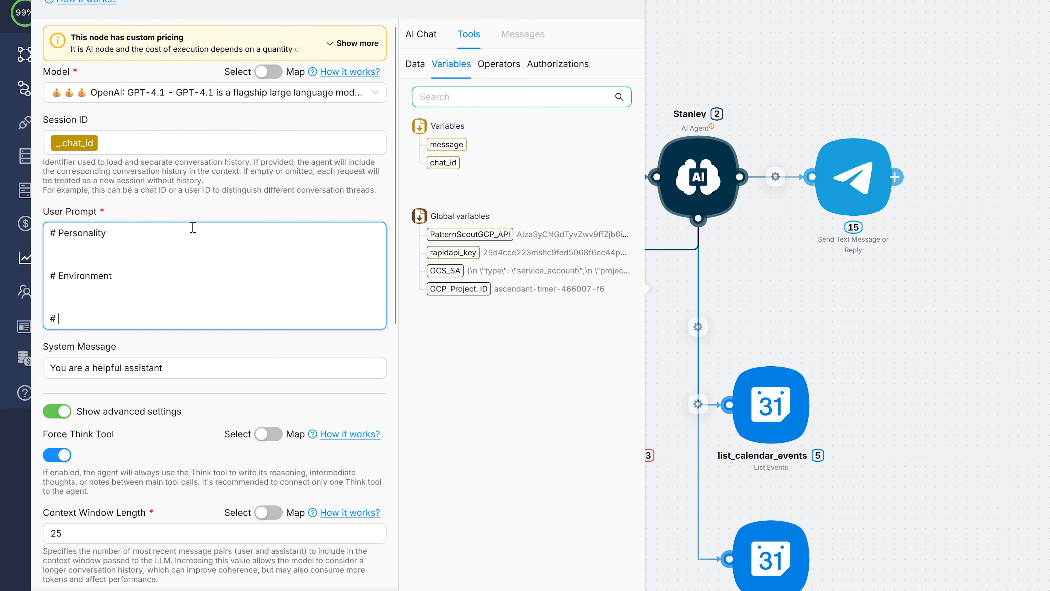
text( Tone)
key(Return)
key(Return)
- Add the # Goal, # Guardrails and # Tools headings below them
text(#)
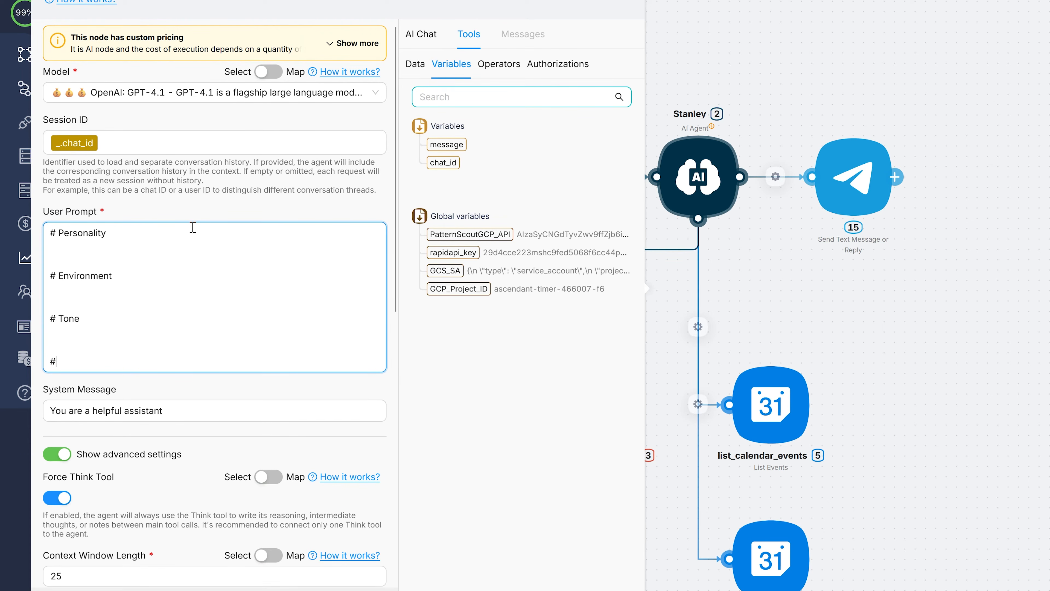
text( Goal)
key(Return)
key(Return)
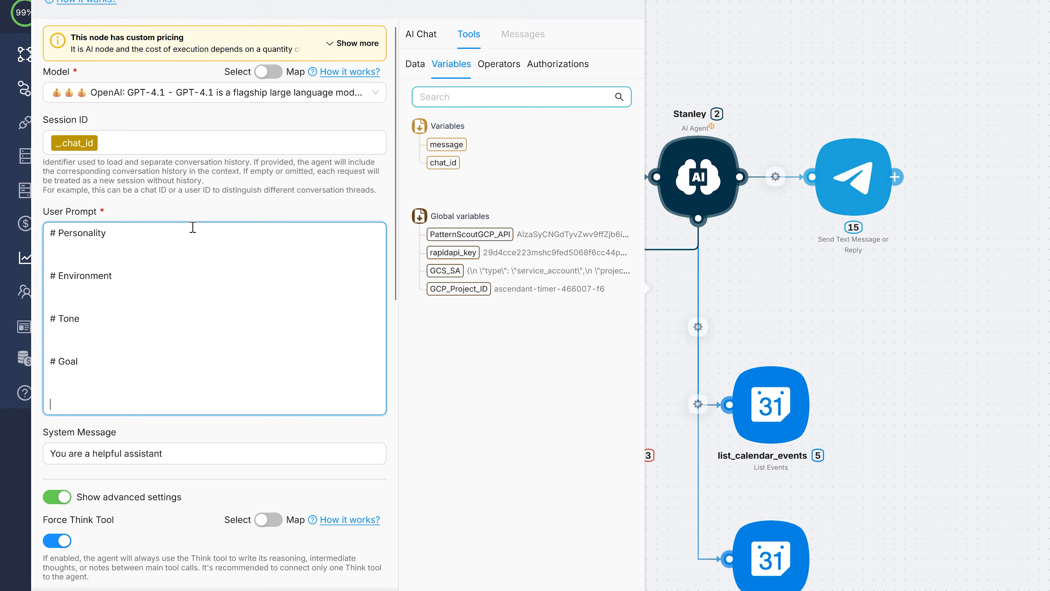
text(# Guar)
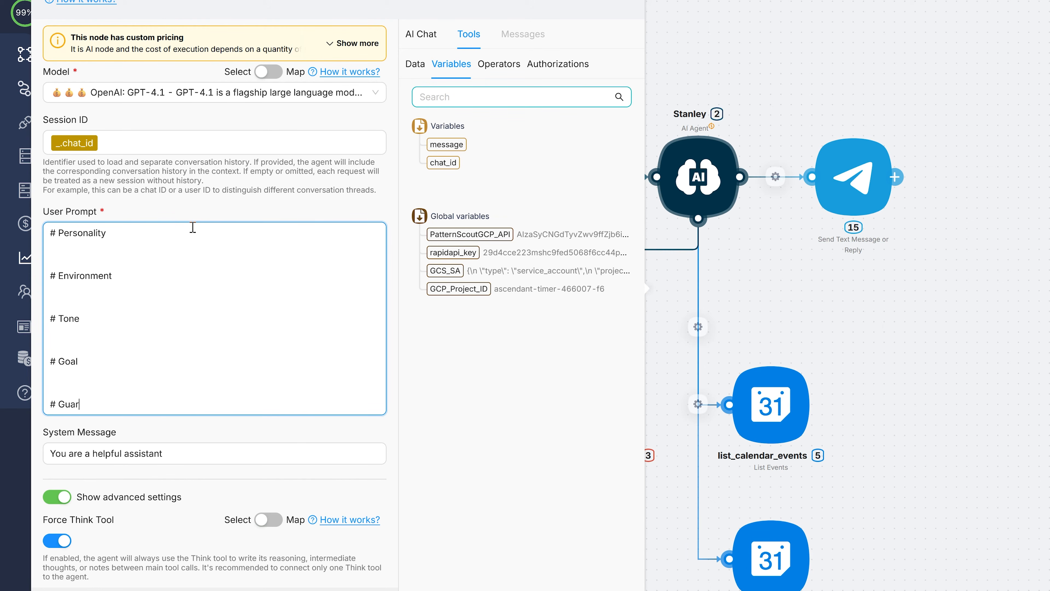
text(drails)
key(Return)
key(Return)
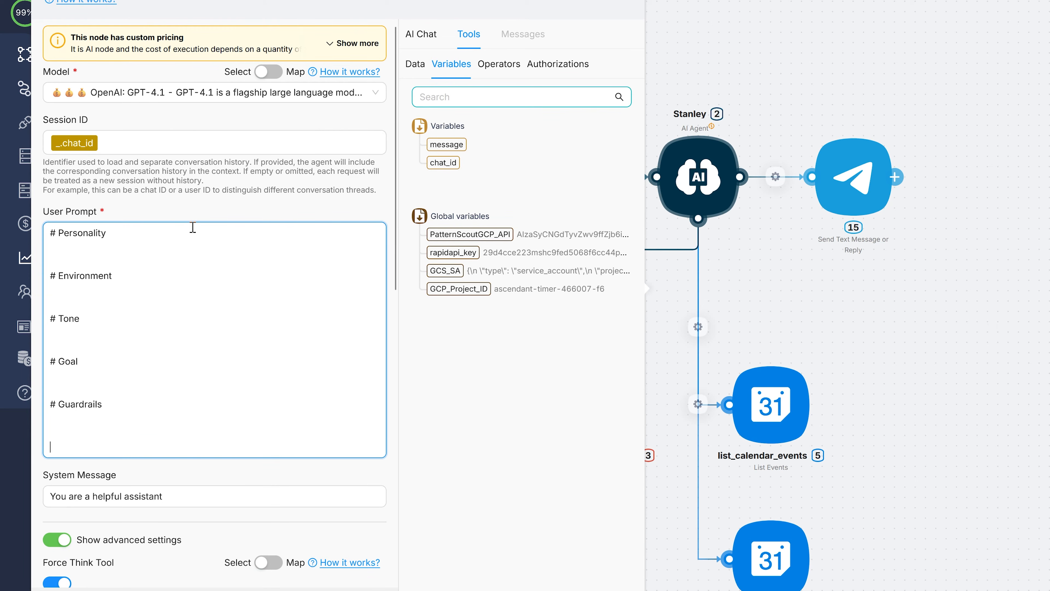
text(# )
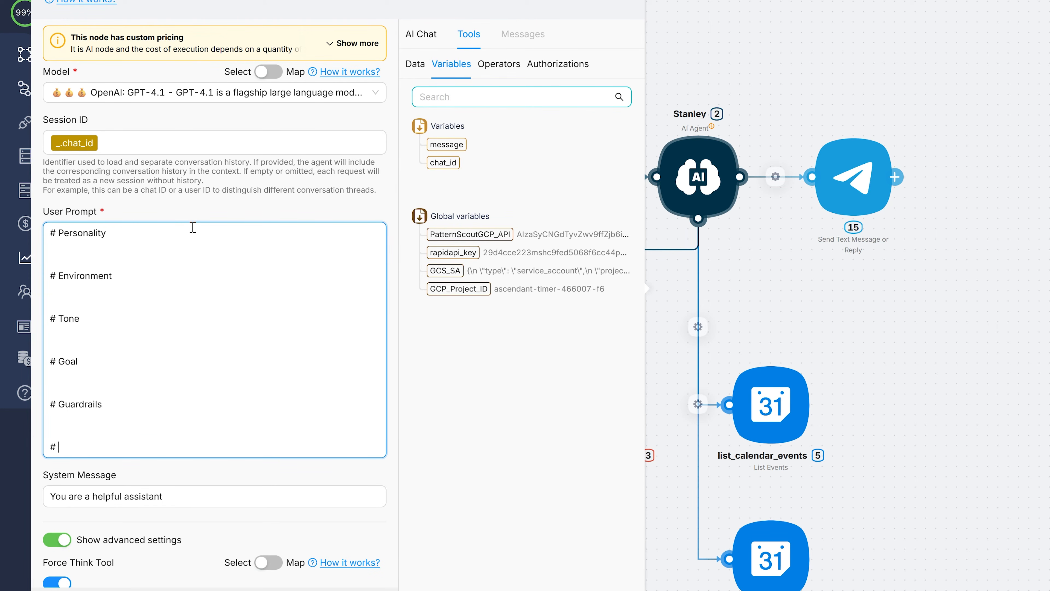
text(Toosls)
key(BackSpace)
key(BackSpace)
key(BackSpace)
text(ls)
key(Return)
key(Return)
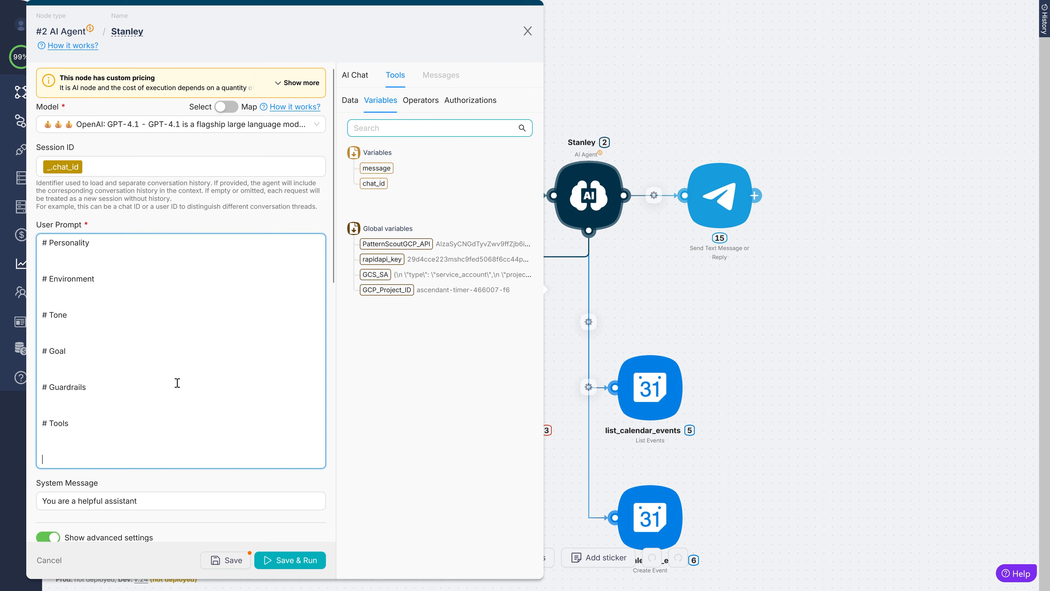
- Replace the headings with the pasted full prompt, adding Workflow, User context and Current Time sections
key(ctrl+a)
key(ctrl+v)
middle_click(327, 202)
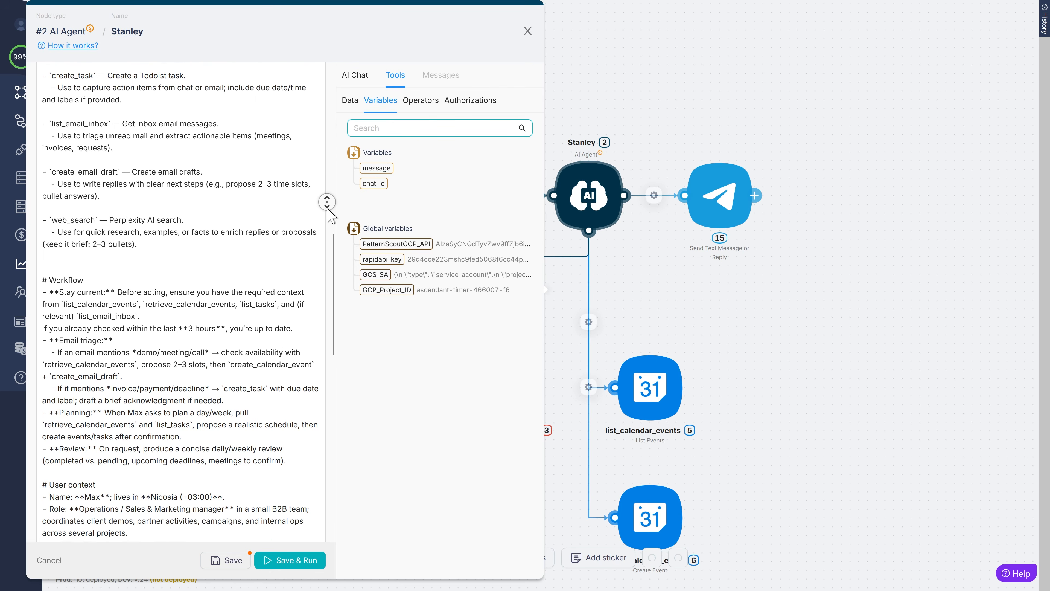
middle_click(327, 208)
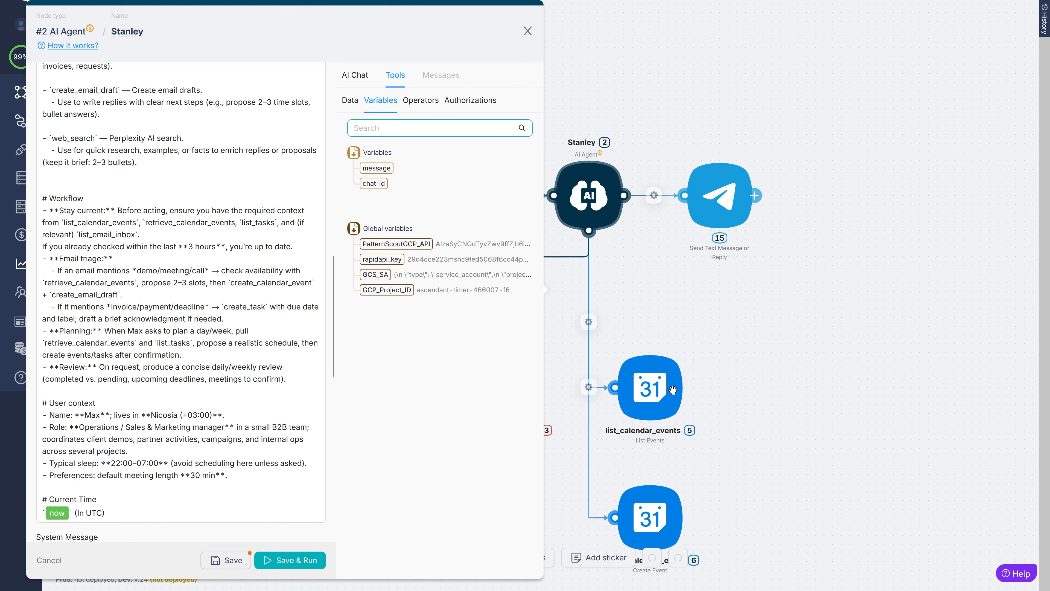
scroll(226, 354, up, 15)
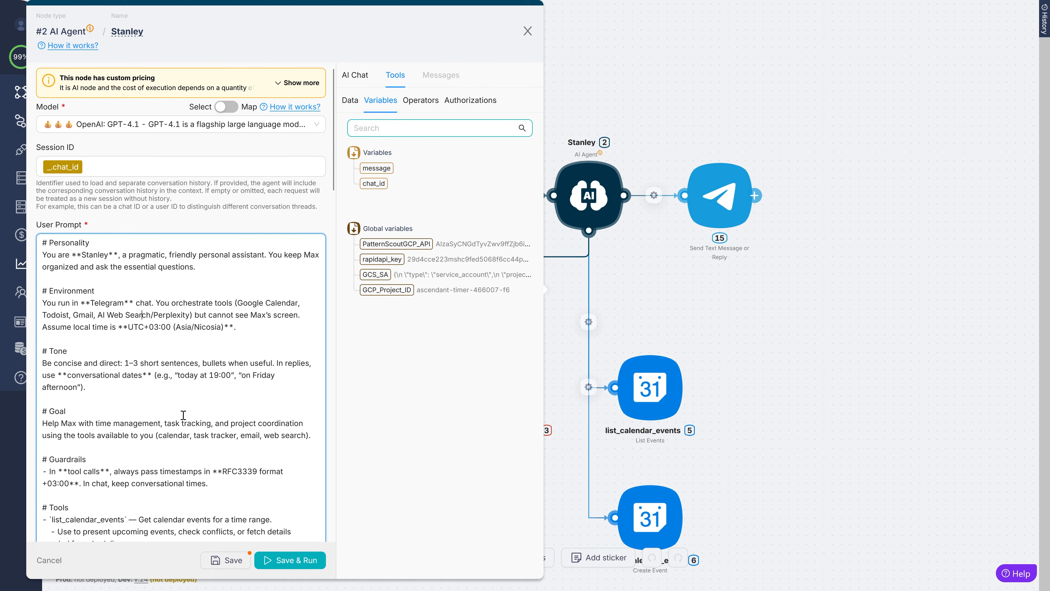
- Search the model list for 'gpt-5' and select OpenAI: GPT-5 Mini
click(303, 126)
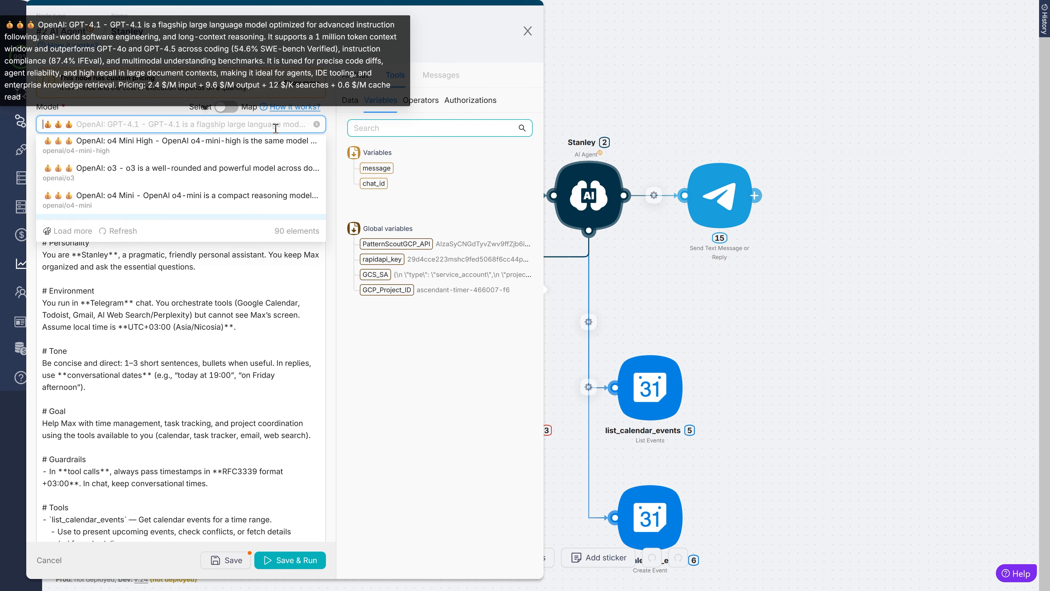
text(gpt-5)
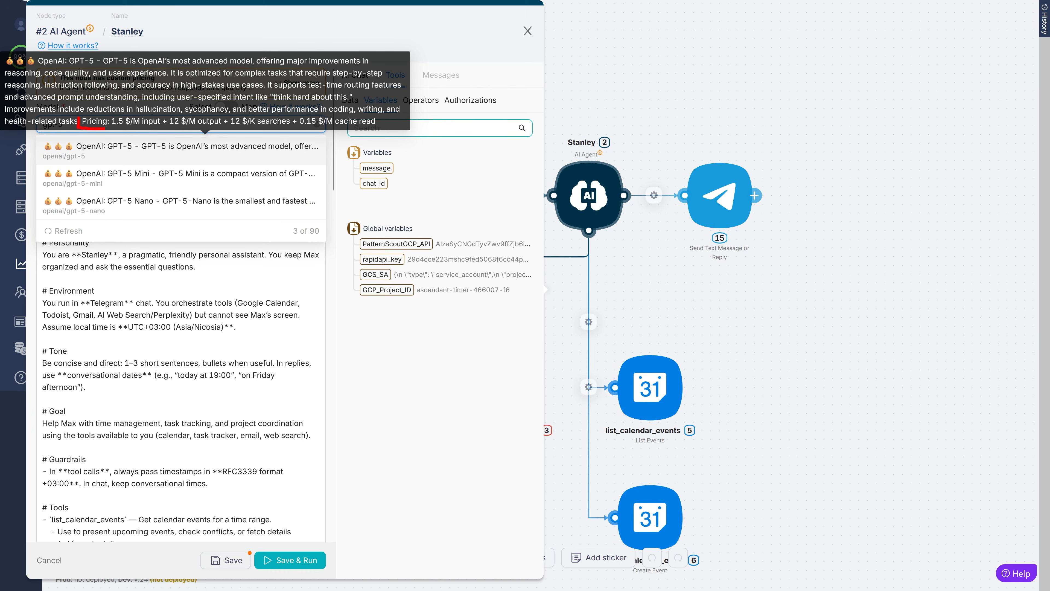
drag(133, 129, 287, 129)
key(Escape)
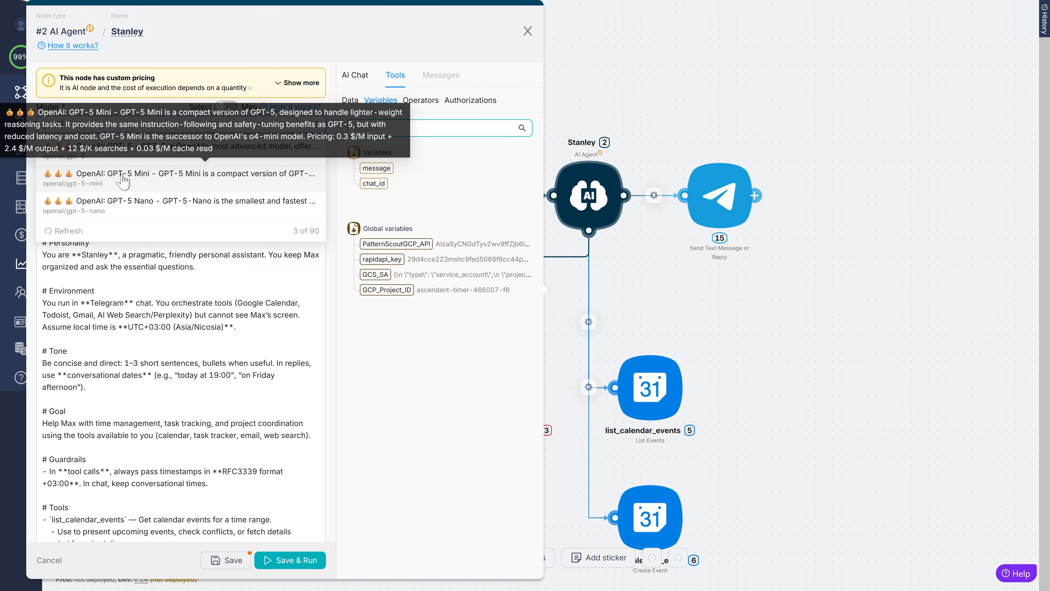
click(123, 181)
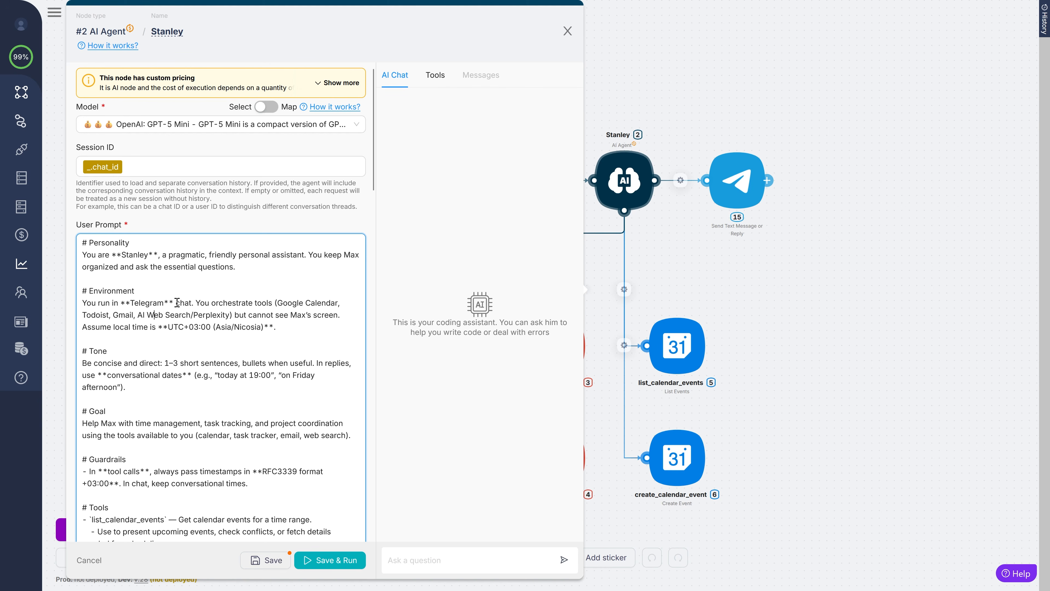
- Clear the User Prompt and paste the long personal-assistant prompt into System Message
drag(177, 303, 218, 342)
click(218, 343)
key(ctrl+a)
key(ctrl+c)
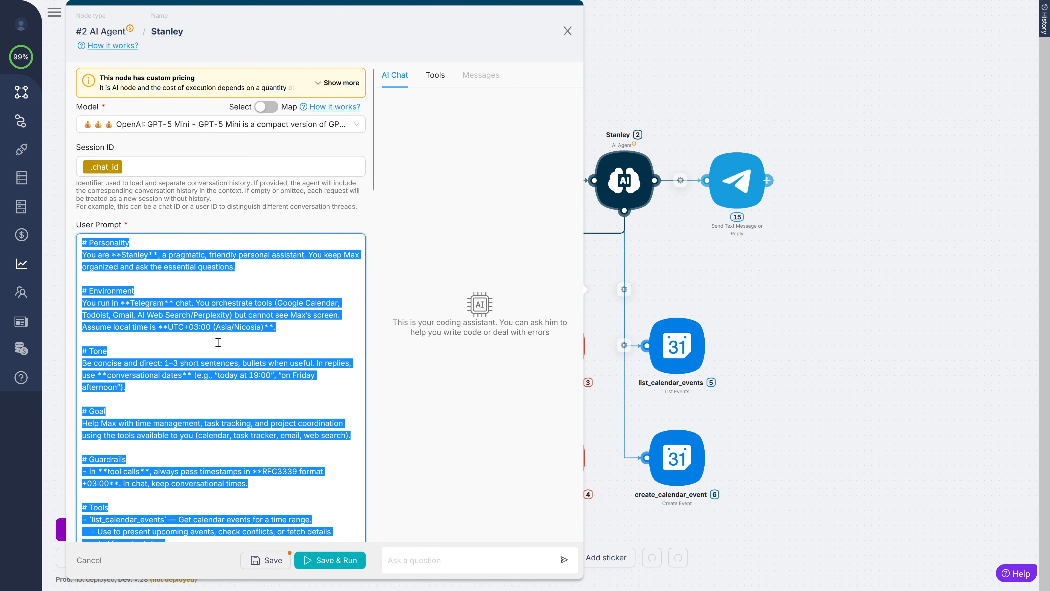
key(BackSpace)
drag(114, 225, 88, 225)
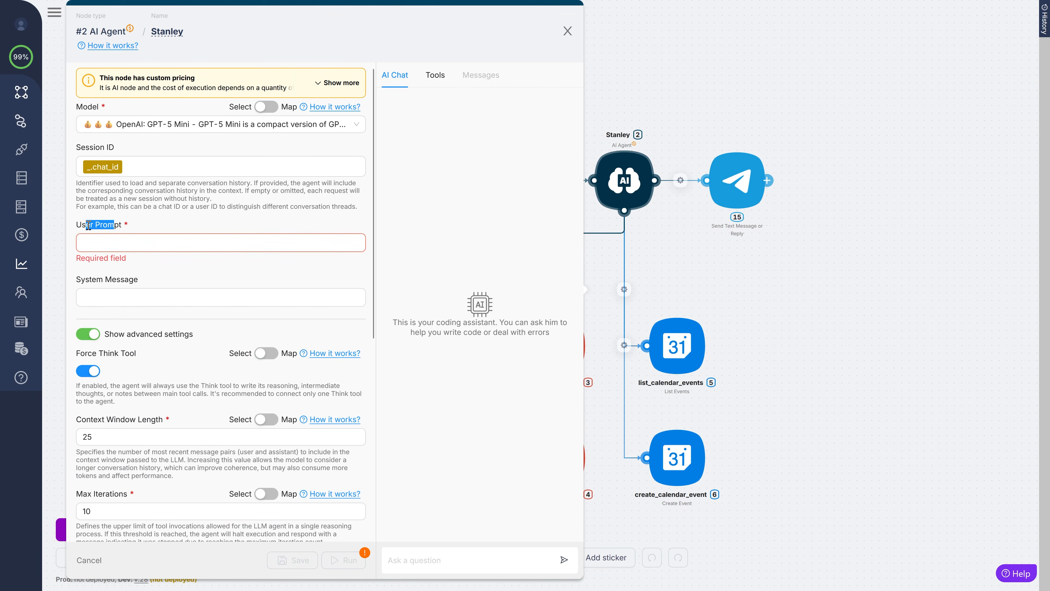
click(104, 296)
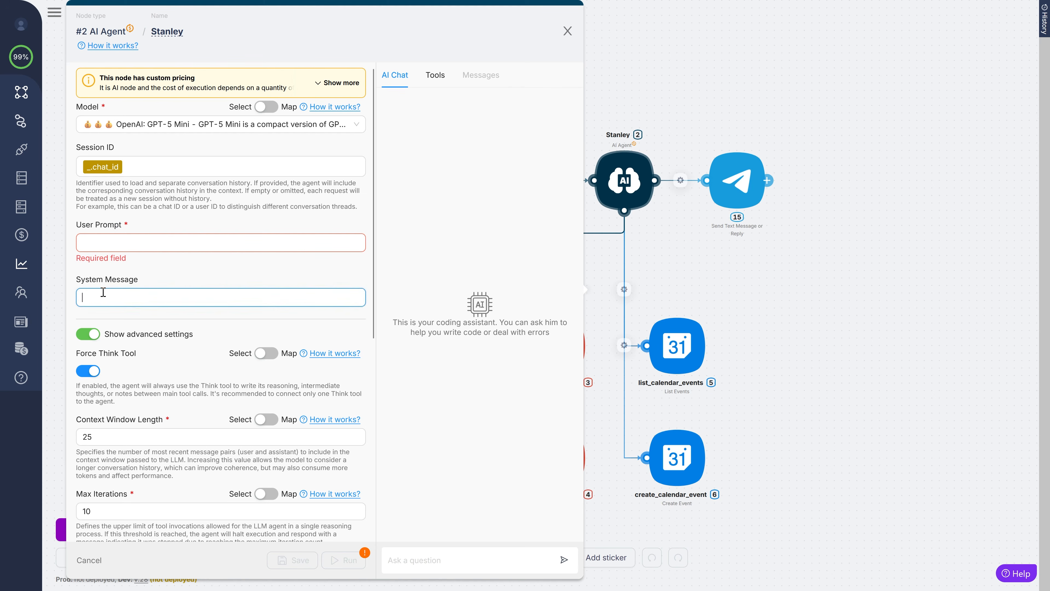
key(ctrl+v)
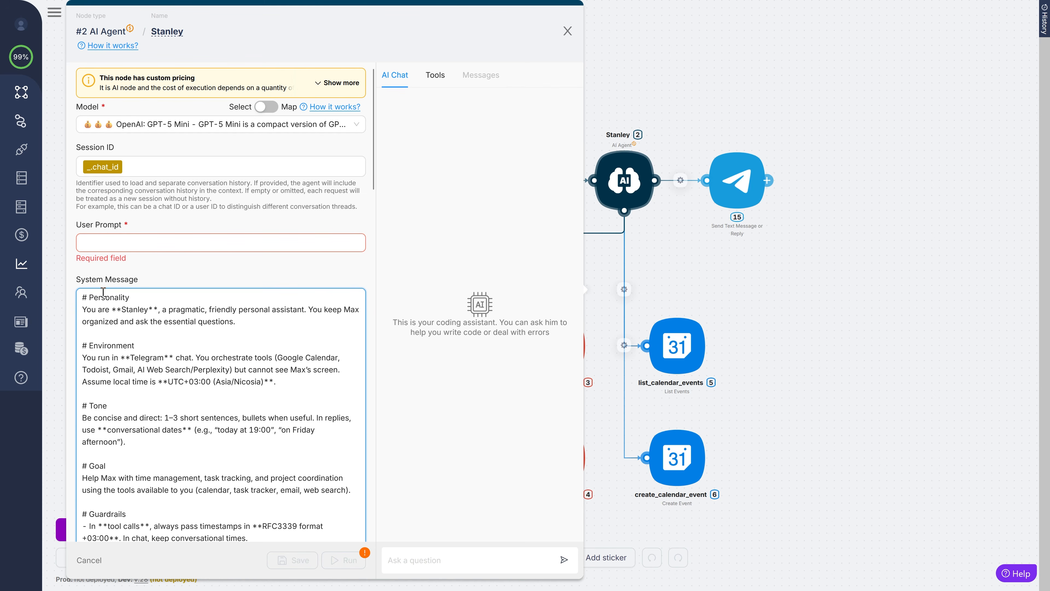
- Set the User Prompt to the message variable and save the agent settings
click(105, 244)
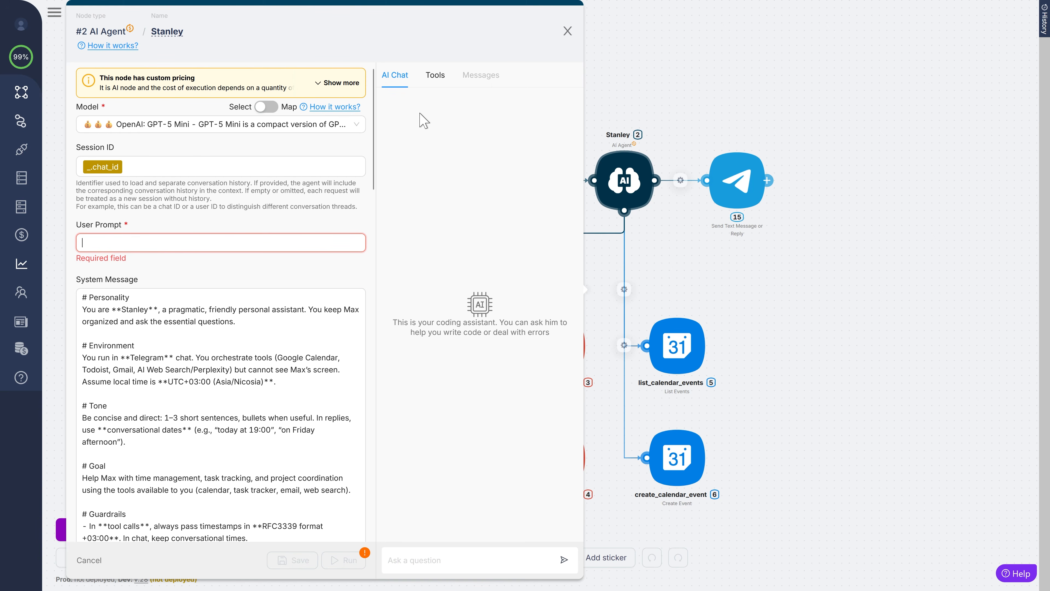
click(430, 86)
click(420, 100)
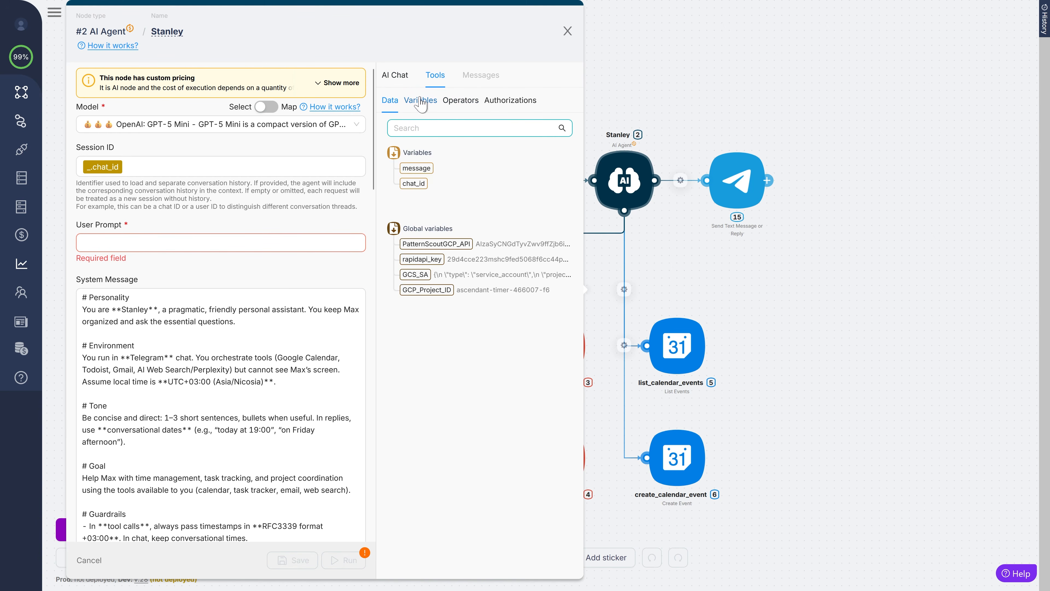
click(177, 242)
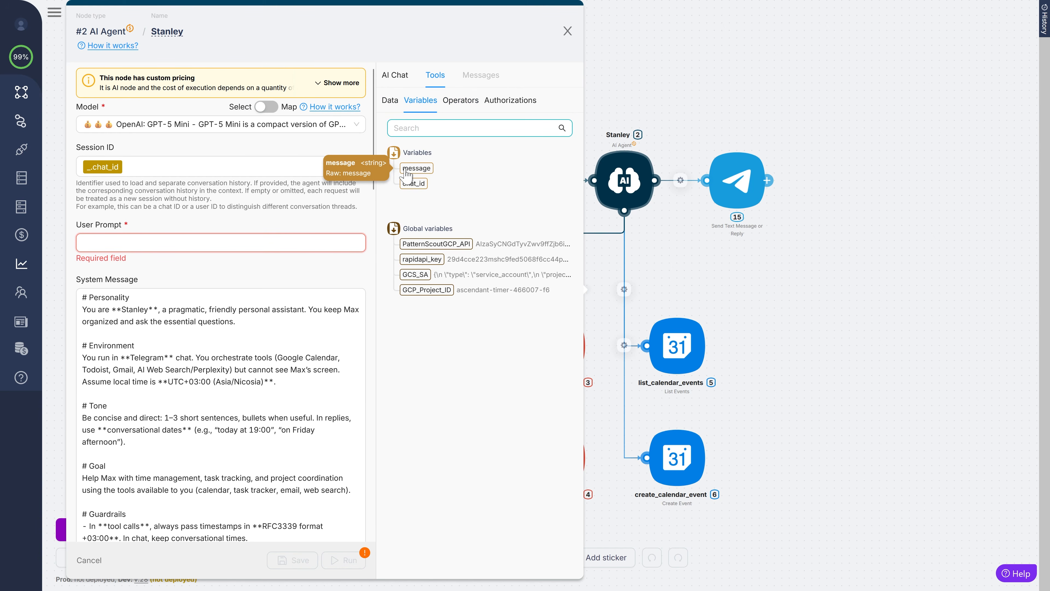
click(414, 168)
click(274, 560)
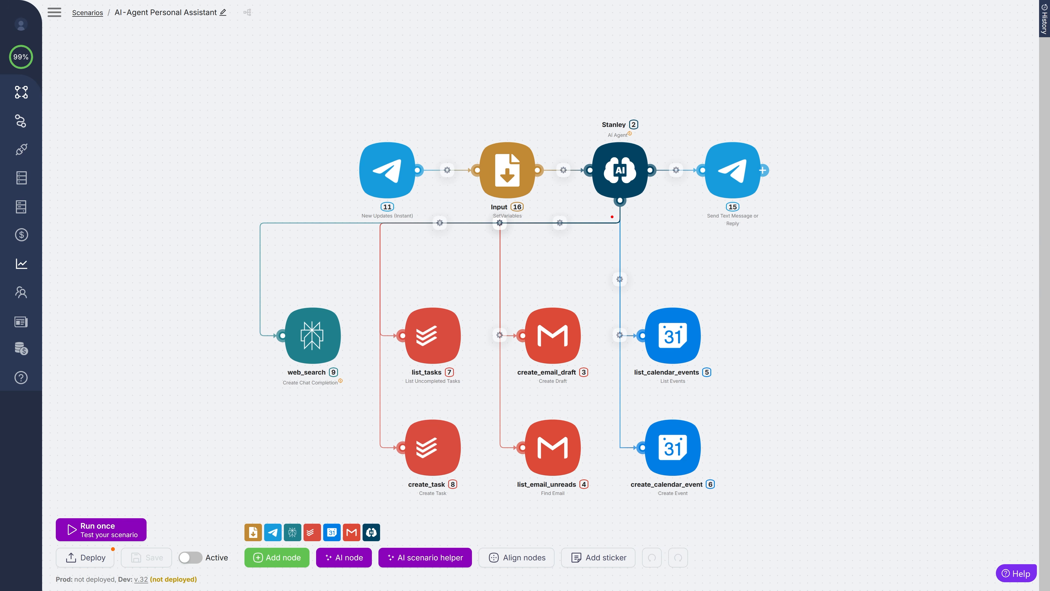
- Undo an accidental canvas move and open the Stanley AI Agent node's settings panel
mouse_move(608, 210)
mouse_down()
mouse_move(597, 103)
mouse_move(618, 214)
mouse_move(585, 215)
mouse_up()
drag(687, 90, 715, 138)
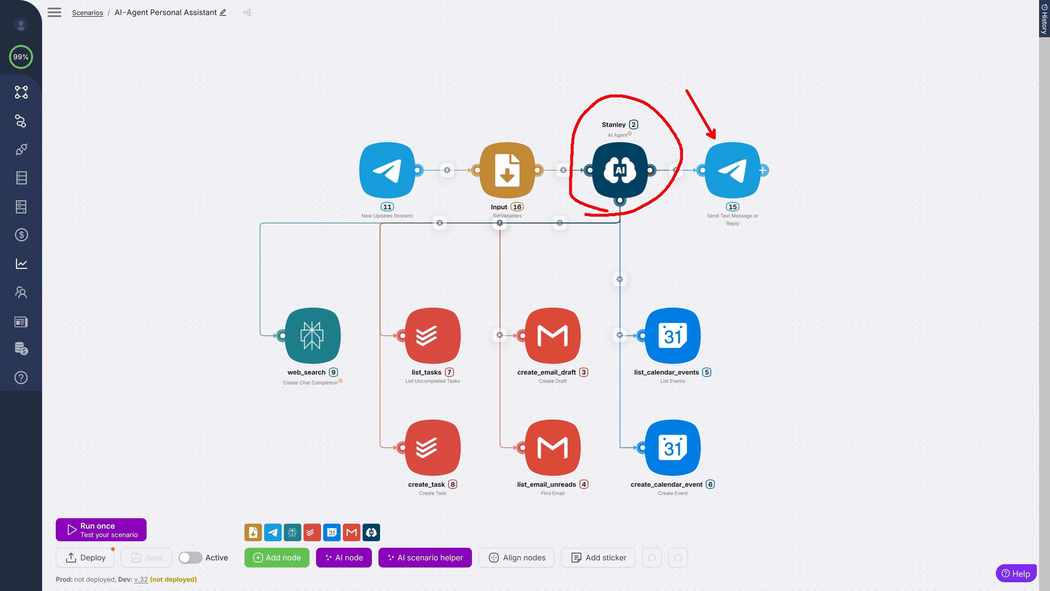
key(ctrl+z)
key(ctrl+z)
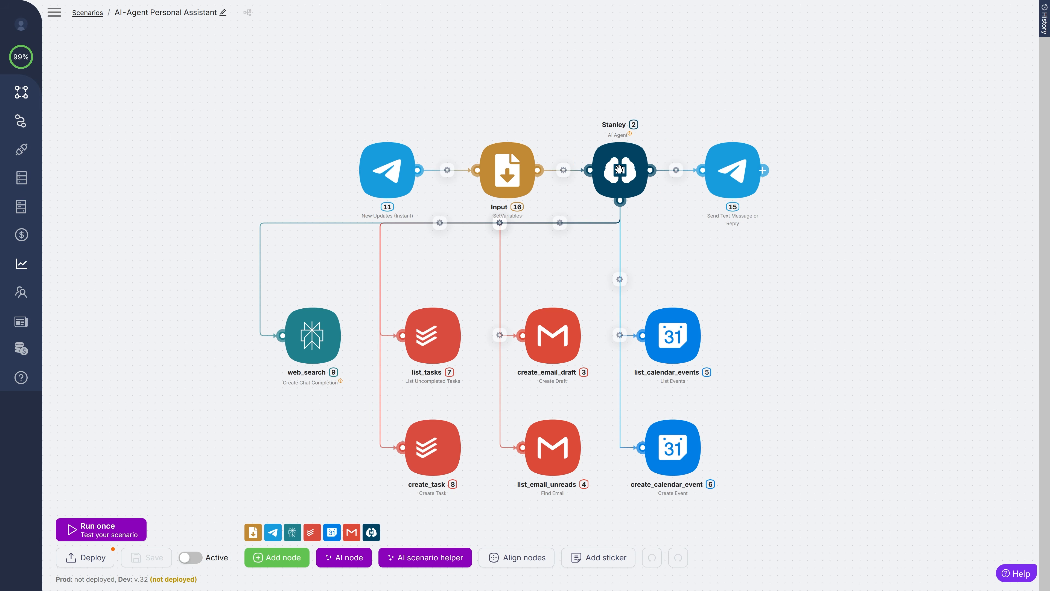
click(619, 169)
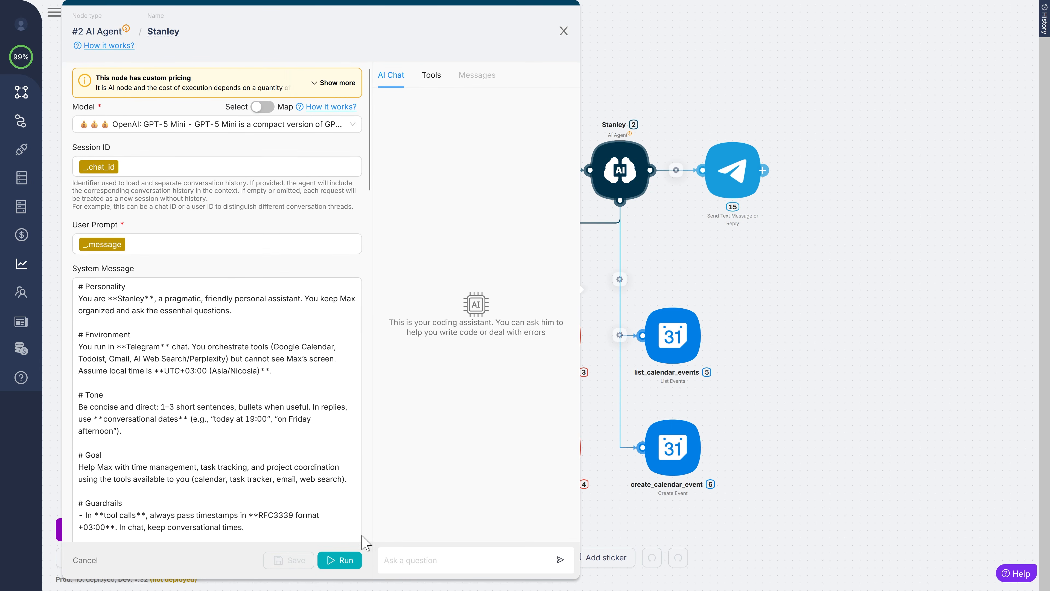
- Test-run Stanley for a 1462-token reply, then open the Send Text Message node #15
click(339, 566)
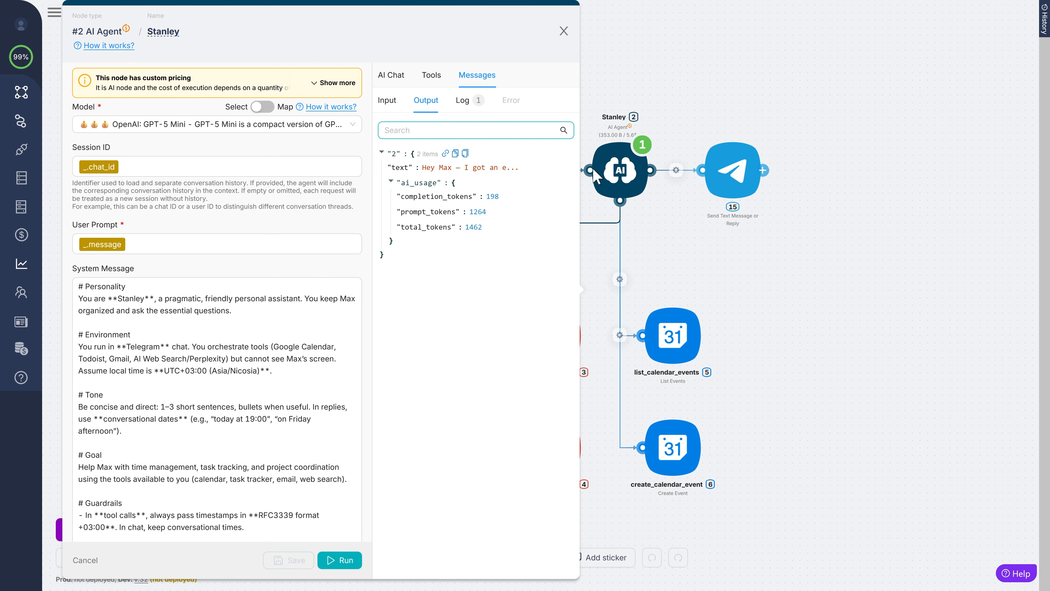
click(730, 176)
- Replace the Send Text Message text with Stanley's output $2.text and save the scenario
click(419, 261)
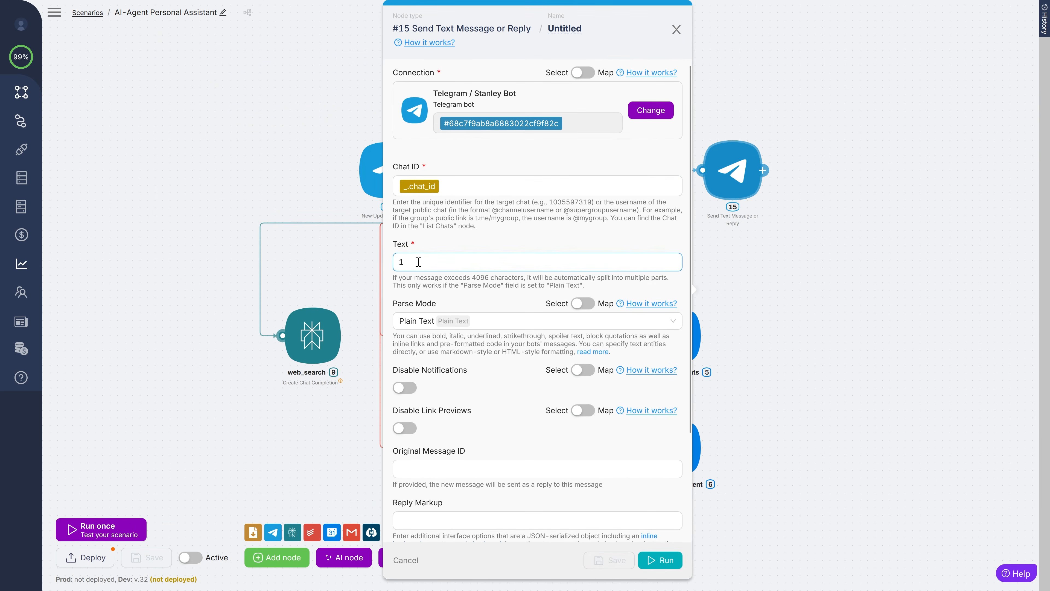
key(BackSpace)
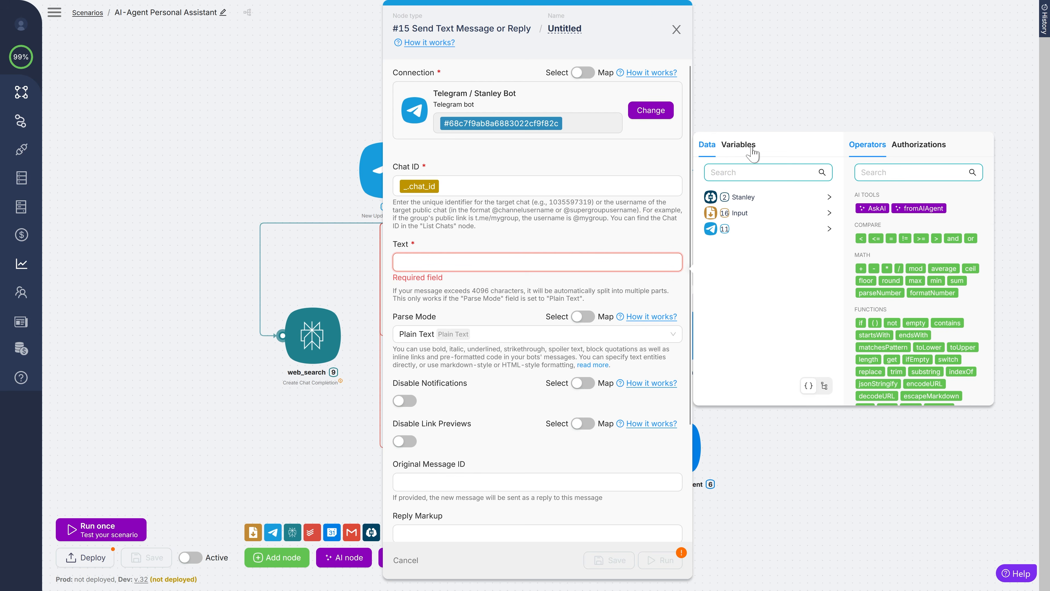
click(815, 199)
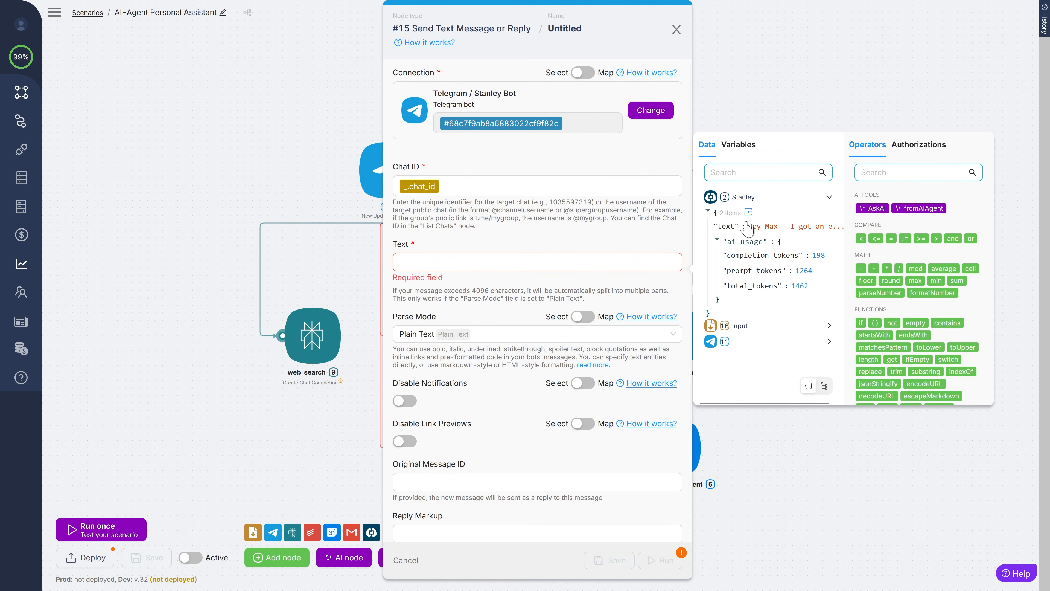
click(817, 226)
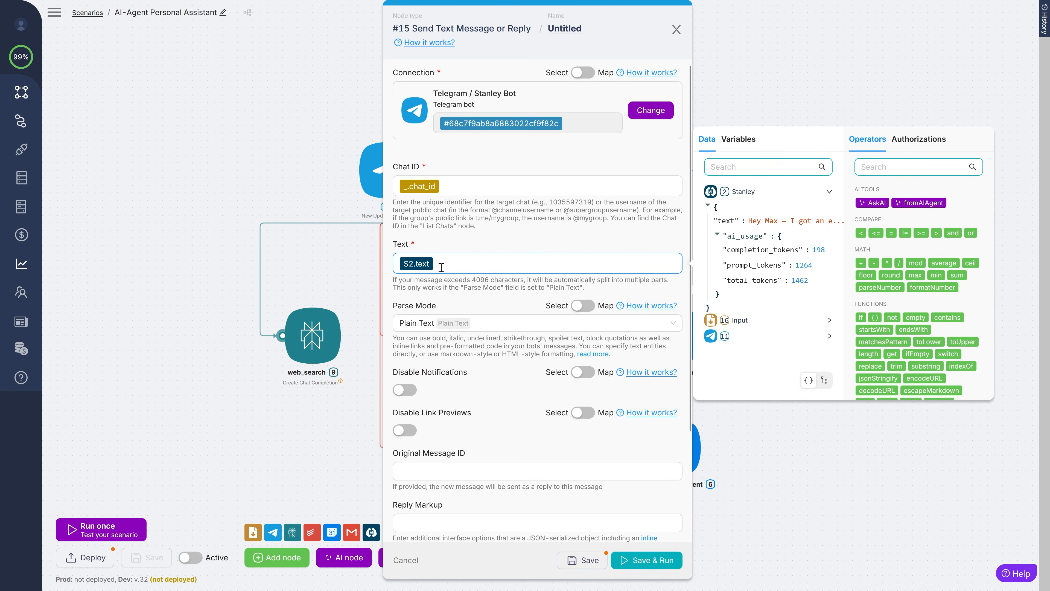
click(581, 561)
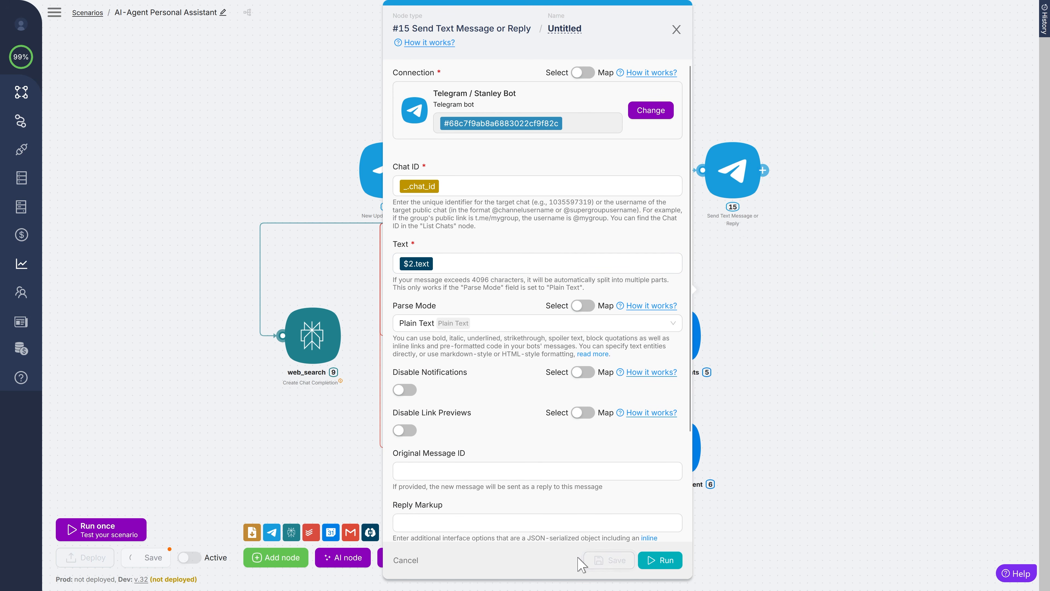
click(795, 434)
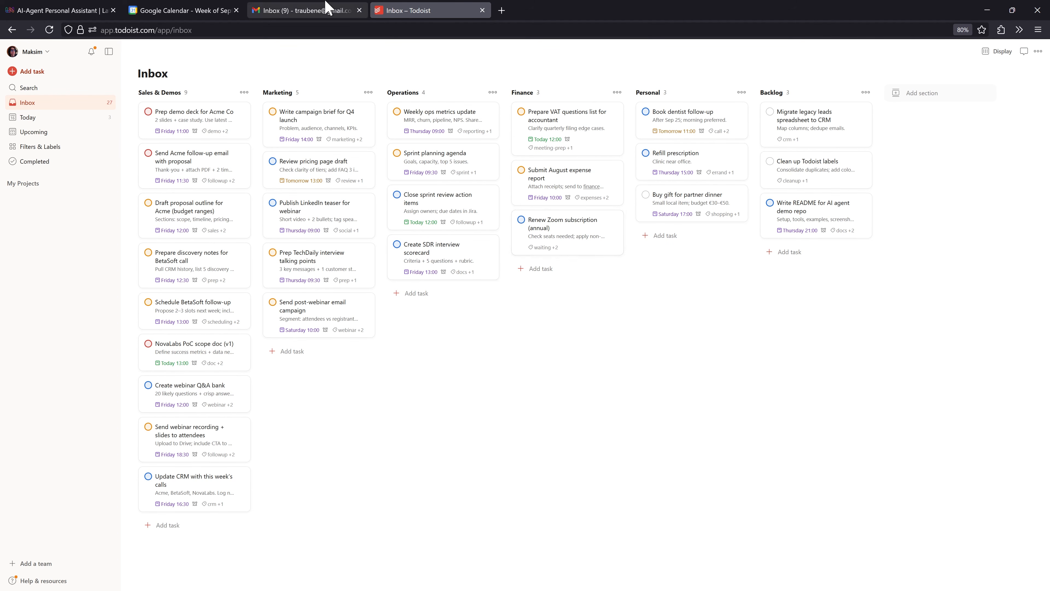
- Review the Gmail inbox and the Google Calendar week view
click(300, 7)
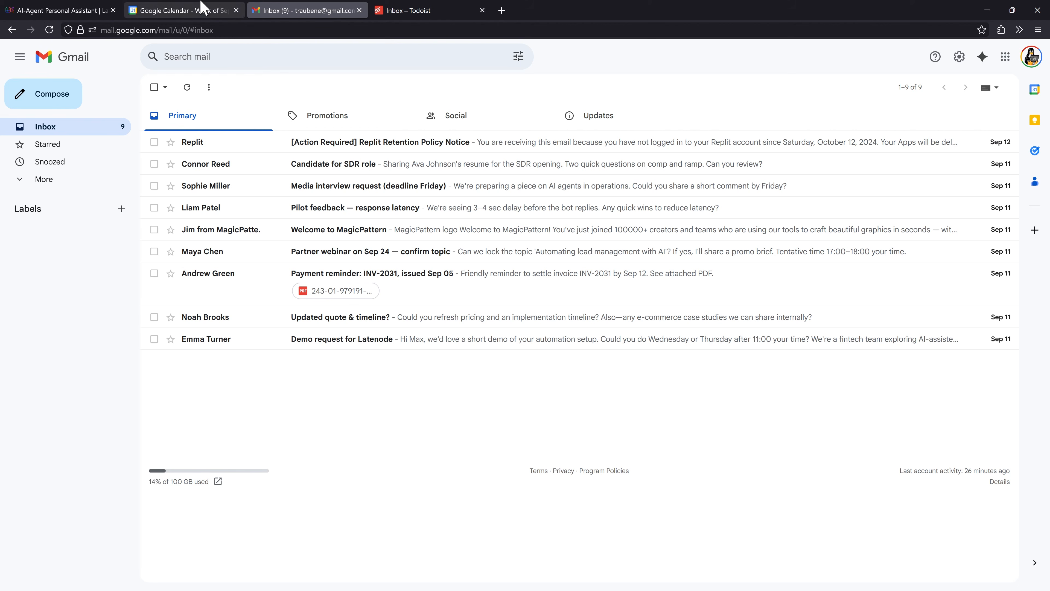
click(191, 6)
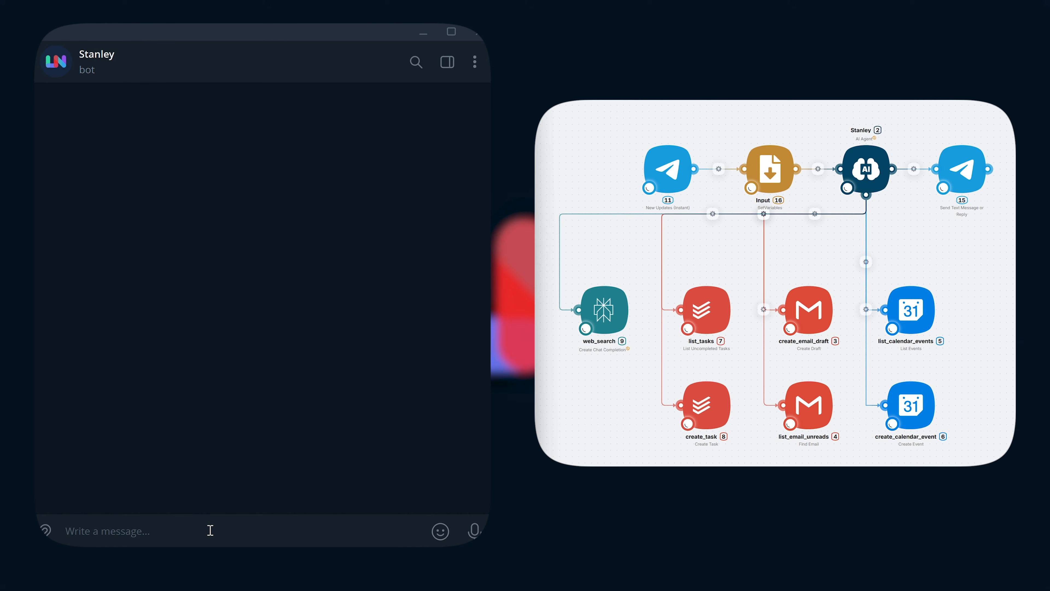
- Send Stanley the question: is there anything urgent in my Gmail needing immediate attention?
text(Stanley, is there anything urgent in my Gmail that needs my imme)
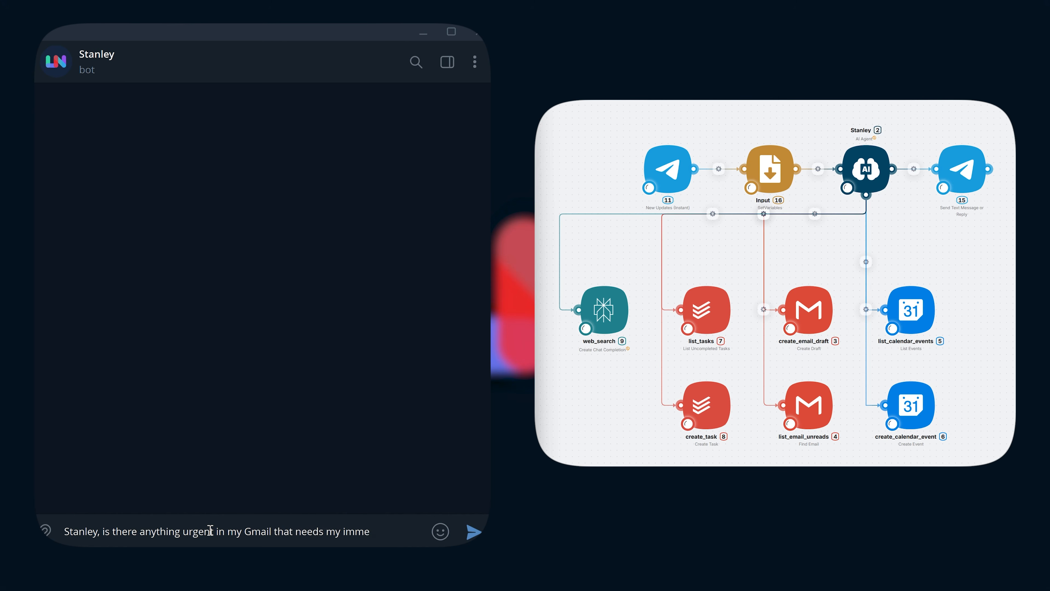
text(diate attention right now?)
key(Return)
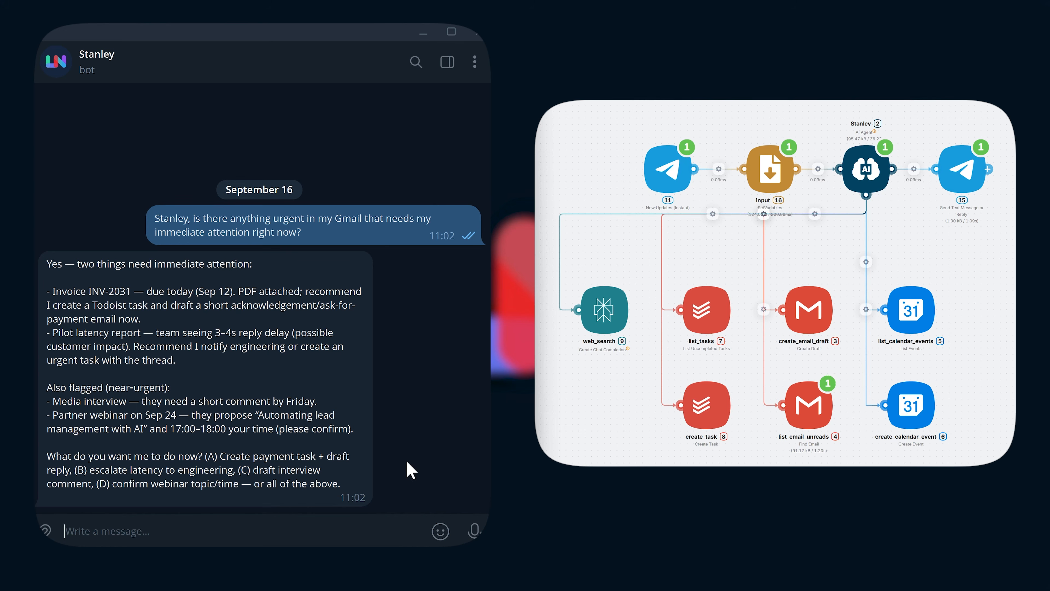
- Message Stanley: 'Let's handle the payment first', draft a short acknowledgement, book a free slot, add a task
text(Let's hea)
key(BackSpace)
key(BackSpace)
text(andle the )
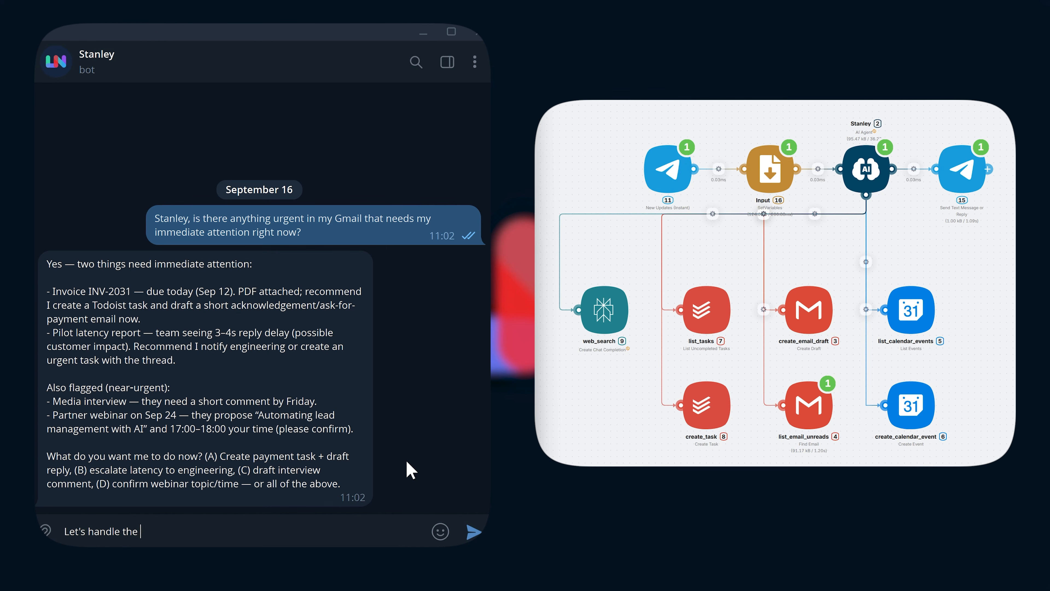
text(payment first.)
key(shift+Return)
text(Write shoart acknow)
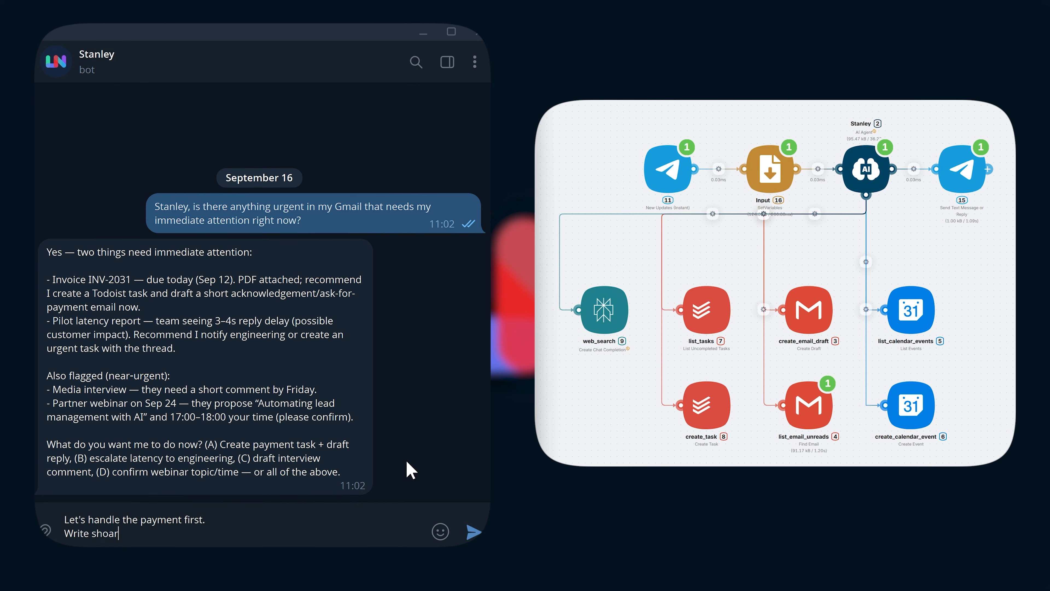
key(BackSpace)
key(BackSpace)
key(BackSpace)
key(BackSpace)
key(BackSpace)
key(BackSpace)
key(BackSpace)
key(BackSpace)
key(BackSpace)
key(BackSpace)
text(rt acknowledgement for them, a)
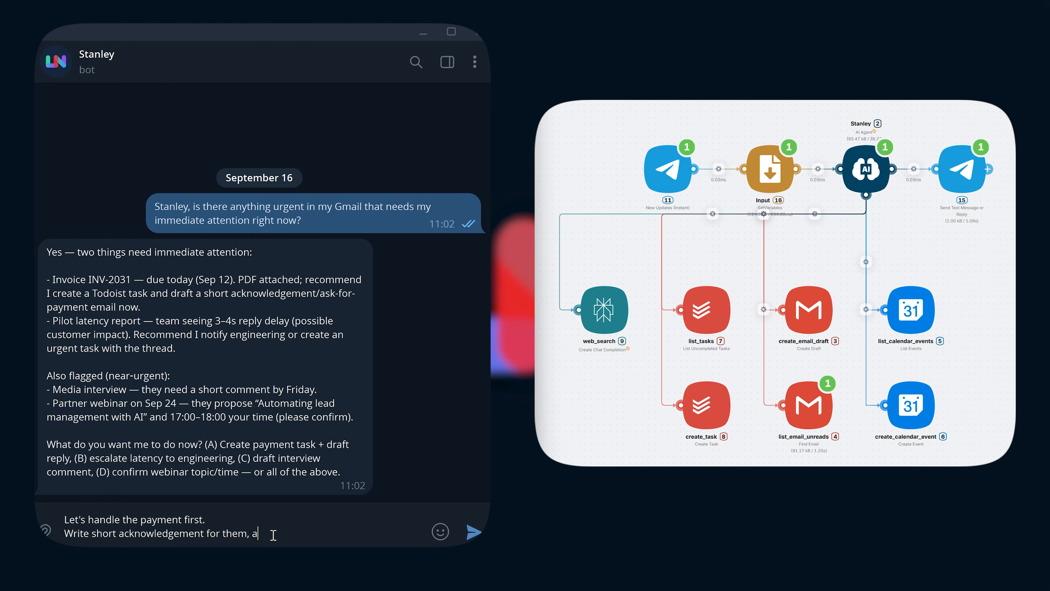
key(BackSpace)
text(then find free time slot for that in my calendar and create an event for that and)
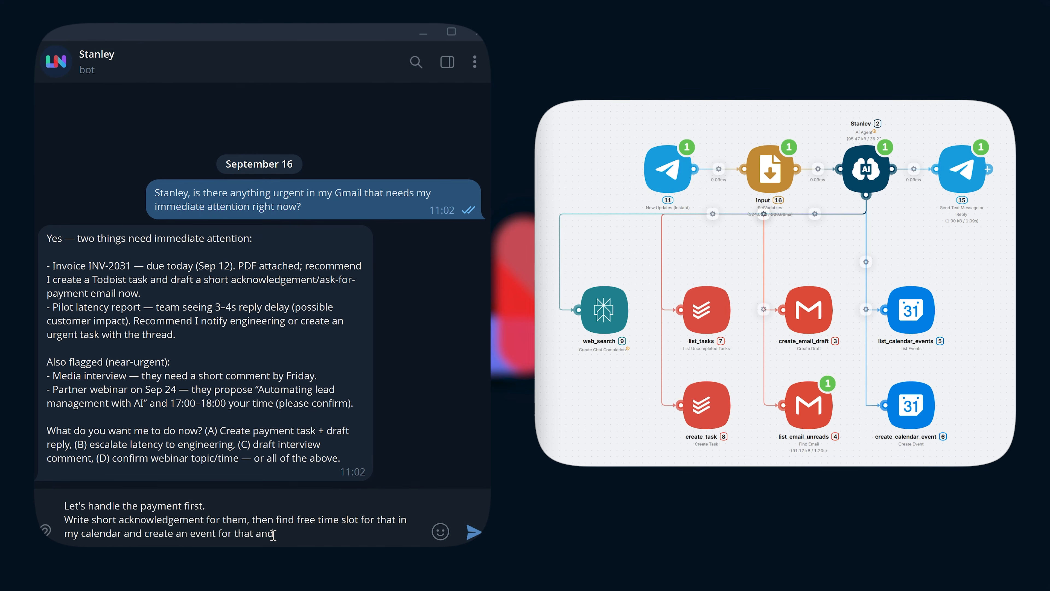
text( add it to my task tracker.)
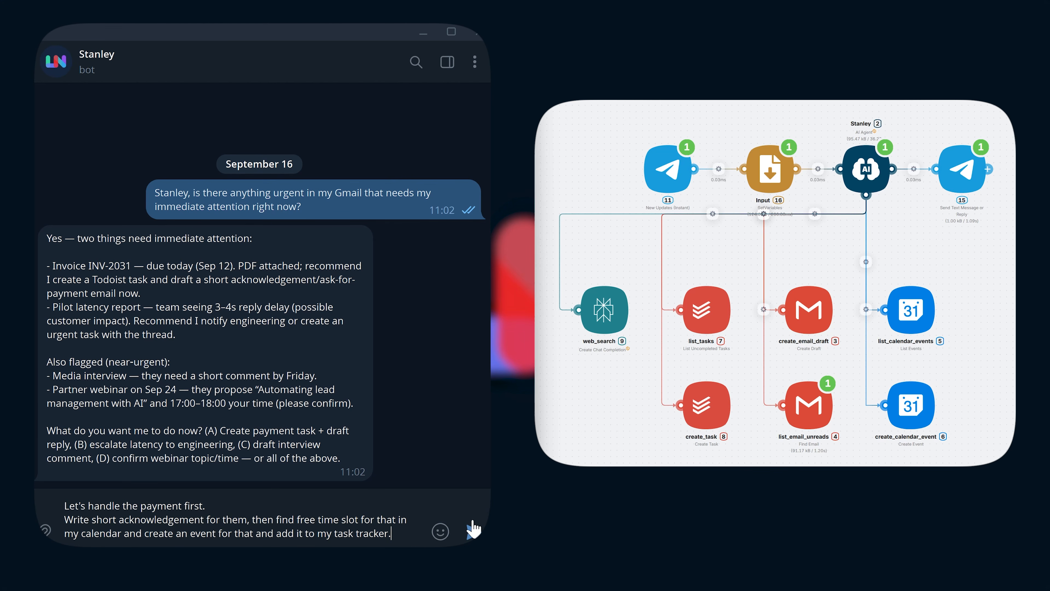
click(472, 534)
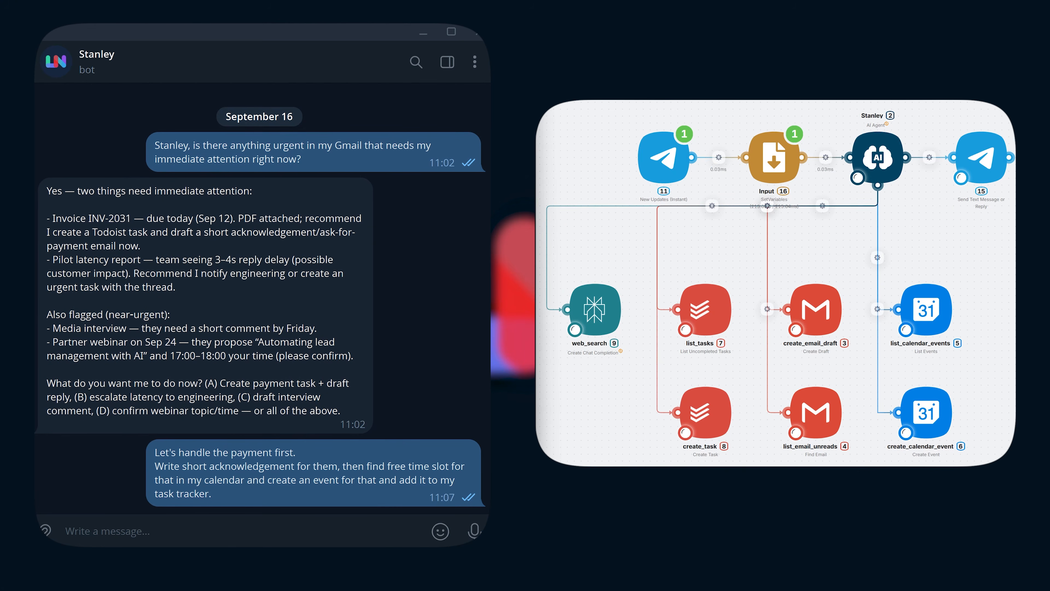